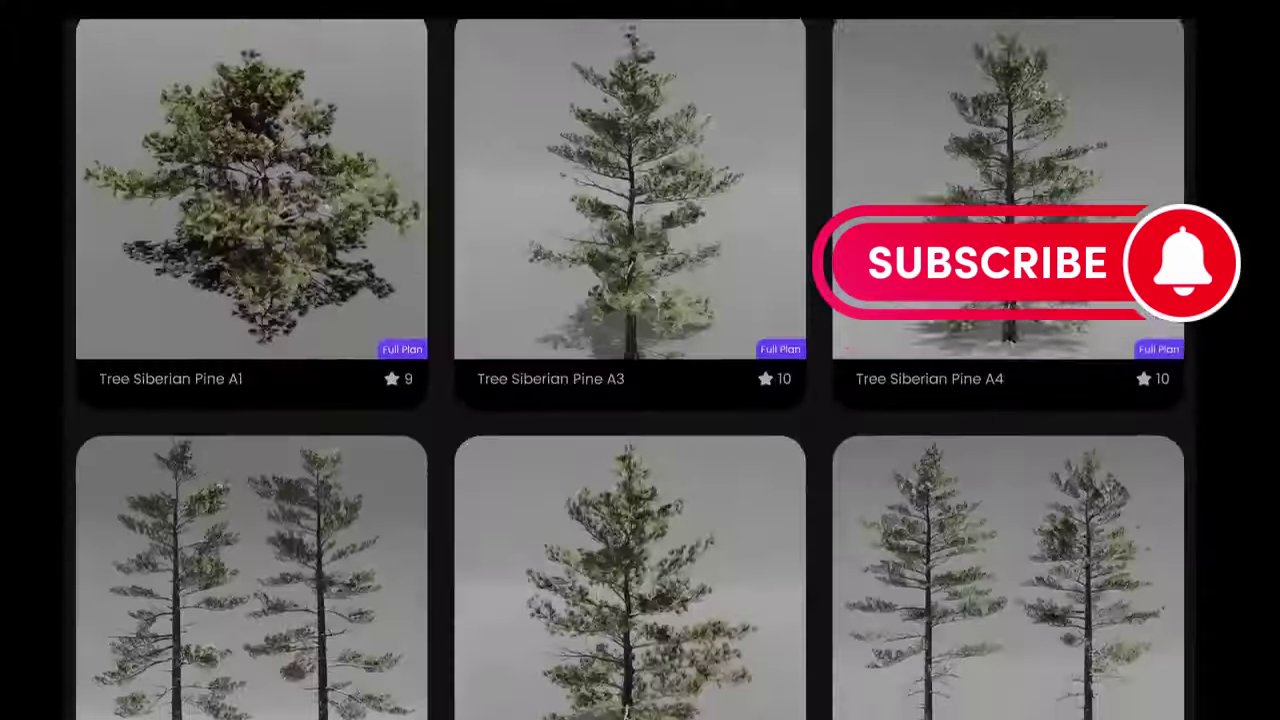
Browse the Siberian Pine tree models in the asset library
{"action": "scroll", "coordinate": [640, 360], "scroll_direction": "down", "scroll_amount": 10}
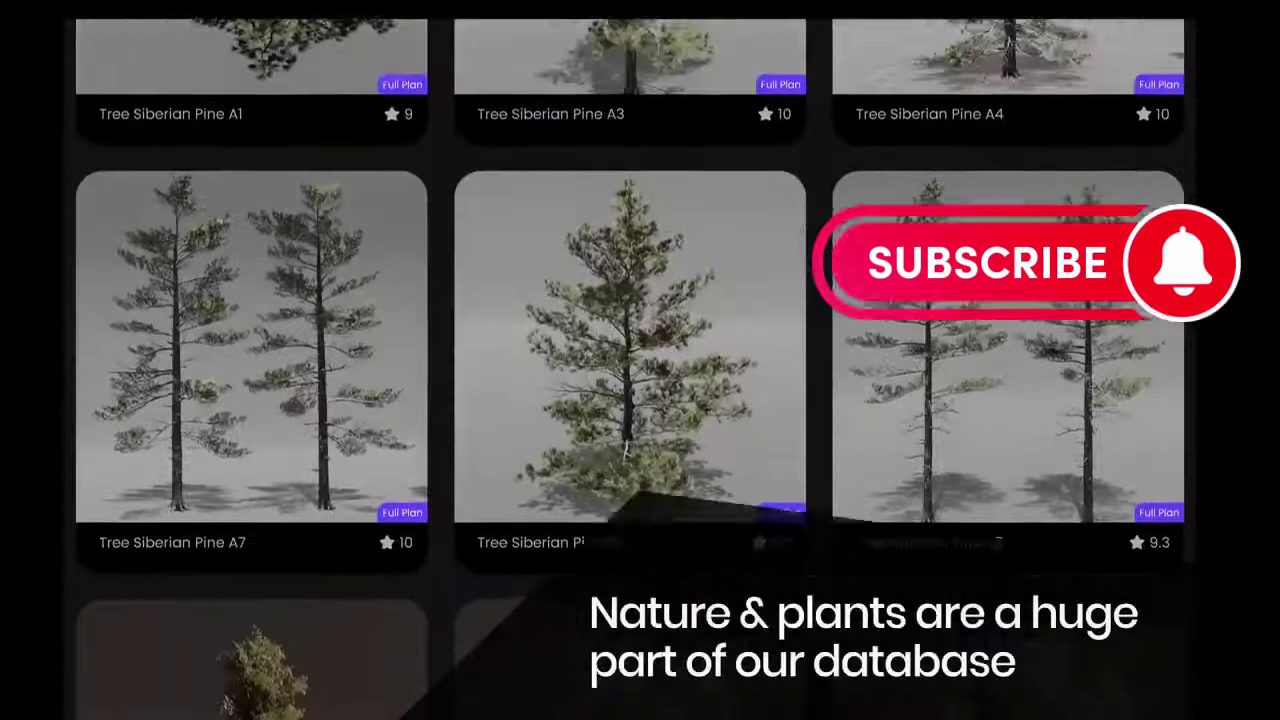
{"action": "scroll", "coordinate": [640, 360], "scroll_direction": "down", "scroll_amount": 4}
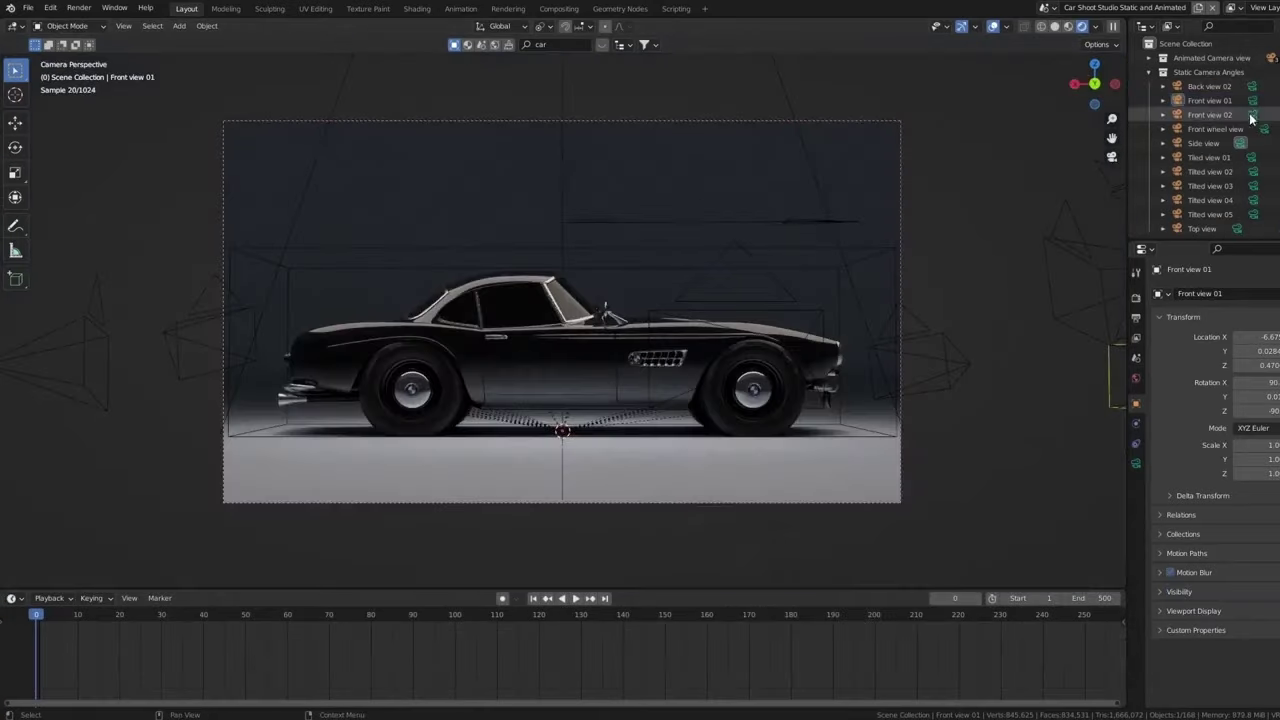
Switch the car studio scene between the Back view 02 and Side view static cameras
{"action": "left_click", "coordinate": [1252, 87]}
{"action": "left_click", "coordinate": [1252, 143]}
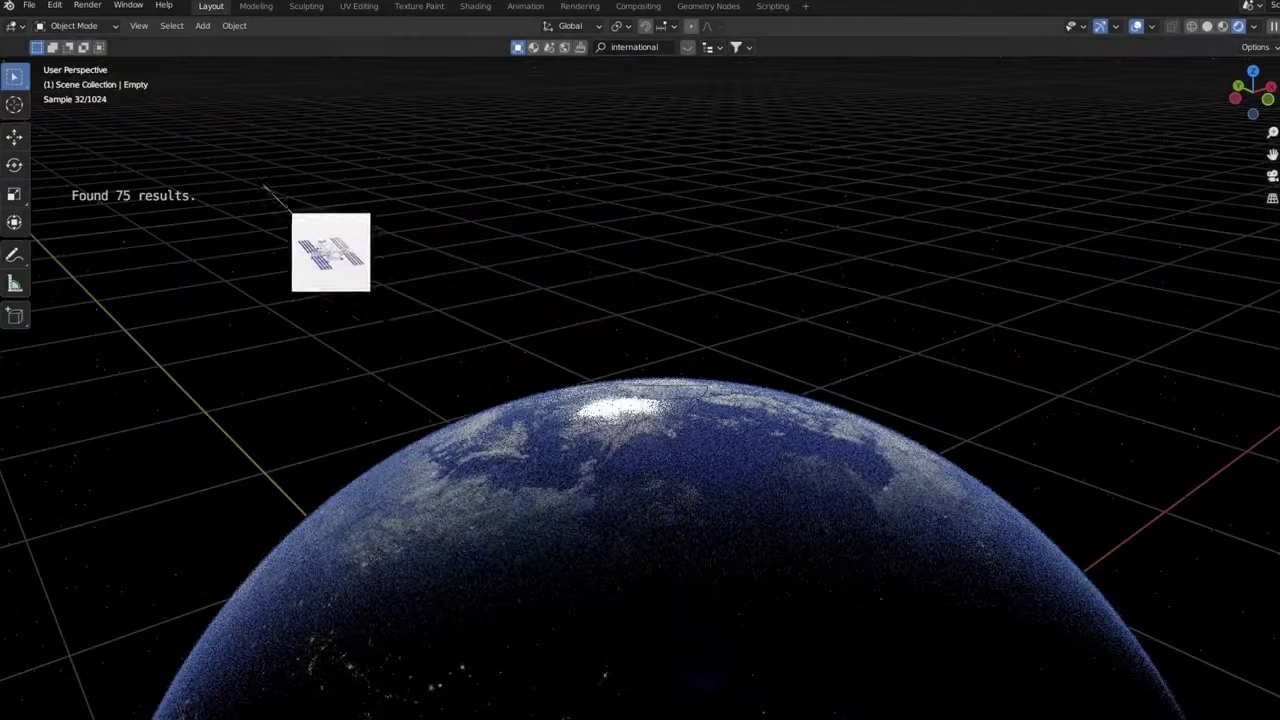
Place the International Space Station asset from the search results above the Earth
{"action": "left_click_drag", "start_coordinate": [331, 251], "coordinate": [709, 423]}
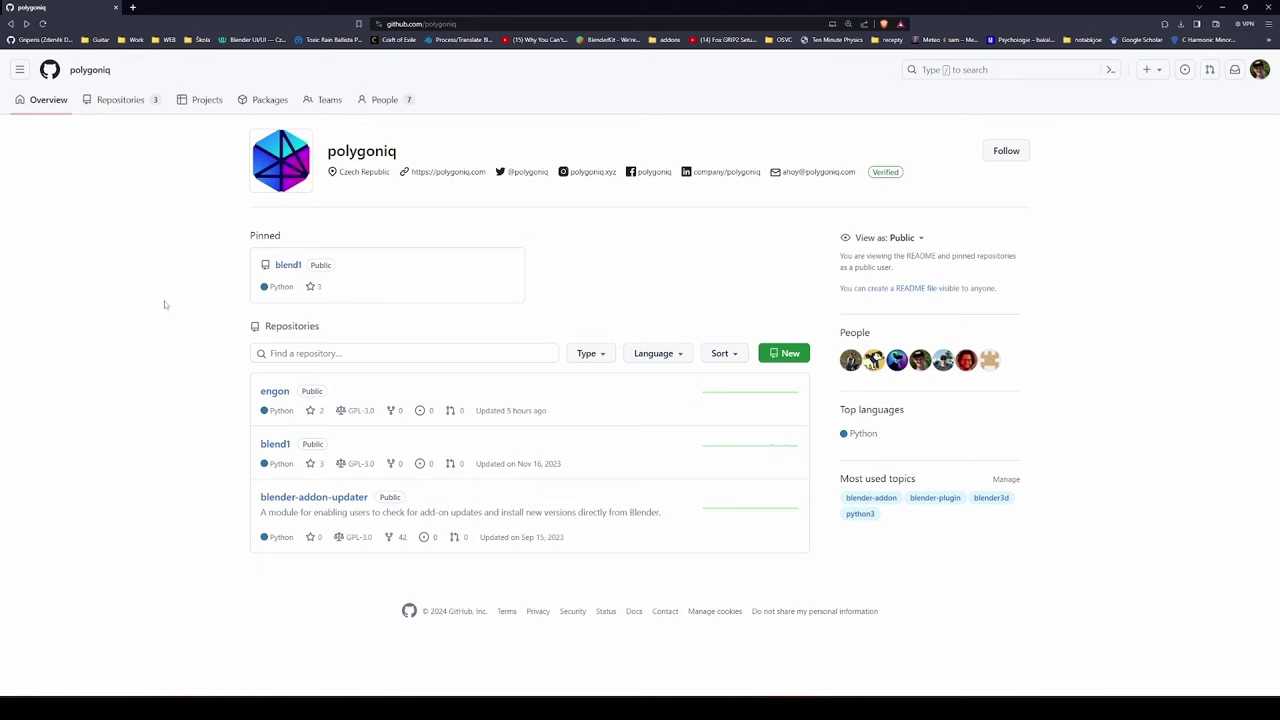
Open the engon repository from polygoniq's GitHub page
{"action": "left_click", "coordinate": [275, 392]}
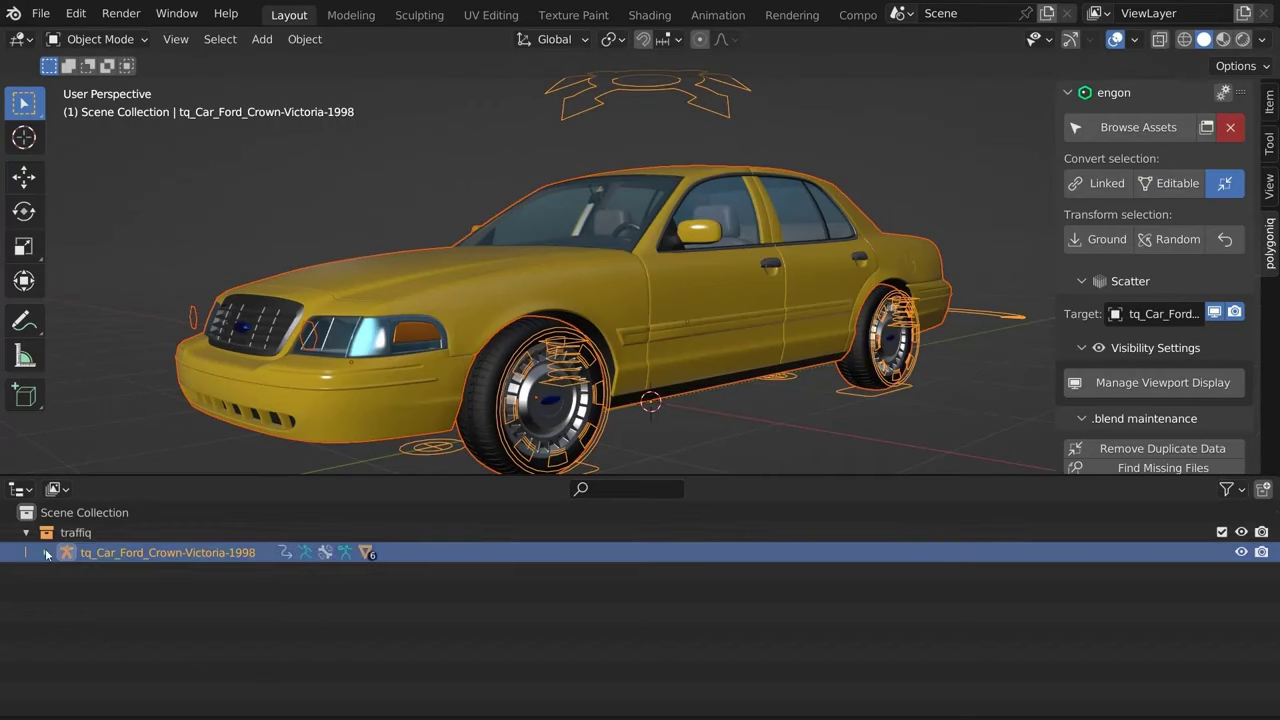
Expand the tq_Car_Ford_Crown-Victoria-1998 hierarchy to inspect the car's parts
{"action": "left_click", "coordinate": [46, 553]}
{"action": "left_click", "coordinate": [140, 652]}
{"action": "left_click", "coordinate": [100, 85]}
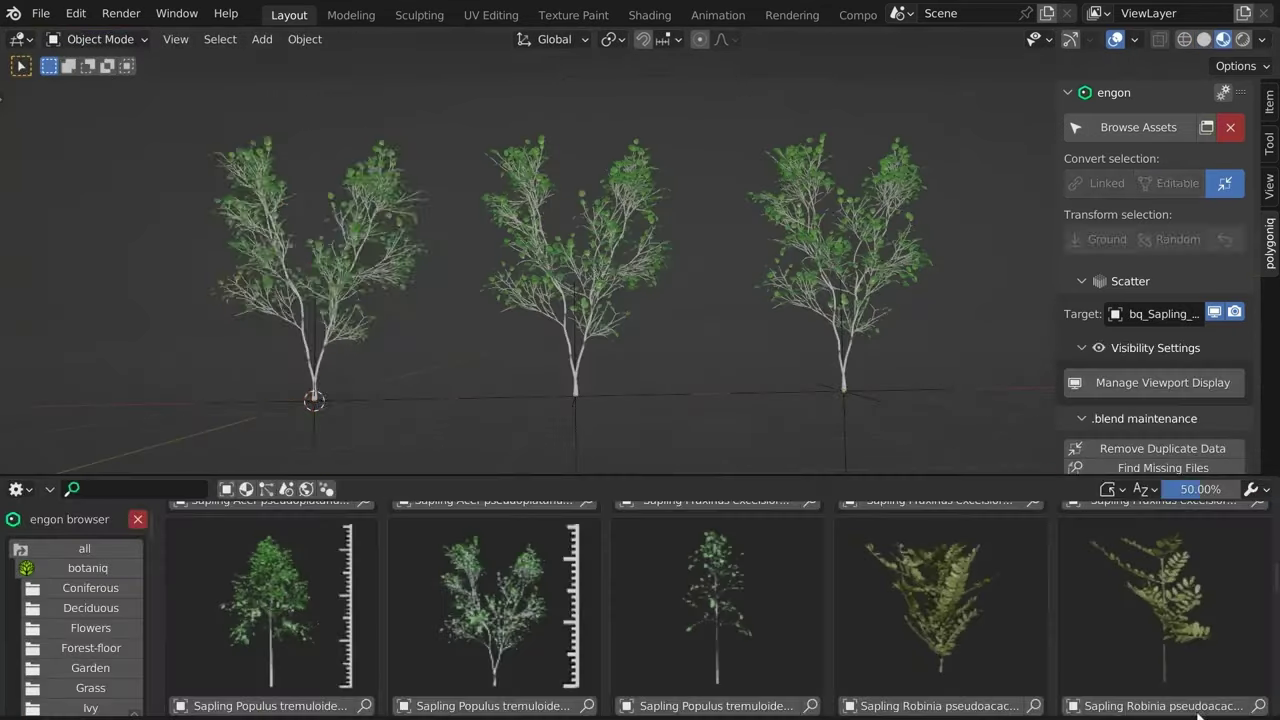
Select all the saplings and randomize their transforms
{"action": "key", "text": "a"}
{"action": "left_click", "coordinate": [1165, 240]}
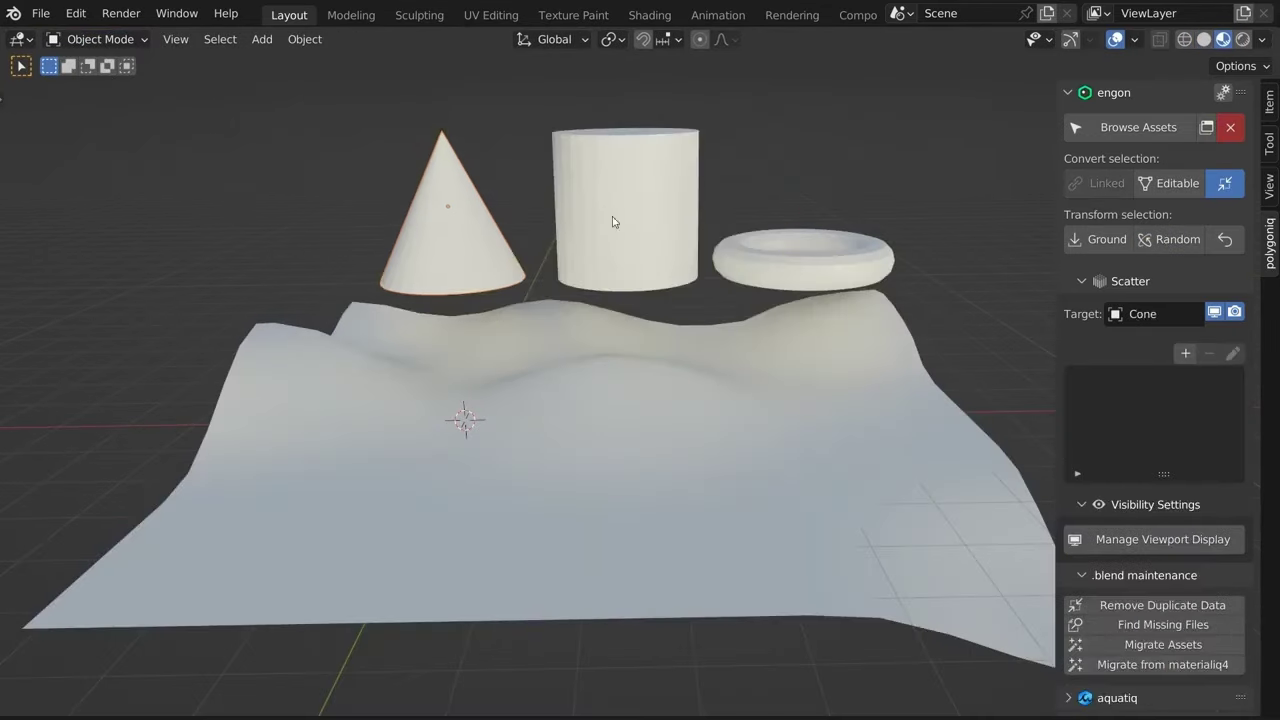
Snap the primitives above the terrain to the ground
{"action": "left_click", "coordinate": [1116, 247]}
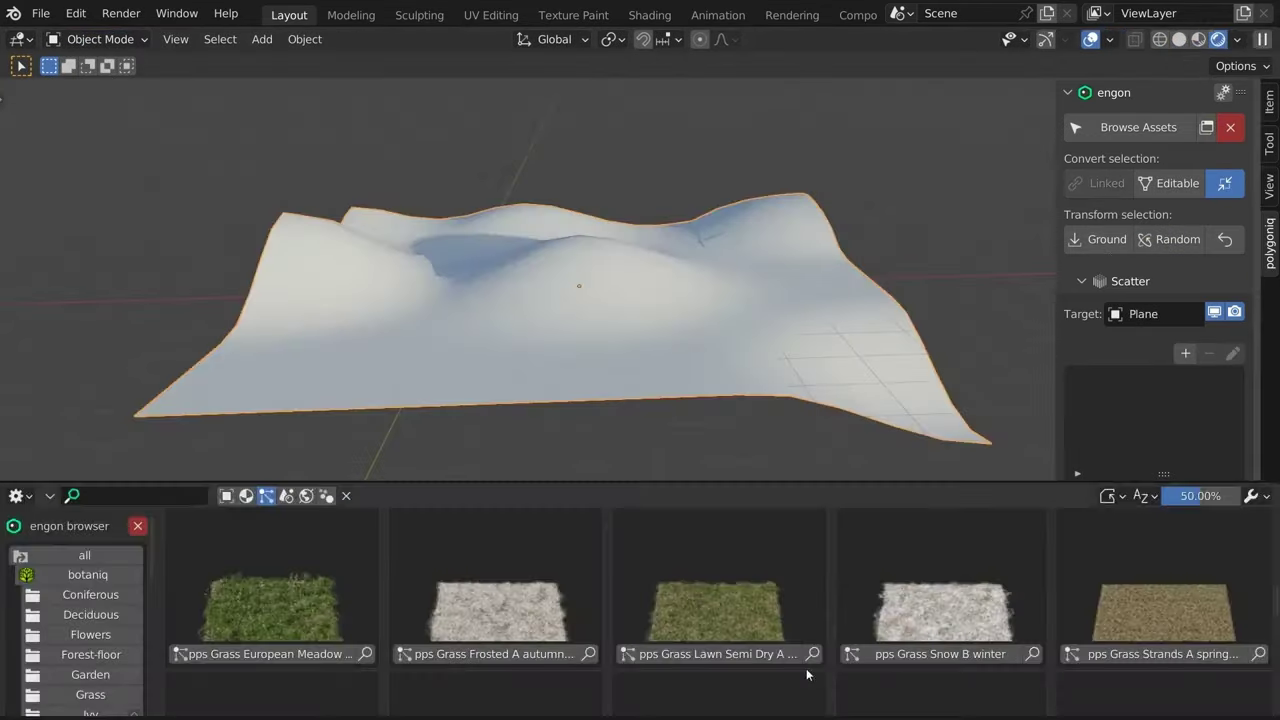
Scatter the Grass European Meadow particle system over the terrain plane
{"action": "left_click", "coordinate": [270, 660]}
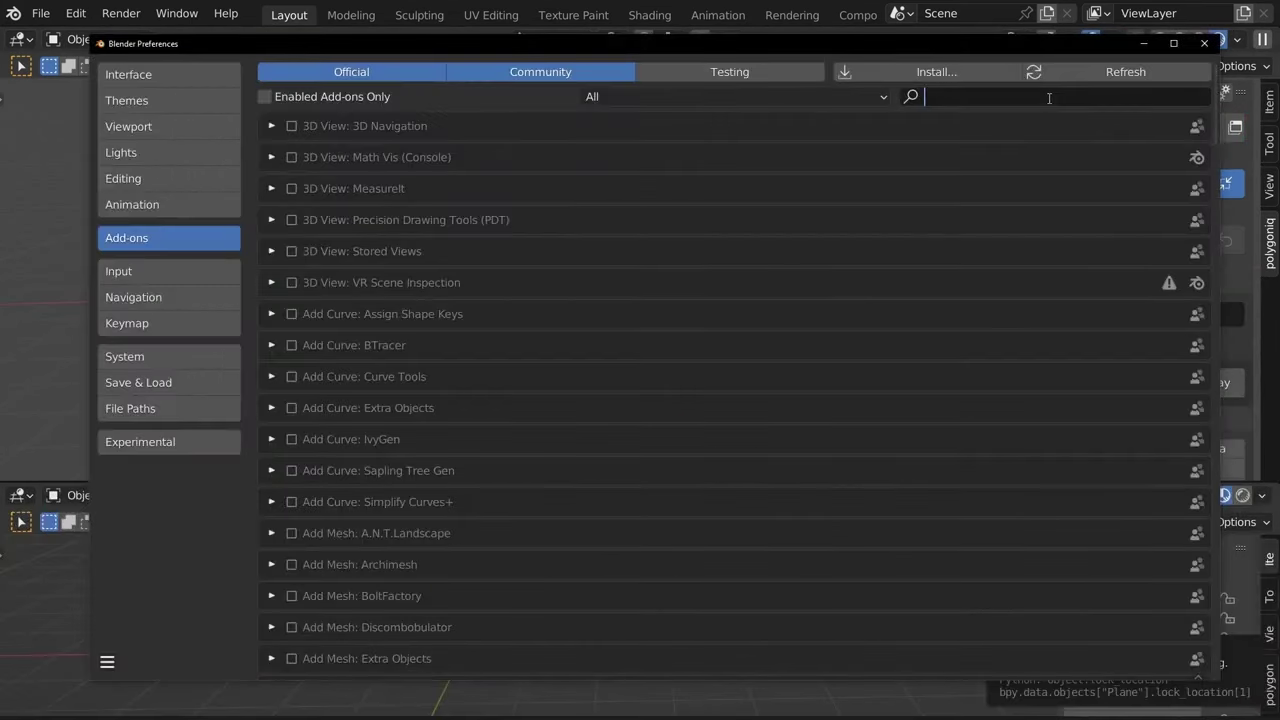
Search the add-ons for engon and review its installed asset packs
{"action": "type", "text": "engon"}
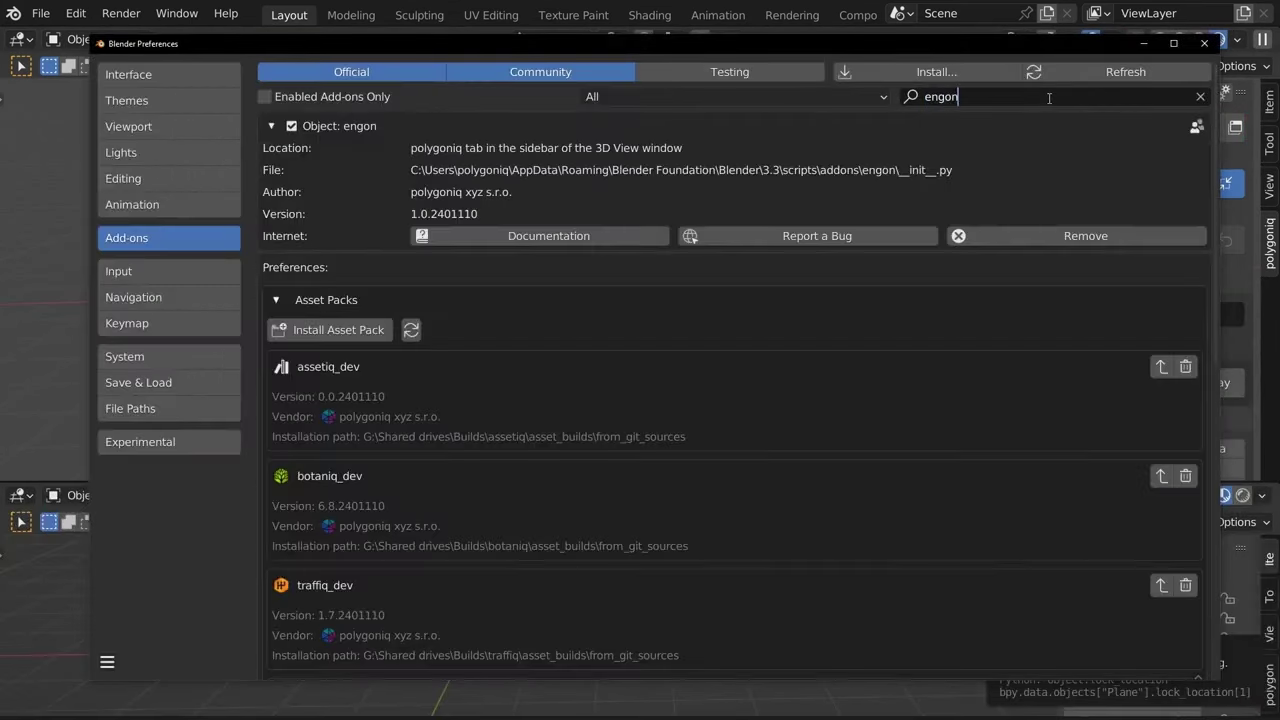
{"action": "scroll", "coordinate": [1032, 188], "scroll_direction": "down", "scroll_amount": 10}
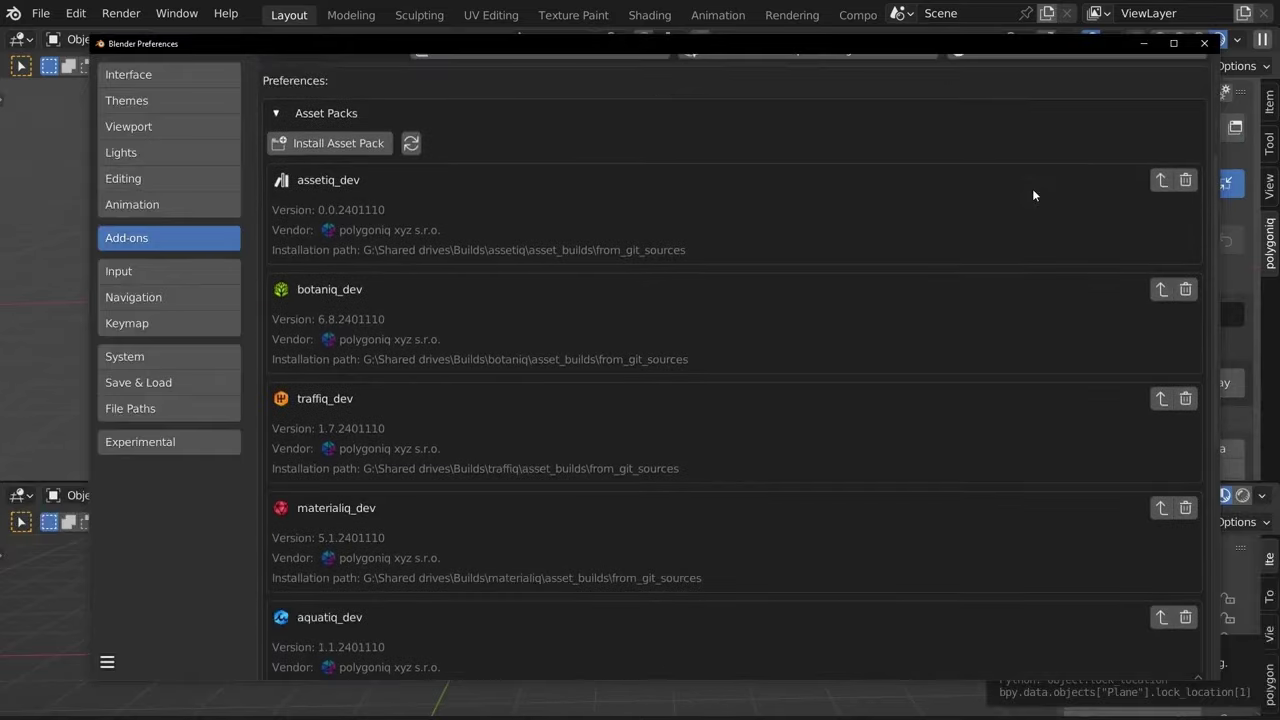
{"action": "scroll", "coordinate": [1032, 188], "scroll_direction": "down", "scroll_amount": 3}
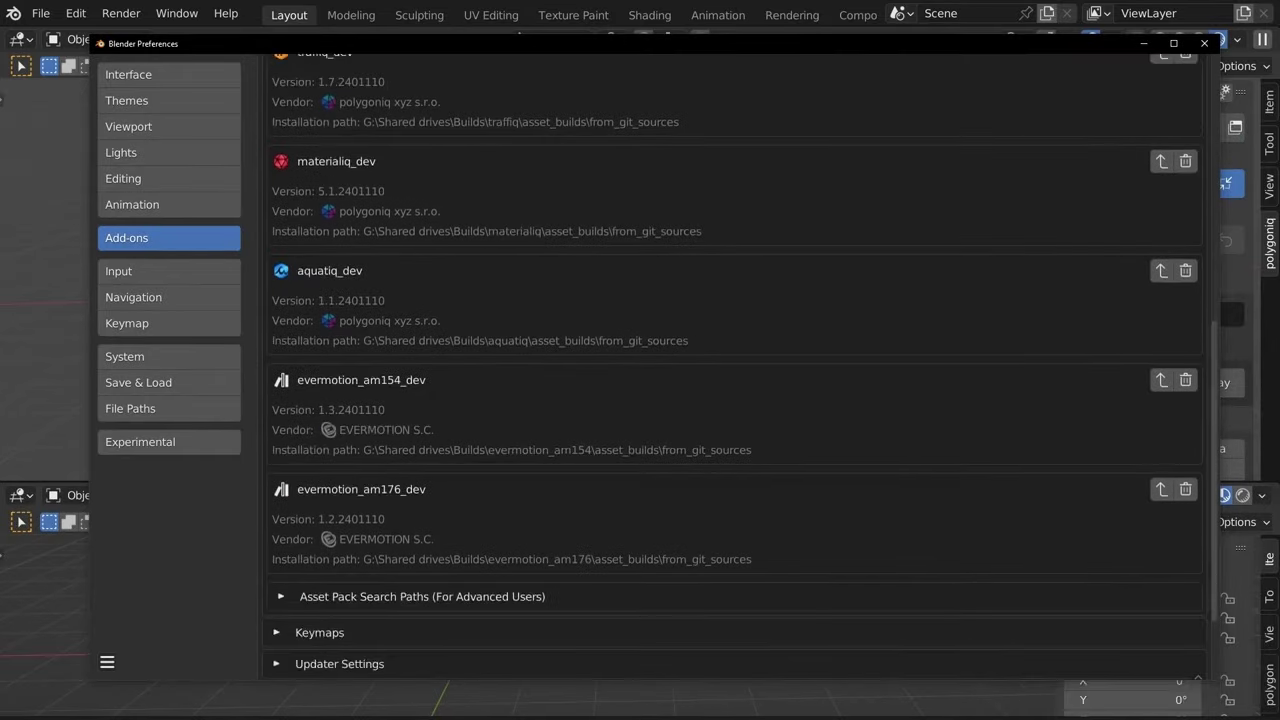
Add the Airplane Boeing 737 asset to the scene
{"action": "left_click", "coordinate": [626, 576]}
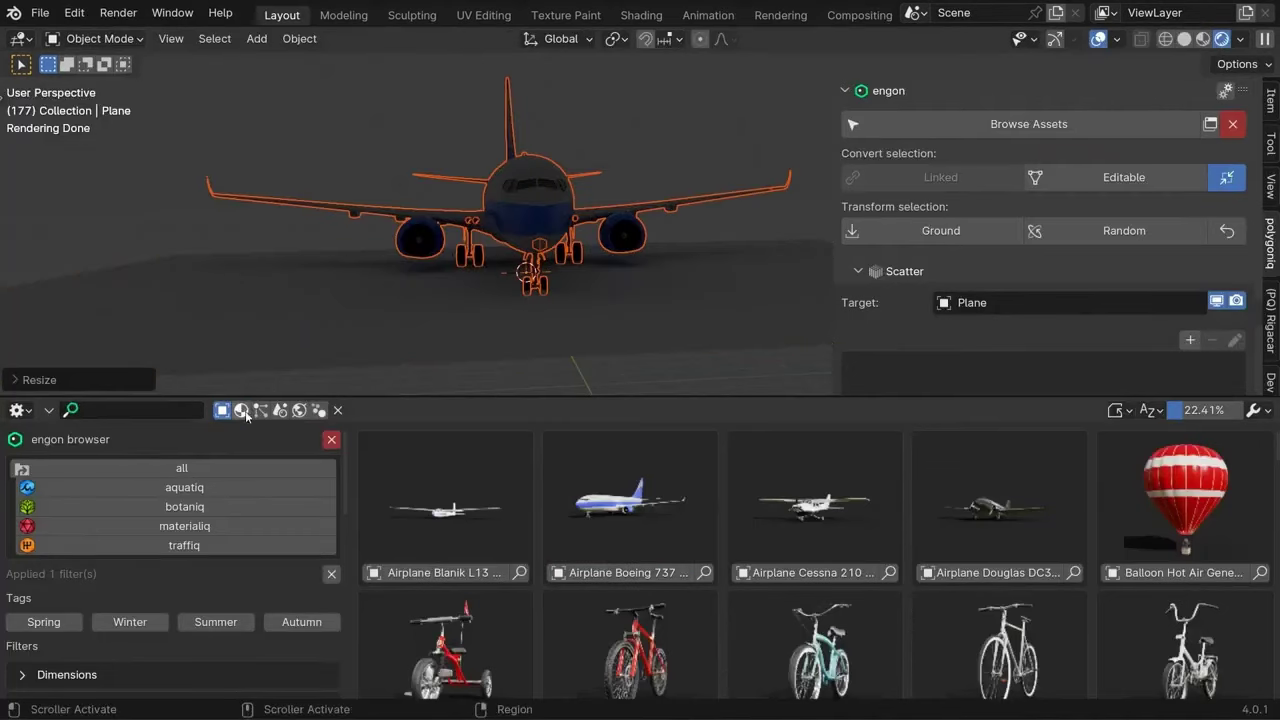
Switch the engon browser's asset type filter between materials and worlds to browse both
{"action": "left_click", "coordinate": [241, 411]}
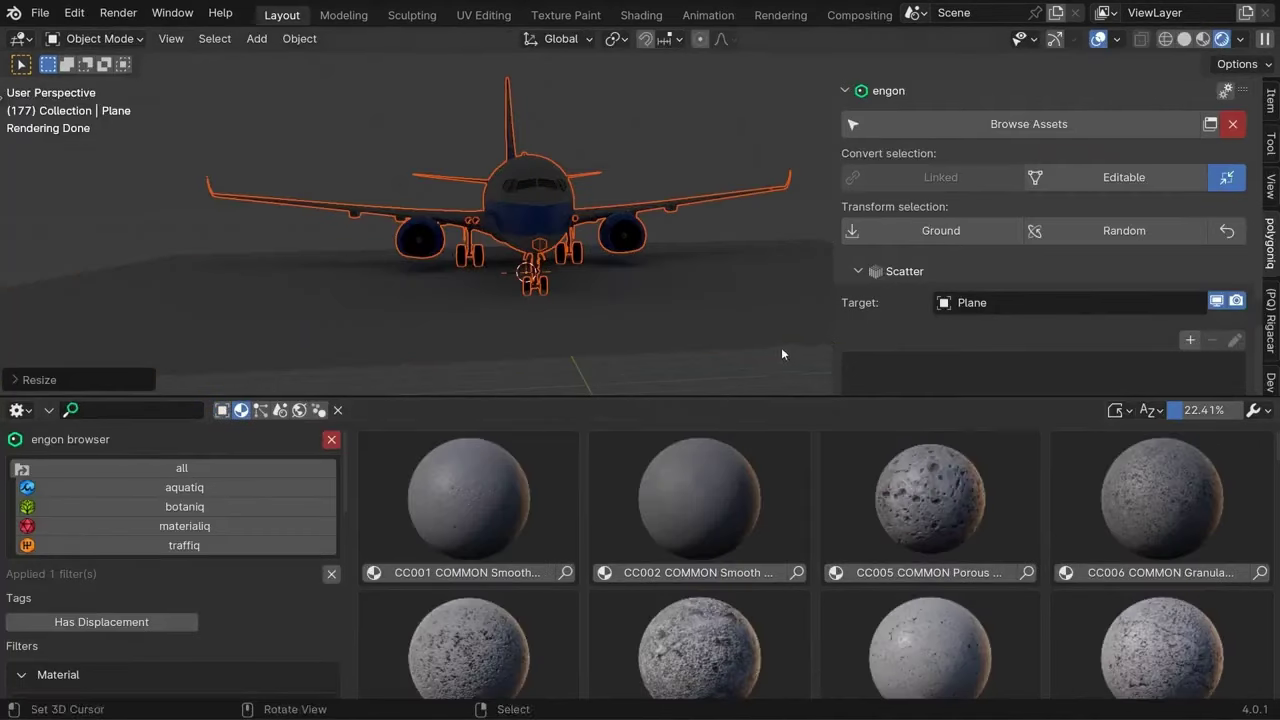
{"action": "left_click", "coordinate": [299, 410]}
{"action": "scroll", "coordinate": [744, 654], "scroll_direction": "down", "scroll_amount": 5}
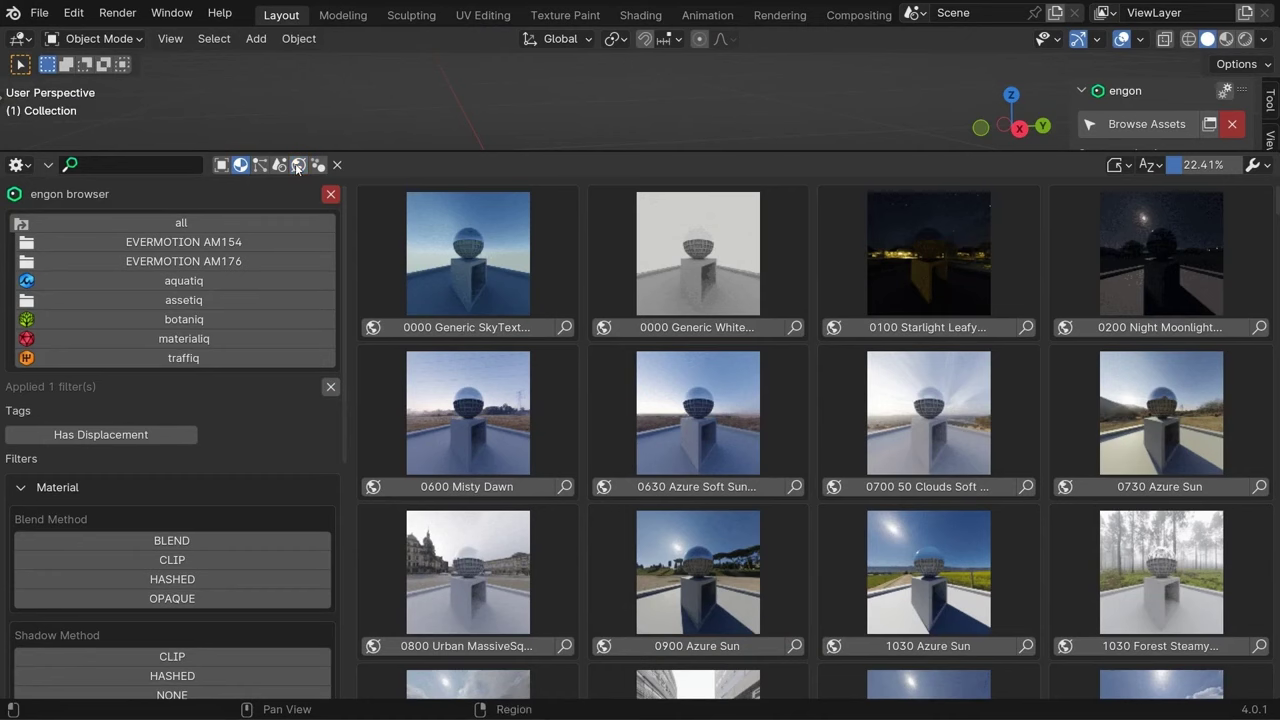
{"action": "left_click", "coordinate": [242, 166]}
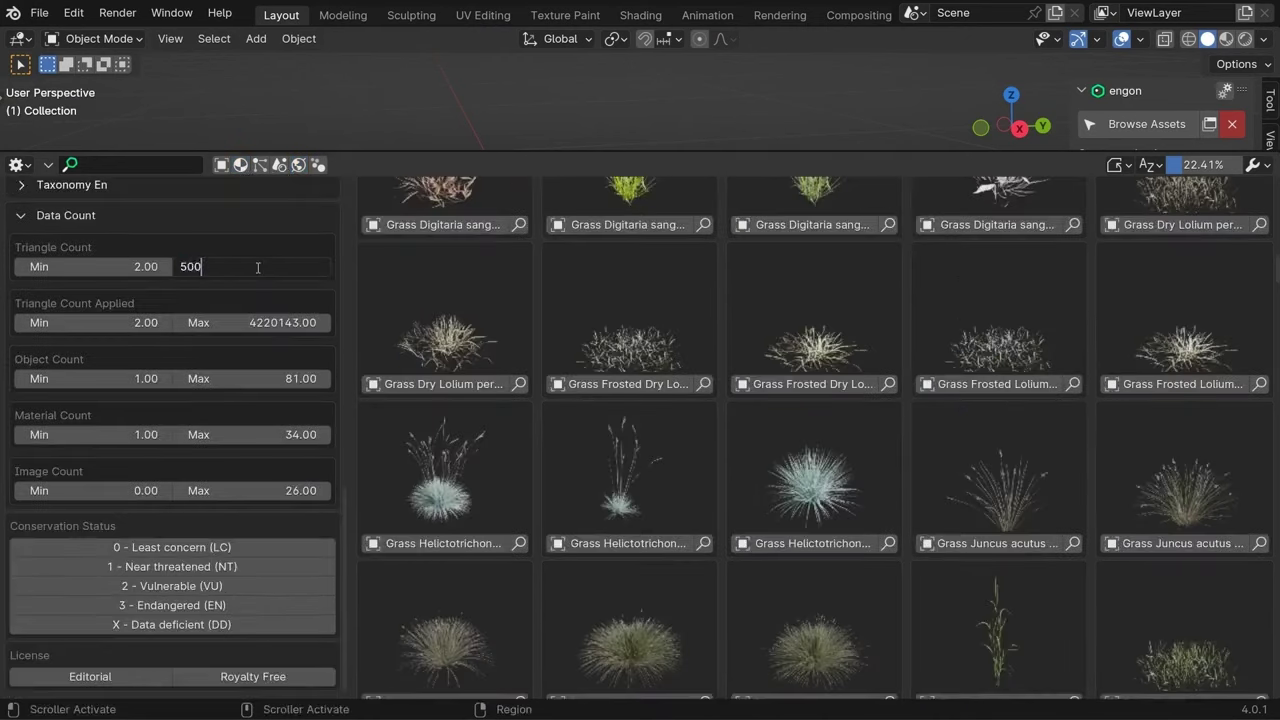
Set the maximum triangle count filter to 5000 and the traffiq assets' minimum width filter to 5
{"action": "type", "text": "0"}
{"action": "key", "text": "Return"}
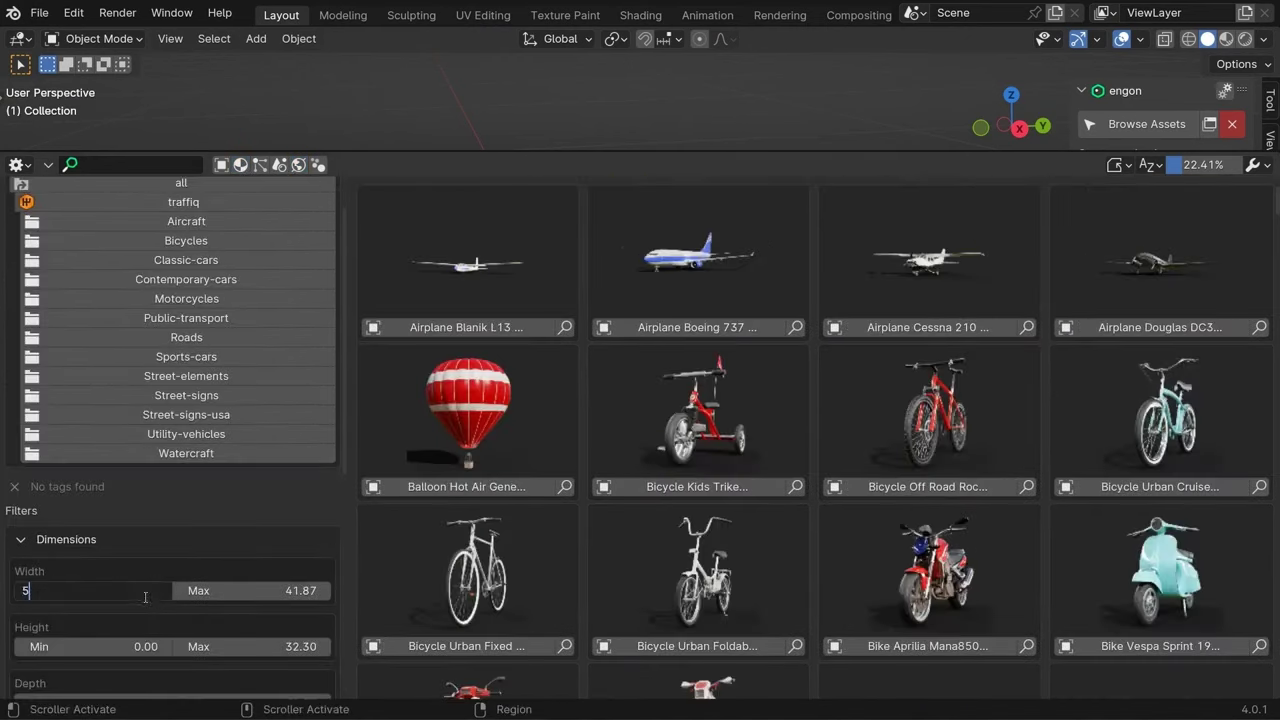
{"action": "key", "text": "Return"}
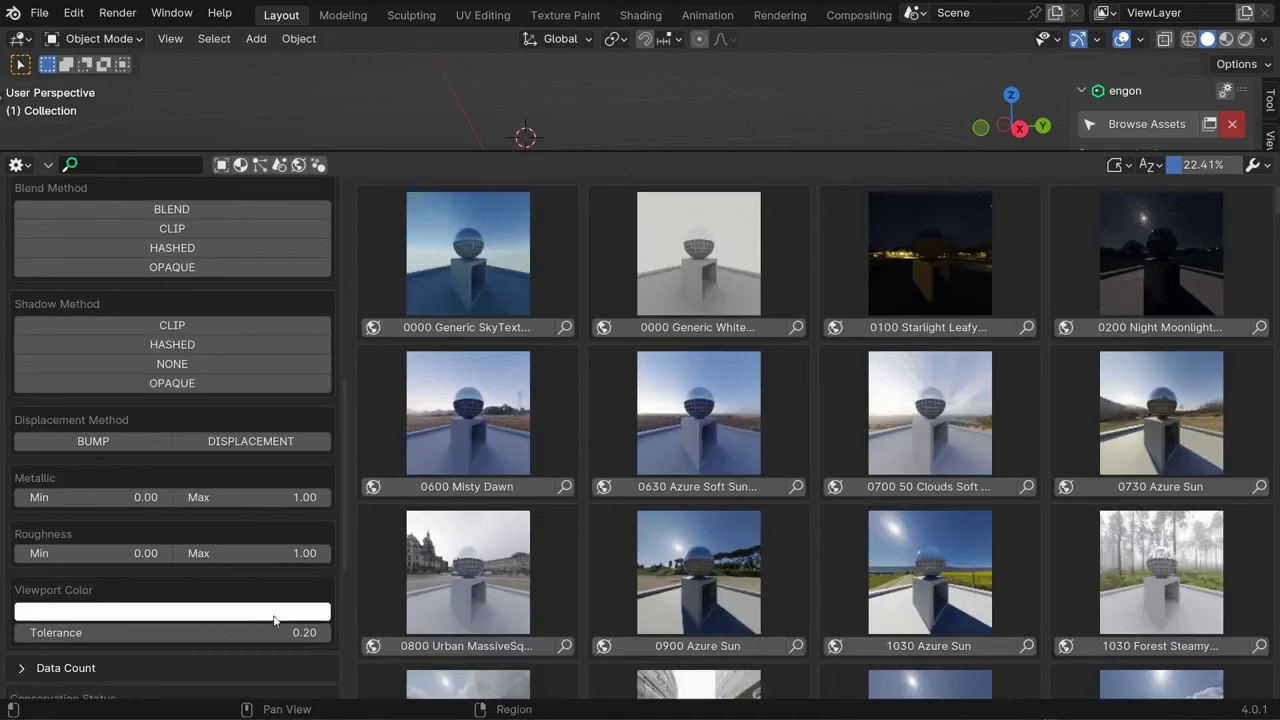
Pick a color for the viewport color filter of the materials
{"action": "left_click", "coordinate": [172, 609]}
{"action": "left_click", "coordinate": [167, 391]}
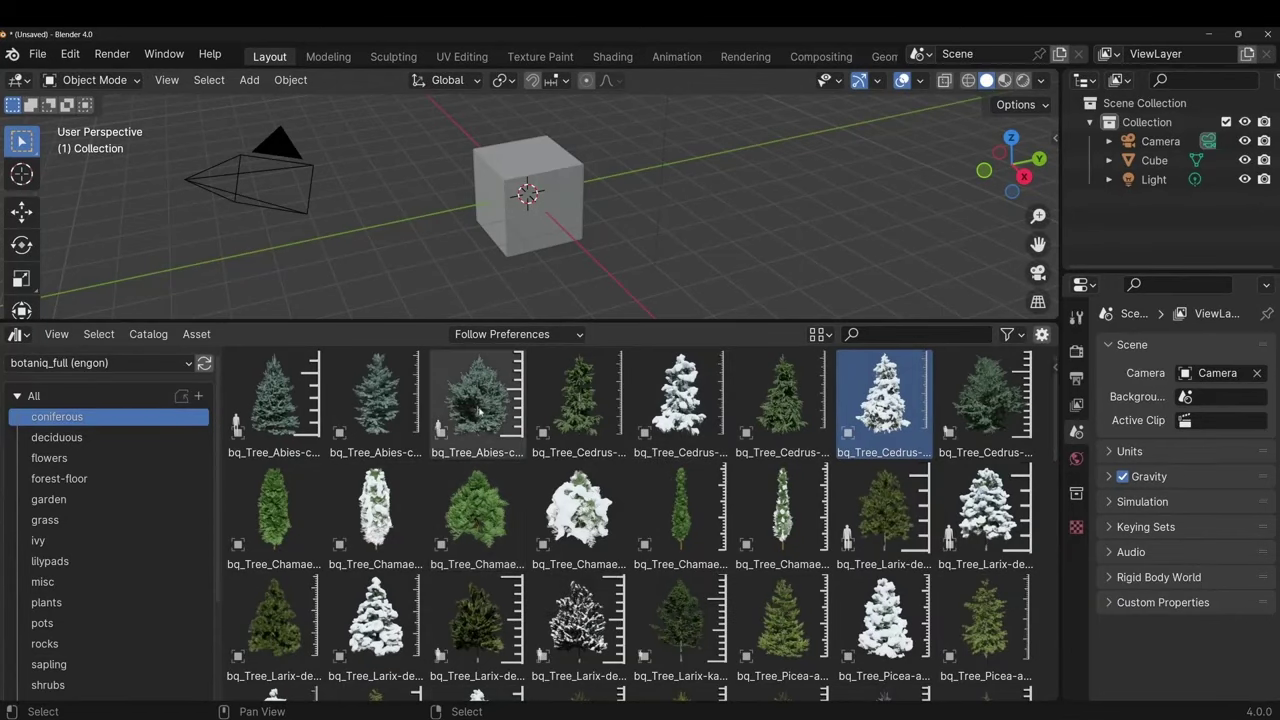
Place the Cedrus-brevifolia B spring-summer-autumn tree beside the cube and add another Abies tree
{"action": "left_click_drag", "start_coordinate": [769, 380], "coordinate": [395, 235]}
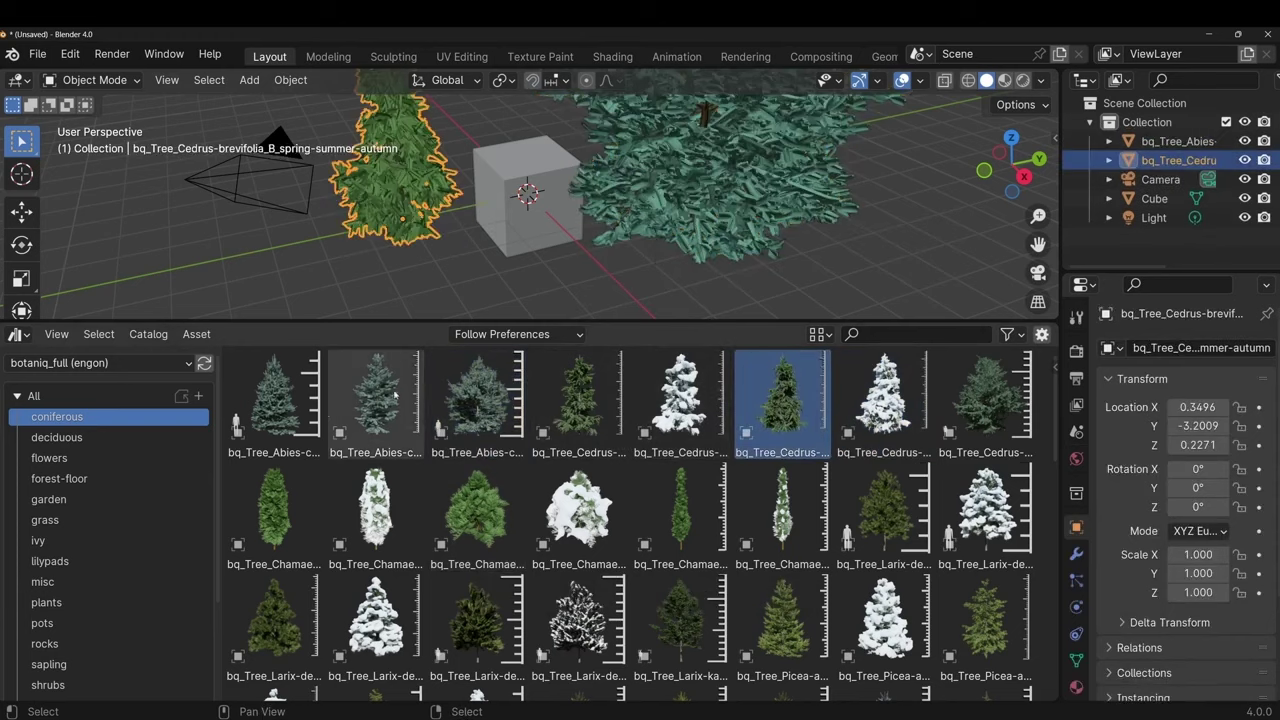
{"action": "left_click_drag", "start_coordinate": [246, 297], "coordinate": [246, 297]}
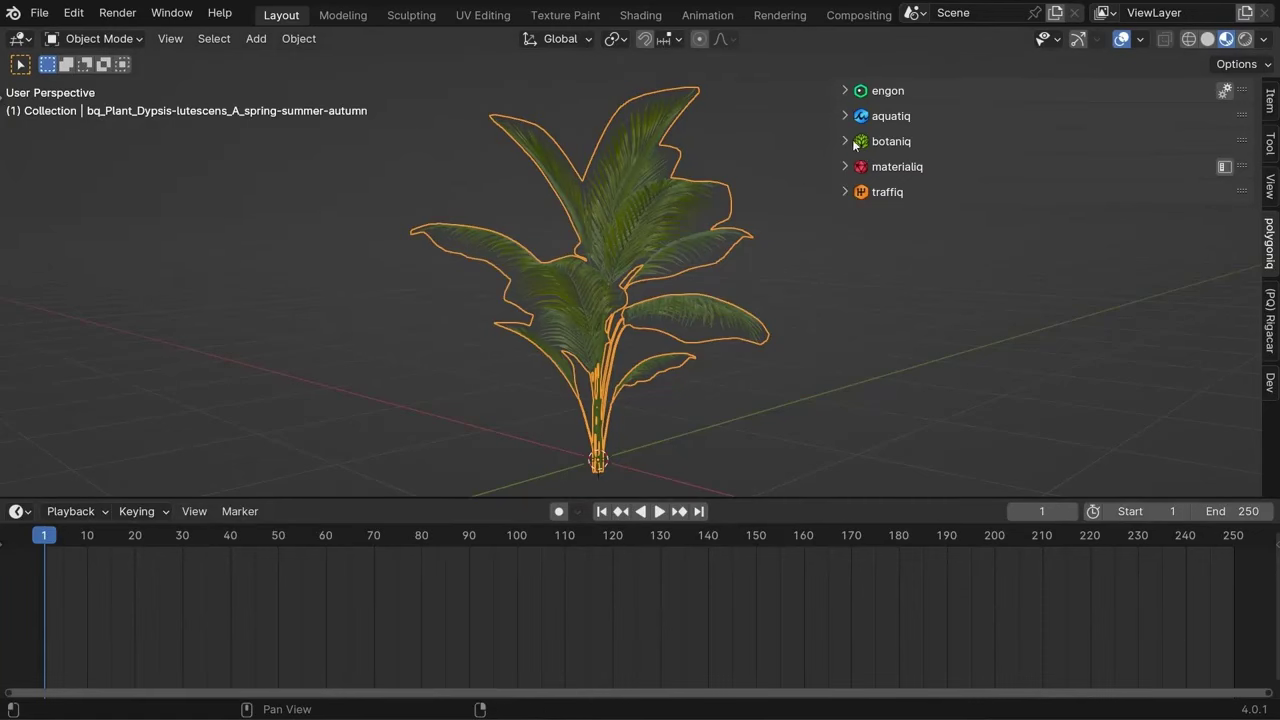
Add a botaniq wind animation to the Dypsis-lutescens plant and open the plant adjustments
{"action": "left_click", "coordinate": [847, 140]}
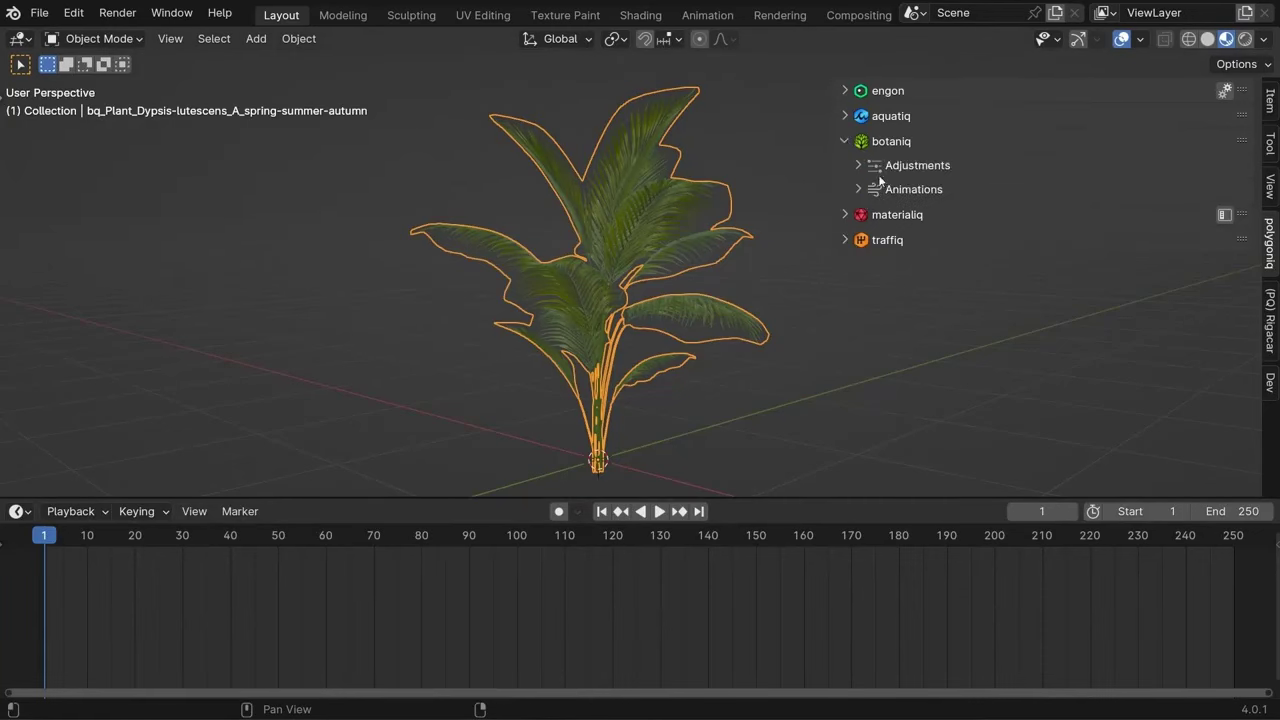
{"action": "left_click", "coordinate": [895, 189]}
{"action": "left_click", "coordinate": [900, 303]}
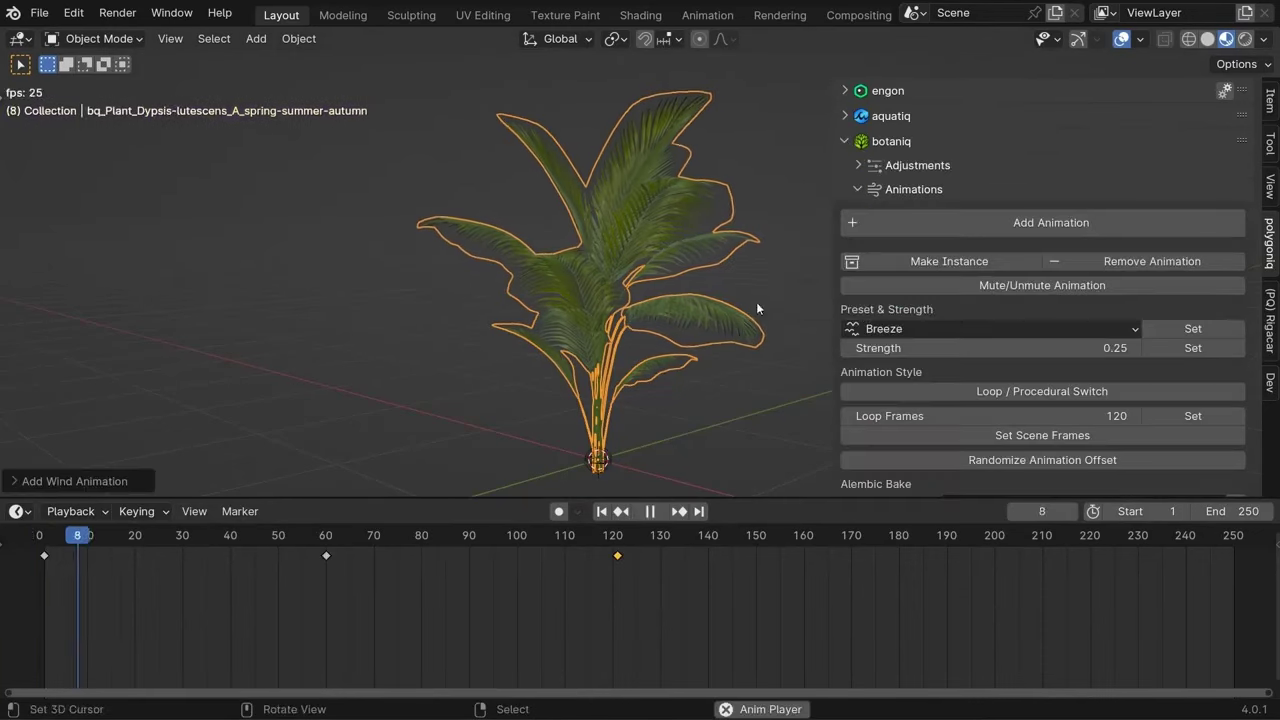
{"action": "left_click", "coordinate": [858, 165]}
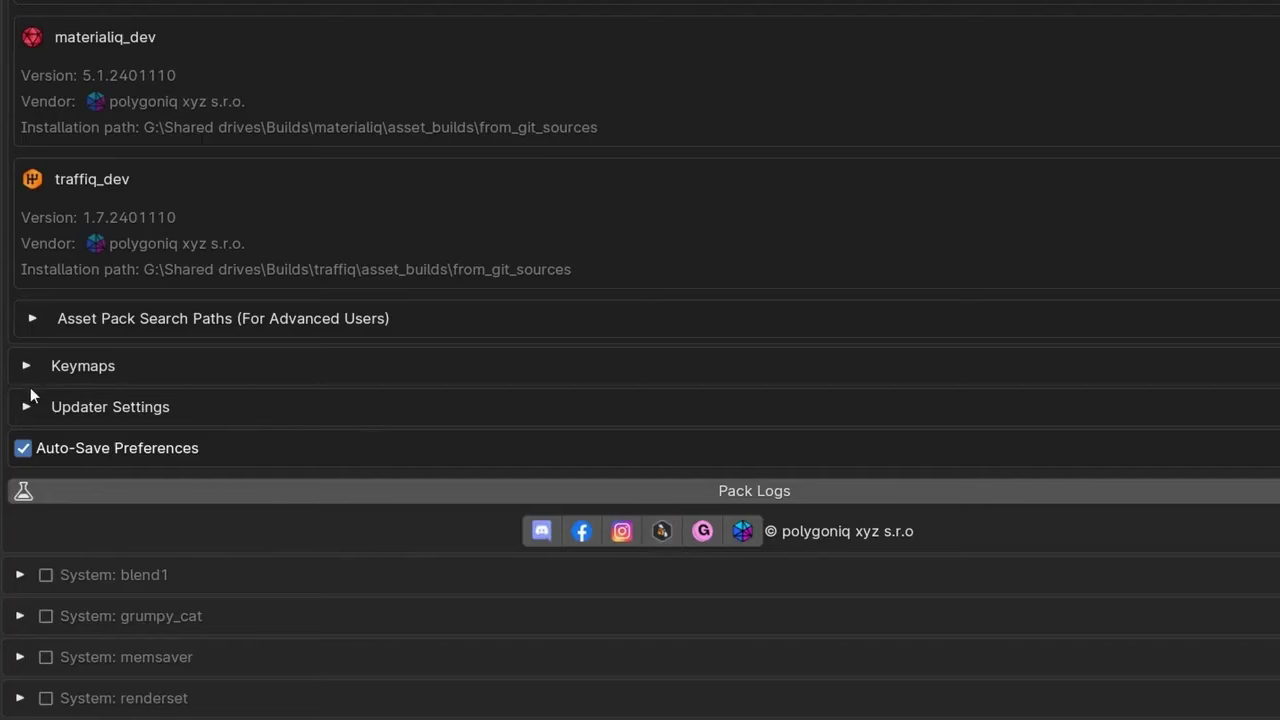
Open engon's updater settings and check for an engon update
{"action": "left_click", "coordinate": [26, 408]}
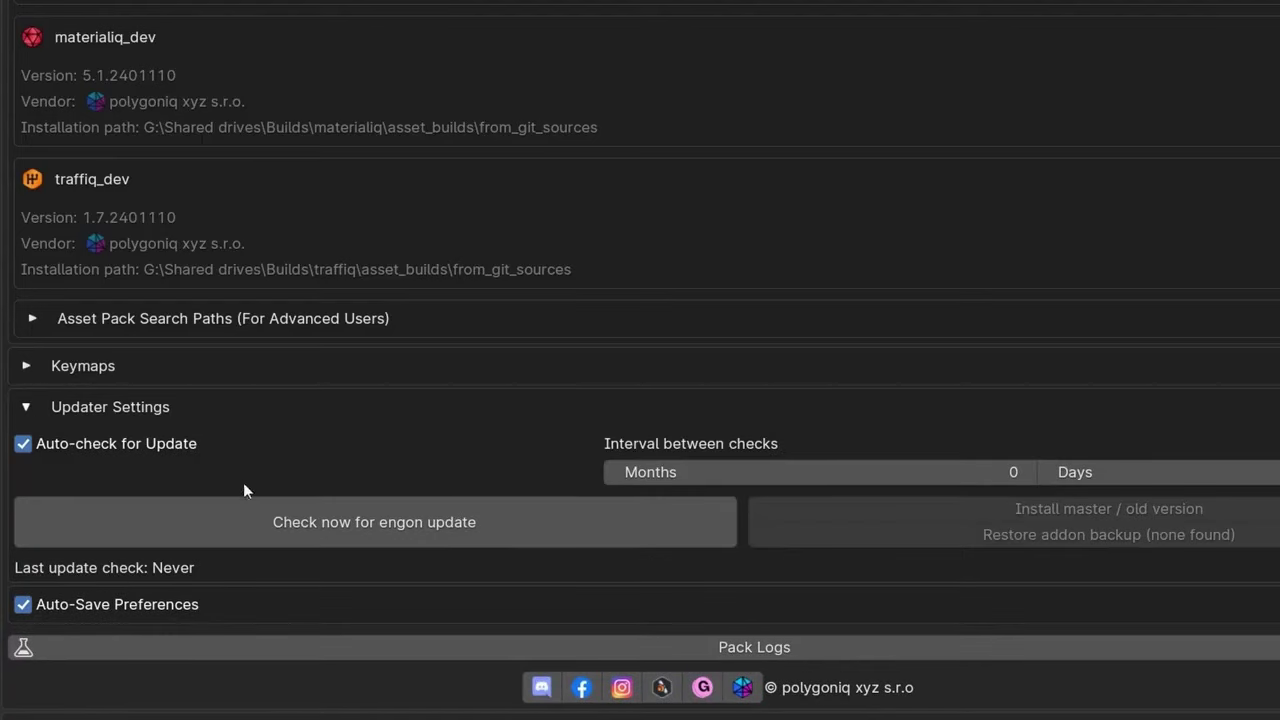
{"action": "left_click", "coordinate": [304, 518]}
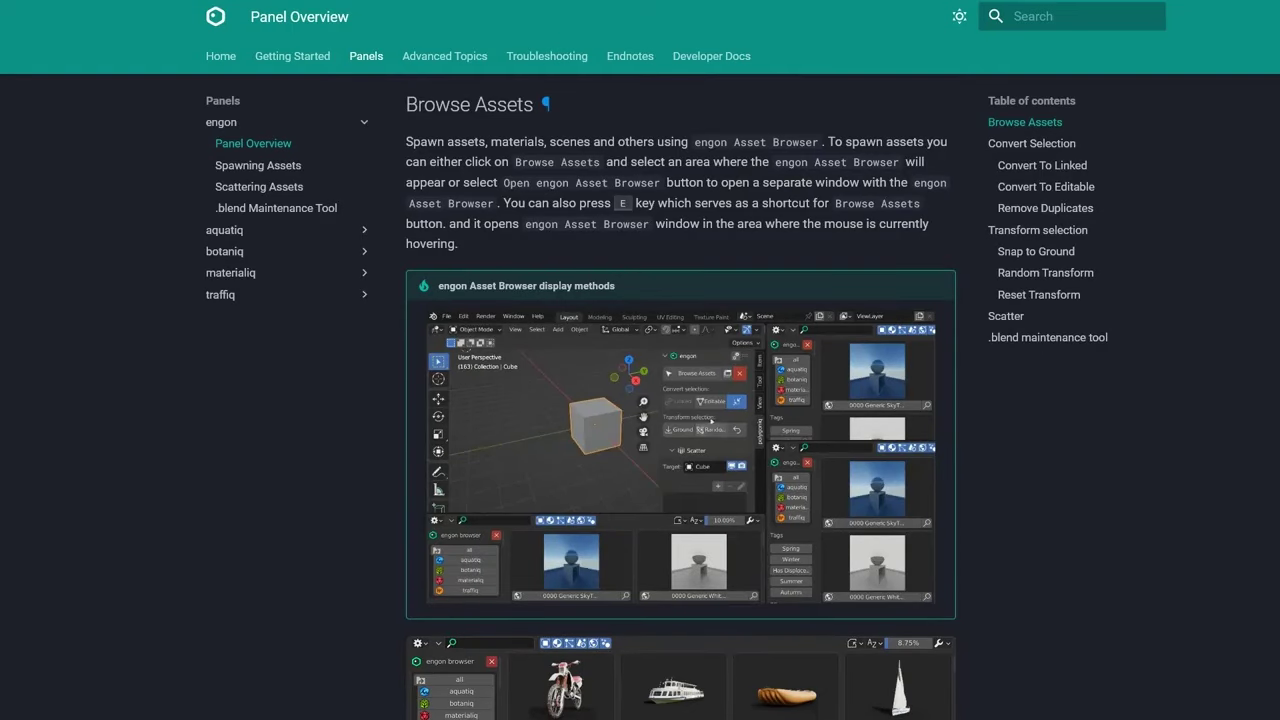
Read through the Browse Assets section of the engon Panel Overview documentation
{"action": "scroll", "coordinate": [1239, 604], "scroll_direction": "down", "scroll_amount": 10}
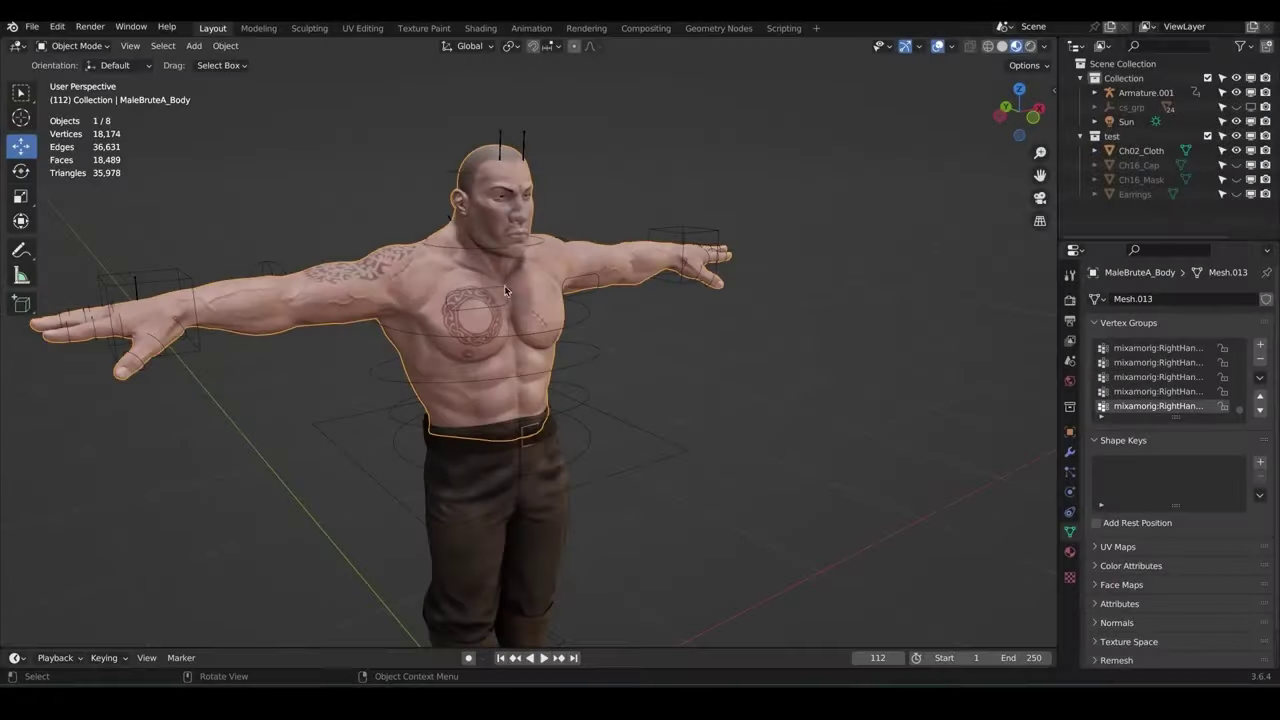
Move the pink sweater along the X axis onto the rigged character and parent it to the armature
{"action": "scroll", "coordinate": [506, 240], "scroll_direction": "up", "scroll_amount": 5}
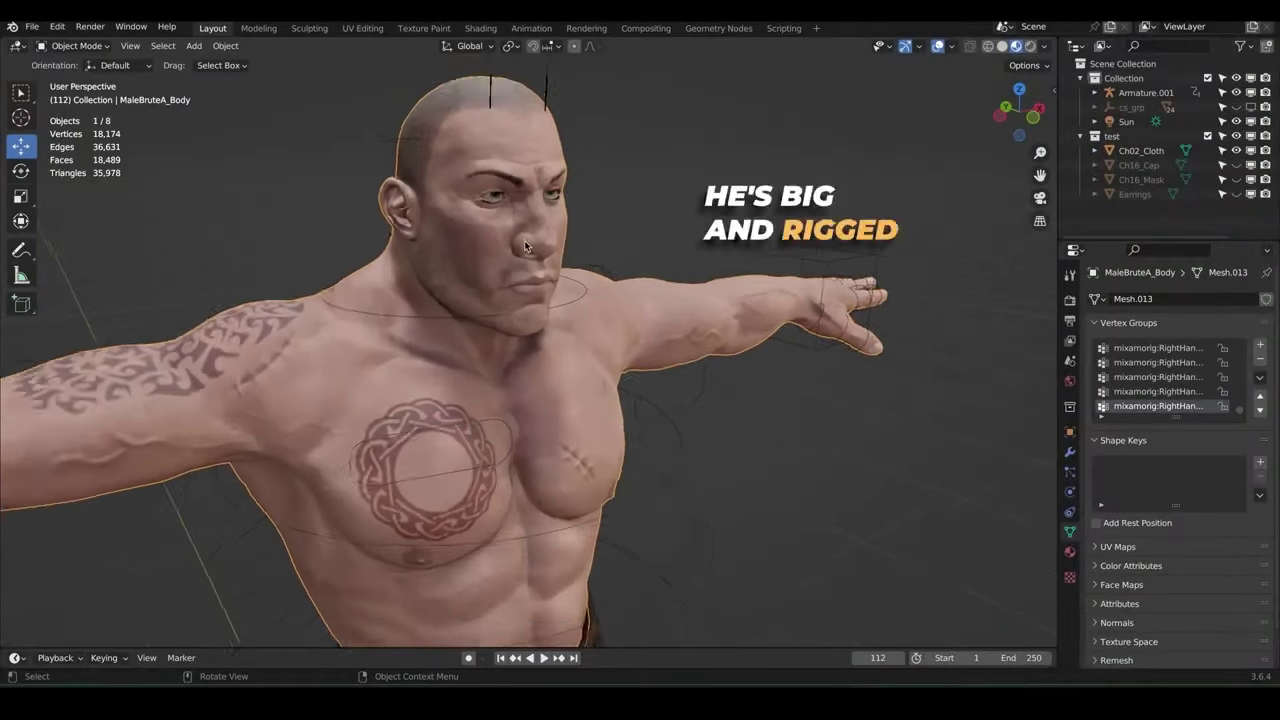
{"action": "middle_click_drag", "start_coordinate": [524, 240], "coordinate": [341, 337]}
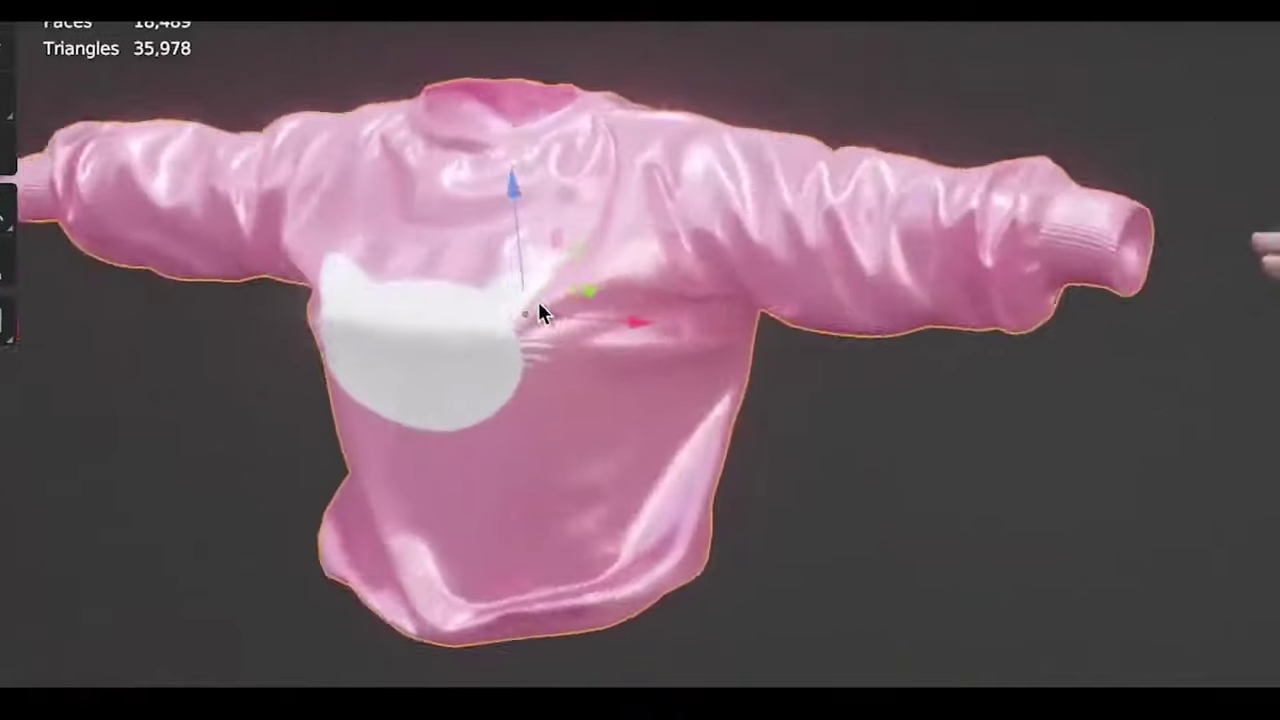
{"action": "scroll", "coordinate": [538, 301], "scroll_direction": "down", "scroll_amount": 4}
{"action": "key", "text": "g"}
{"action": "key", "text": "x"}
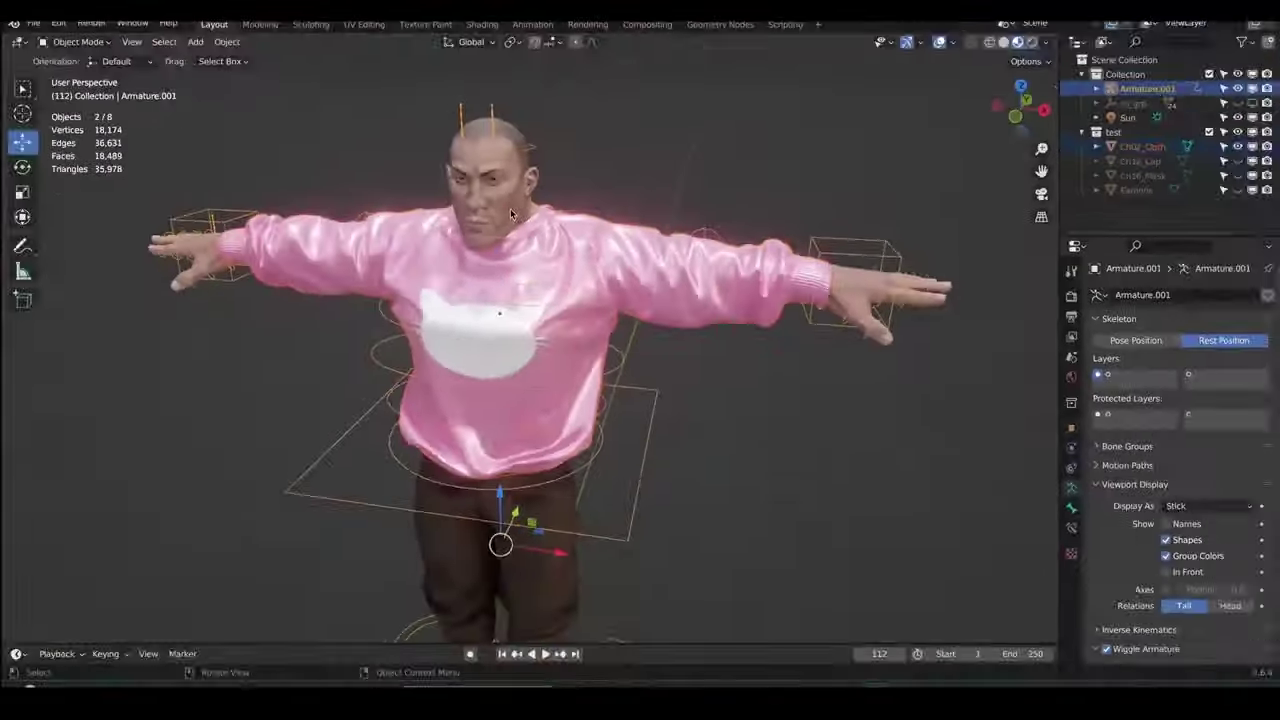
{"action": "key", "text": "ctrl+p"}
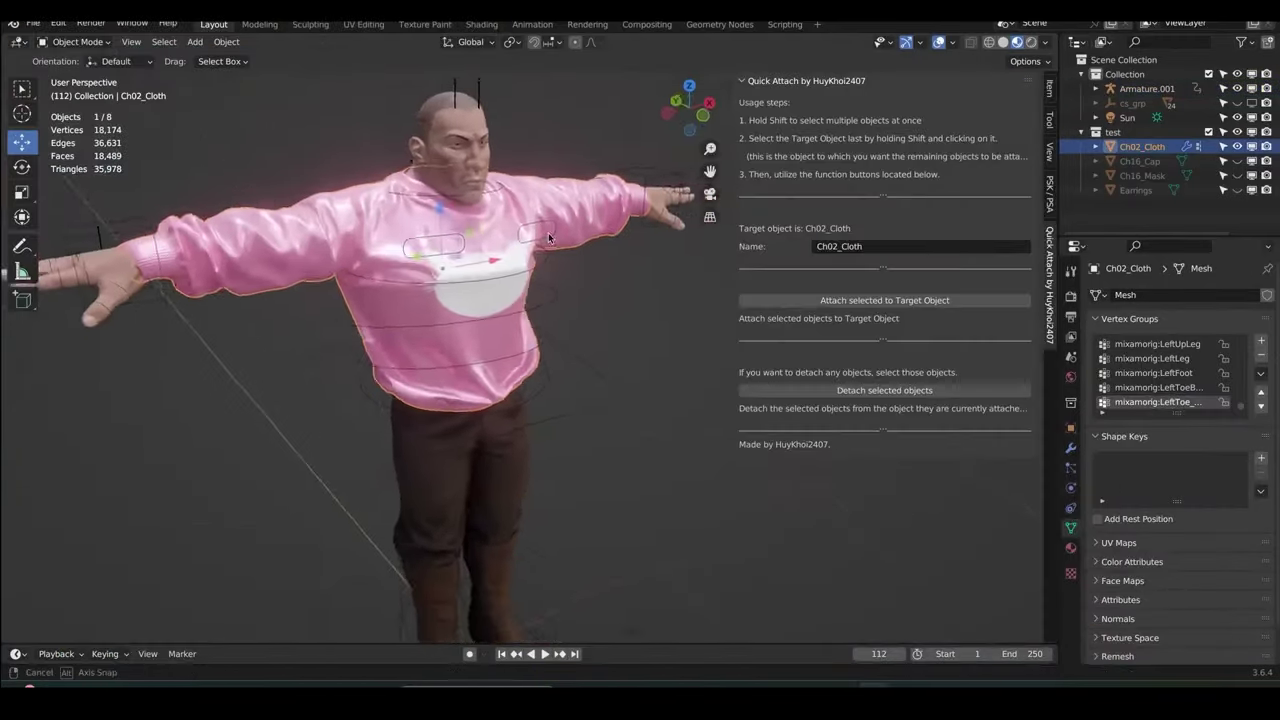
Select the sweater and add the character's body as the Quick Attach target object
{"action": "left_click", "coordinate": [307, 289]}
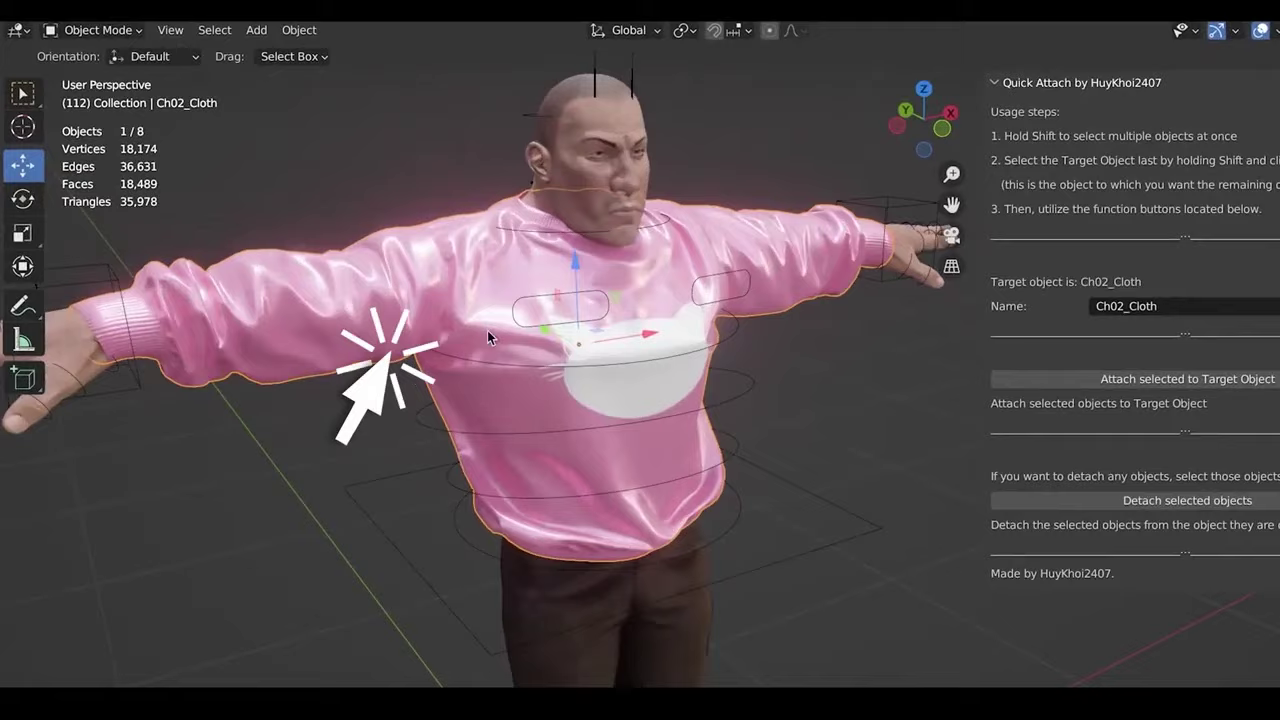
{"action": "left_click", "coordinate": [544, 150], "text": "shift"}
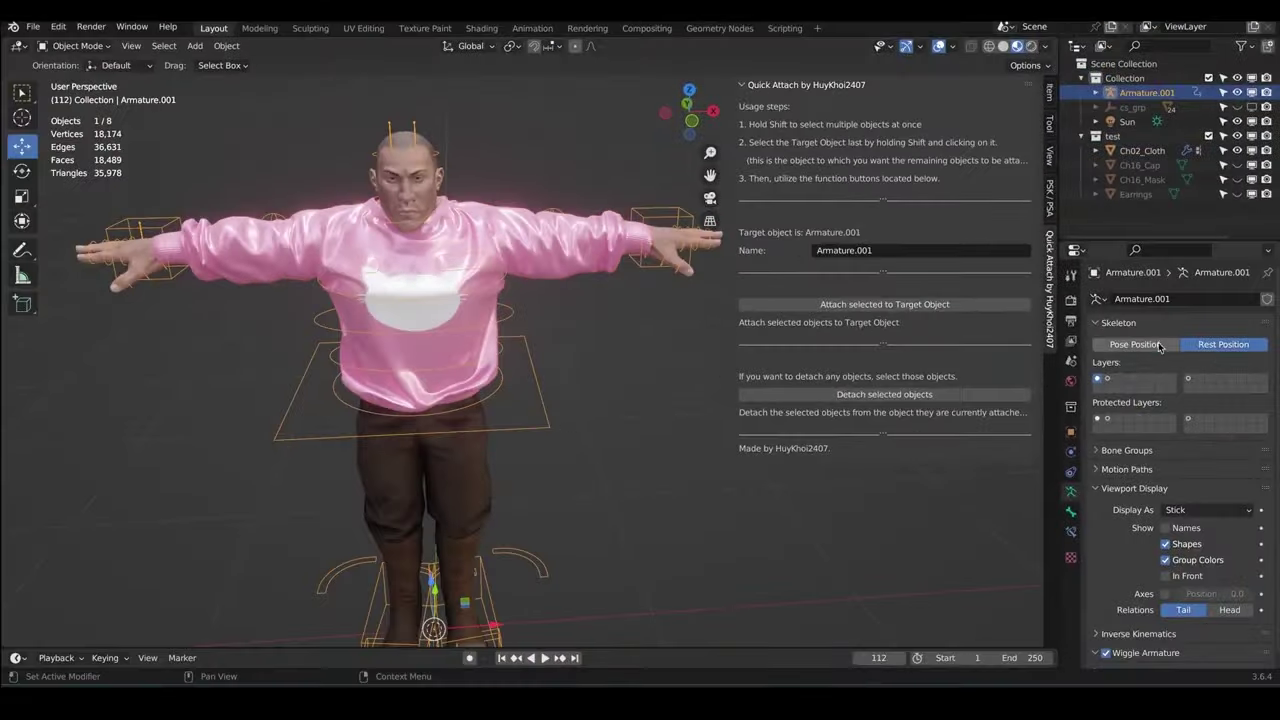
Switch Armature.001 to Pose Position and select the rig control around the hips
{"action": "left_click", "coordinate": [1135, 344]}
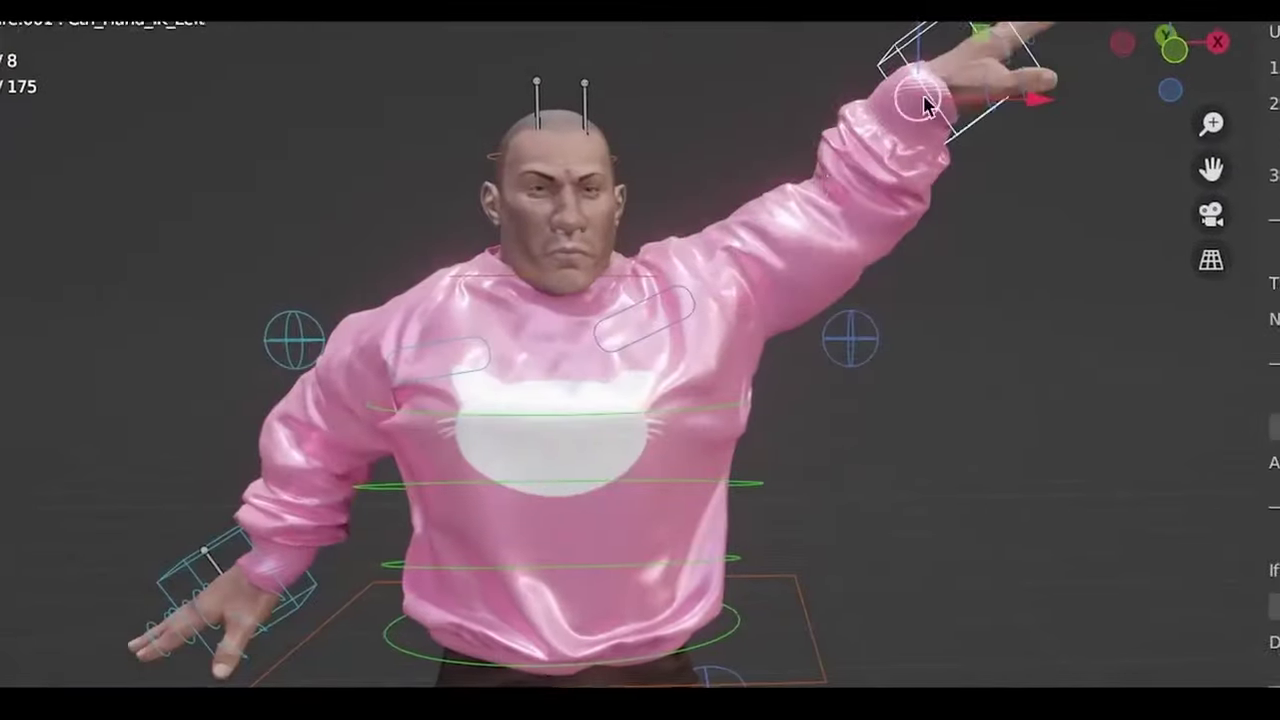
{"action": "left_click", "coordinate": [526, 586]}
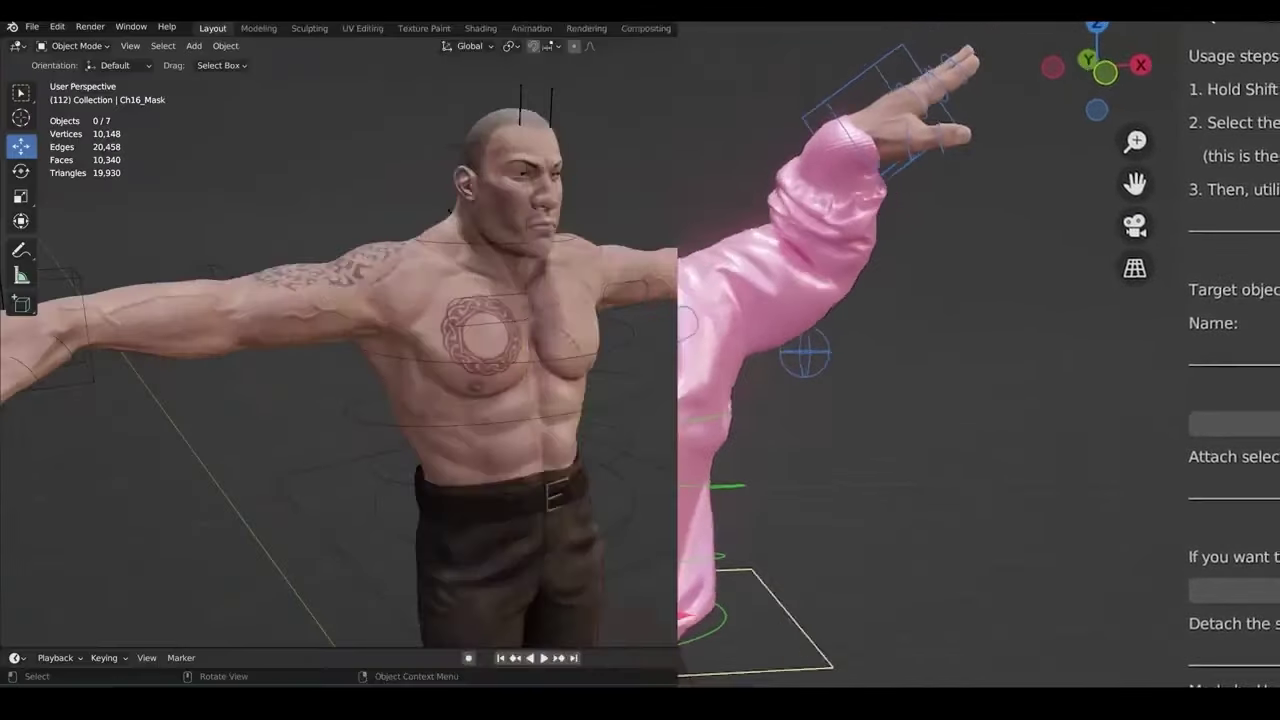
Select the accessory objects and add the character last as the Quick Attach target object
{"action": "left_click", "coordinate": [1236, 150]}
{"action": "middle_click_drag", "start_coordinate": [460, 270], "coordinate": [427, 267]}
{"action": "scroll", "coordinate": [451, 266], "scroll_direction": "up", "scroll_amount": 3}
{"action": "left_click", "coordinate": [427, 267]}
{"action": "left_click", "coordinate": [600, 215], "text": "shift"}
{"action": "left_click", "coordinate": [506, 199], "text": "shift"}
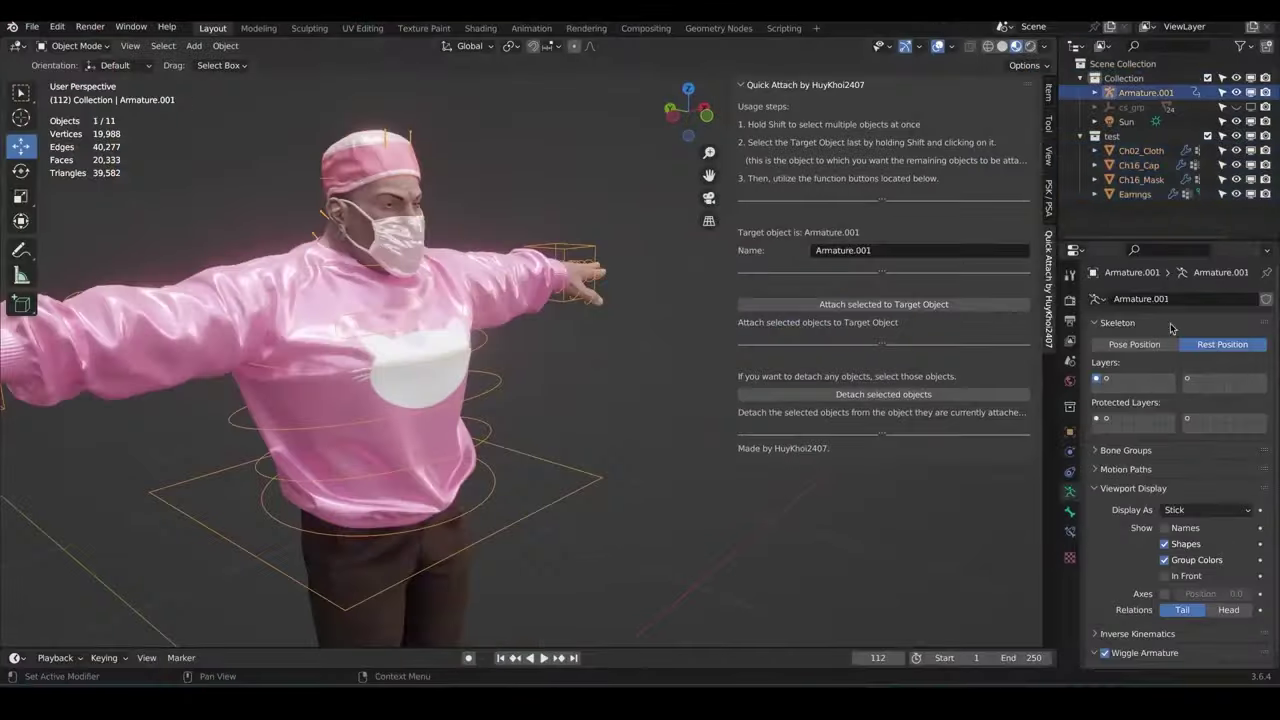
Switch Armature.001 to Pose Position, enter Pose Mode and move the hip rig control to test the attached clothing
{"action": "left_click", "coordinate": [1134, 344]}
{"action": "key", "text": "ctrl+Tab"}
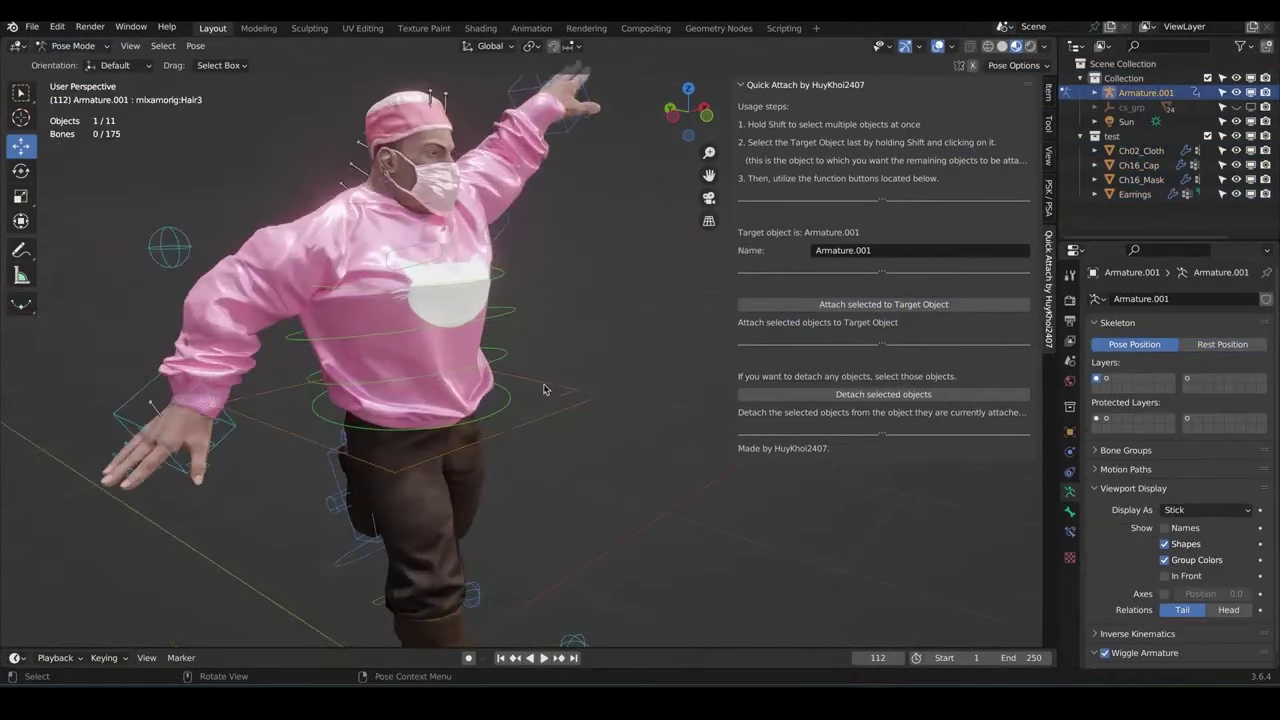
{"action": "left_click_drag", "start_coordinate": [416, 400], "coordinate": [430, 424]}
{"action": "scroll", "coordinate": [430, 424], "scroll_direction": "up", "scroll_amount": 4}
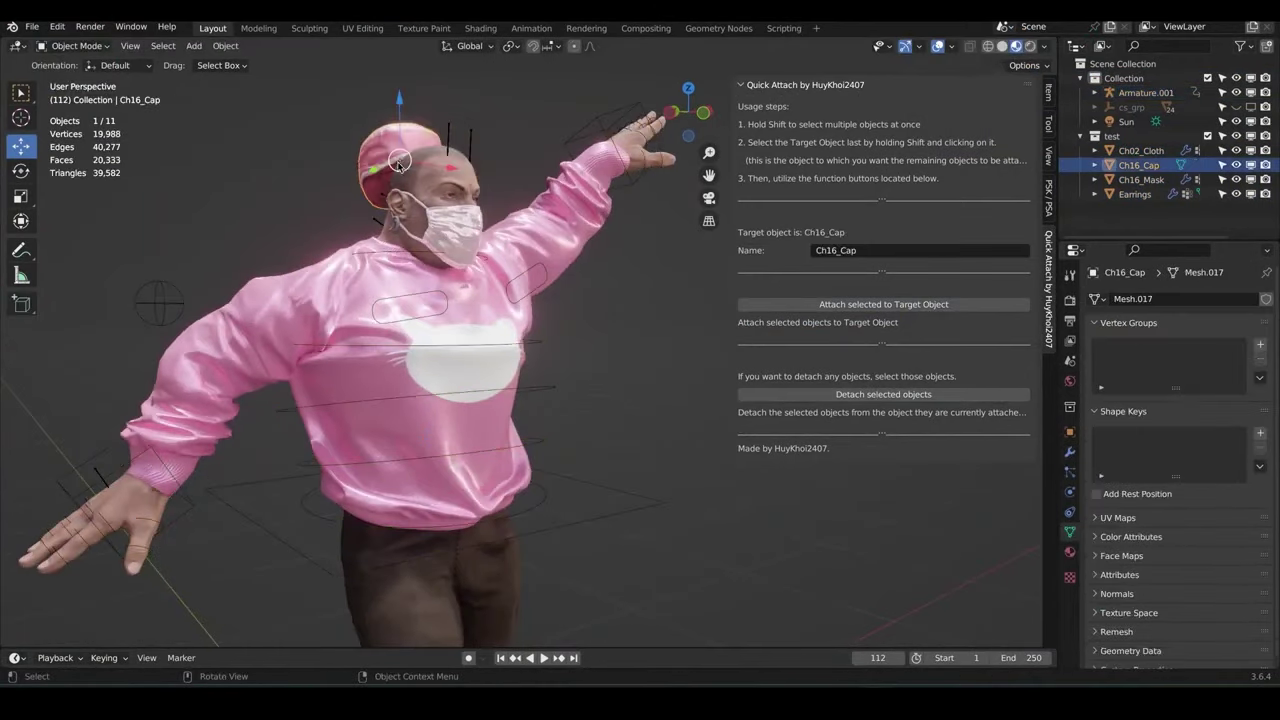
Move the detached cap, mask and earrings away from the character's head
{"action": "left_click_drag", "start_coordinate": [399, 163], "coordinate": [246, 155]}
{"action": "left_click", "coordinate": [440, 215]}
{"action": "left_click", "coordinate": [556, 107]}
{"action": "left_click", "coordinate": [394, 222]}
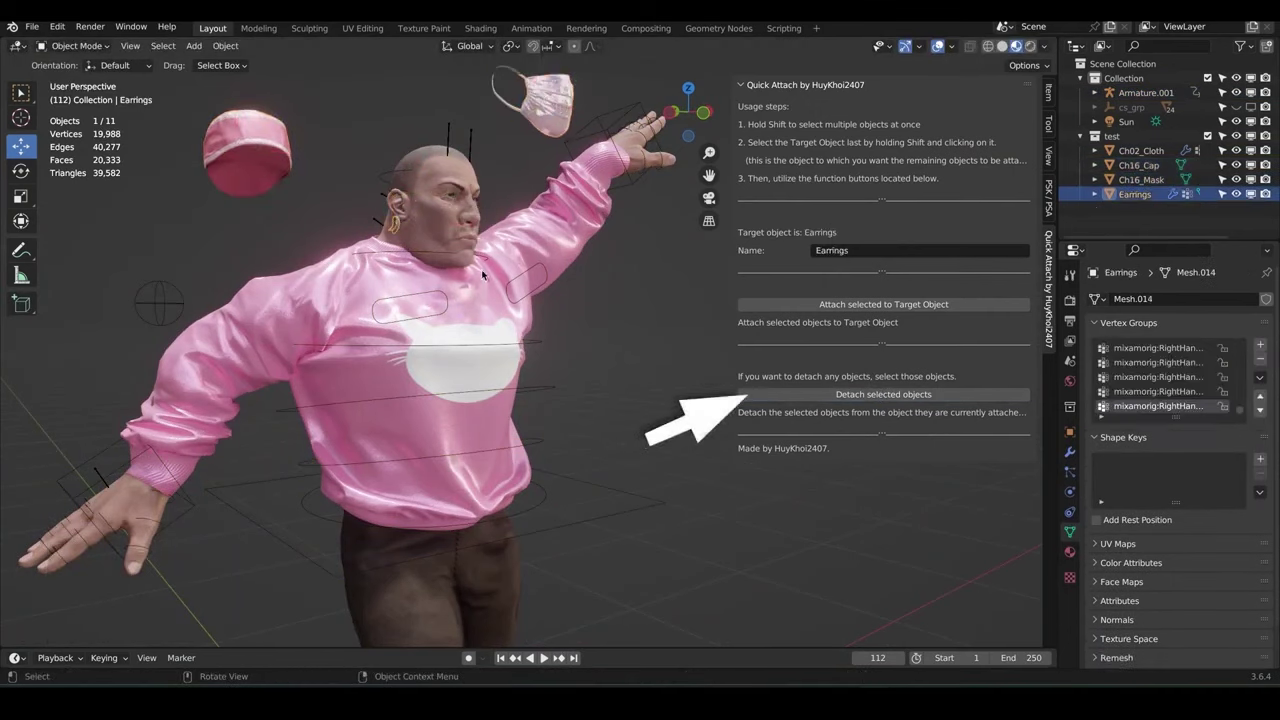
{"action": "left_click", "coordinate": [323, 123]}
{"action": "left_click_drag", "start_coordinate": [400, 330], "coordinate": [560, 380]}
{"action": "middle_click_drag", "start_coordinate": [560, 380], "coordinate": [296, 310]}
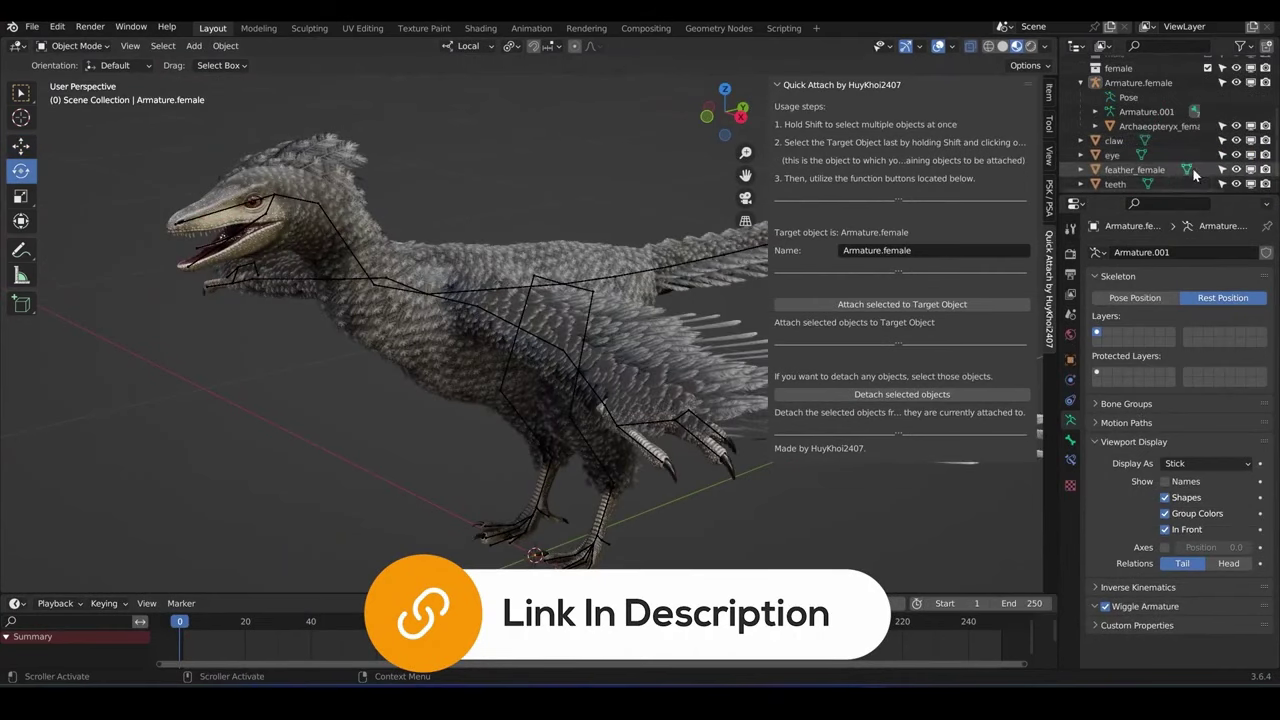
Select the feathered dinosaur's teeth object for attaching to Armature.female
{"action": "left_click", "coordinate": [1118, 178]}
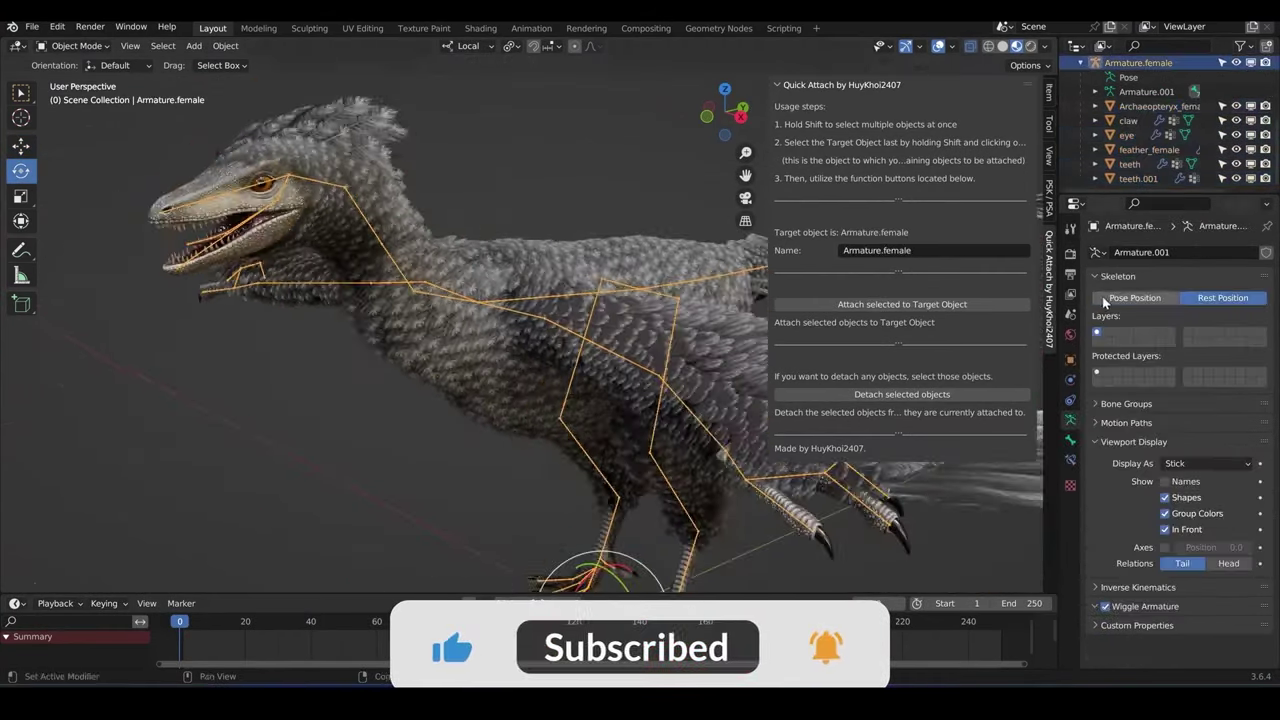
{"action": "middle_click_drag", "start_coordinate": [250, 300], "coordinate": [366, 309]}
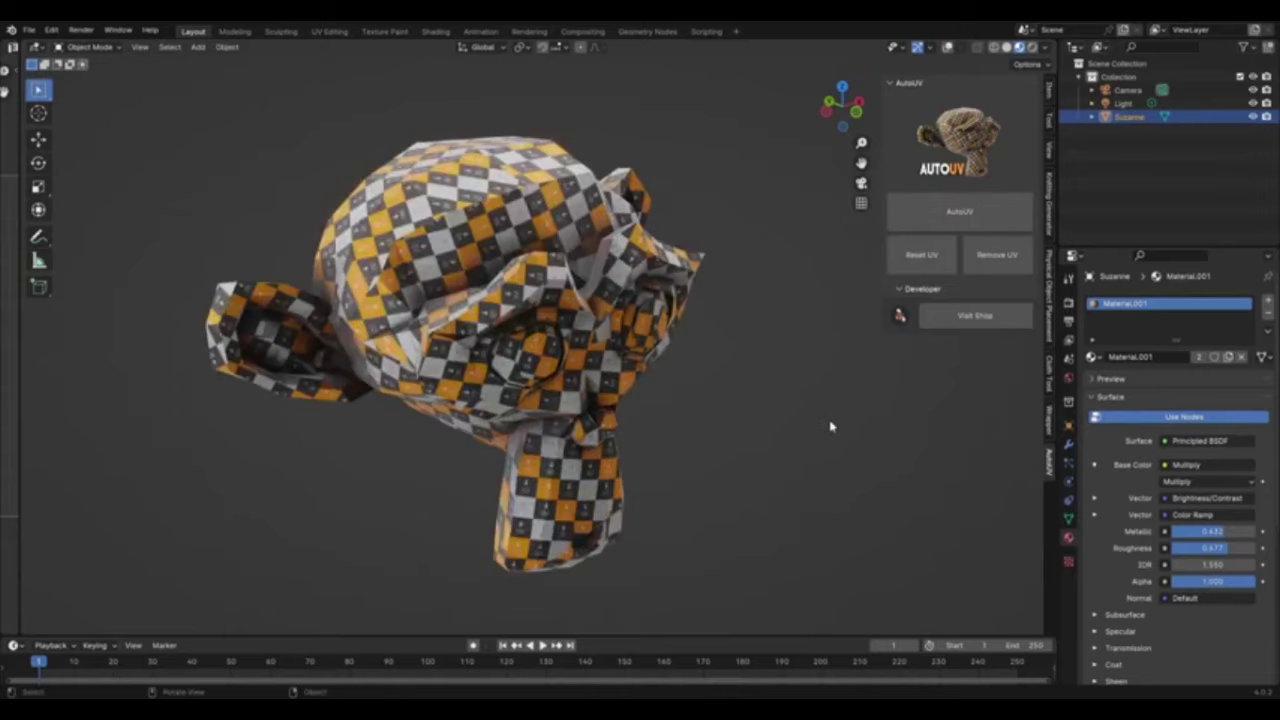
{"action": "middle_click_drag", "start_coordinate": [681, 451], "coordinate": [561, 404]}
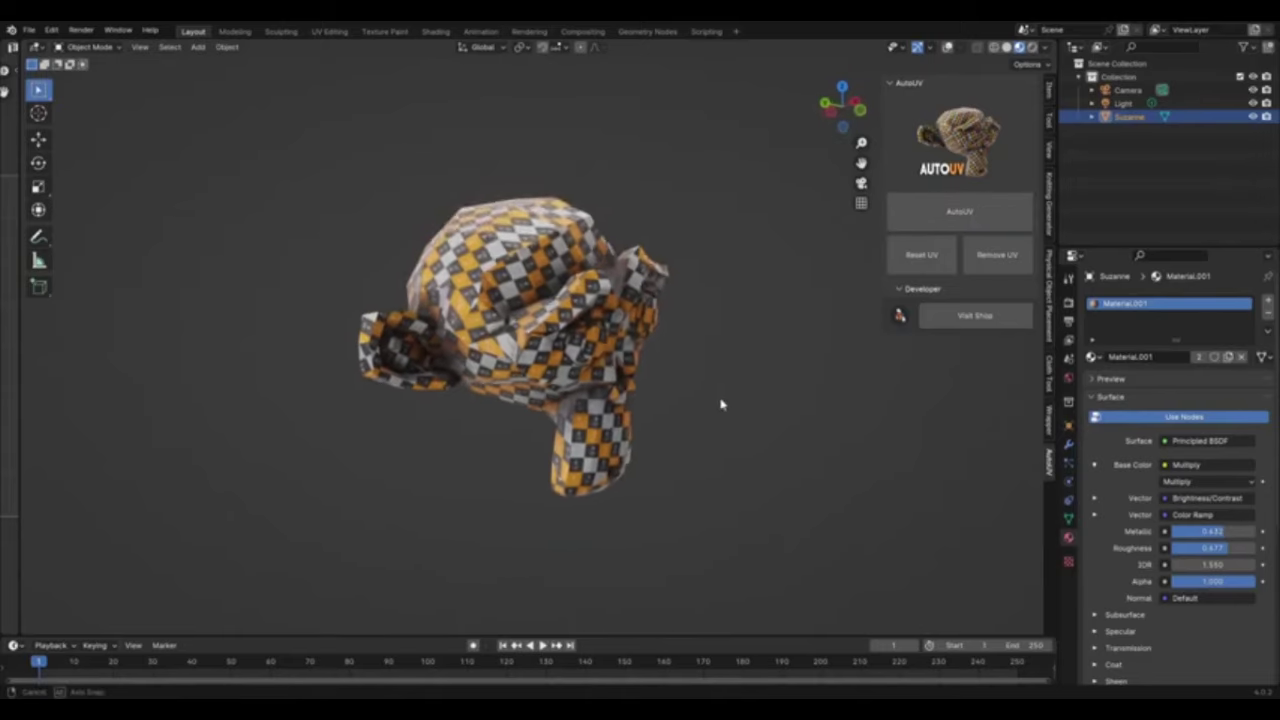
{"action": "middle_click_drag", "start_coordinate": [730, 372], "coordinate": [736, 457]}
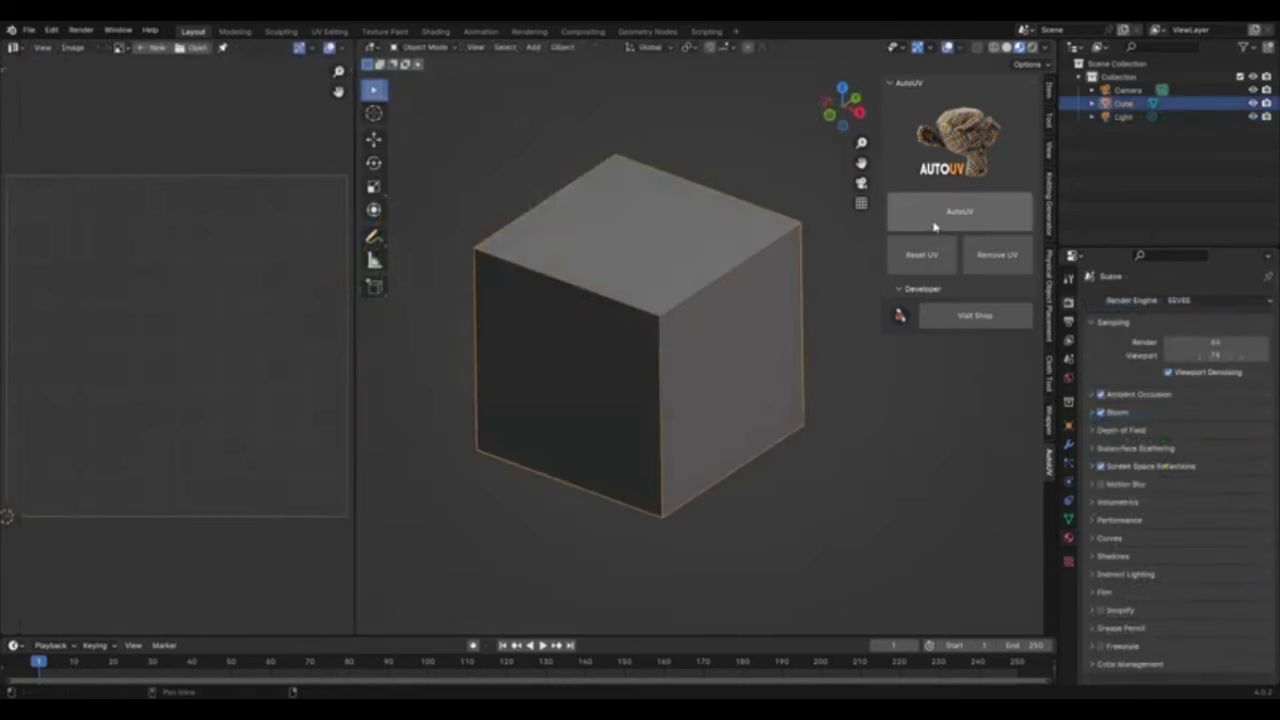
Unwrap the cube with AutoUV and check its UV islands in Edit Mode
{"action": "left_click", "coordinate": [913, 230]}
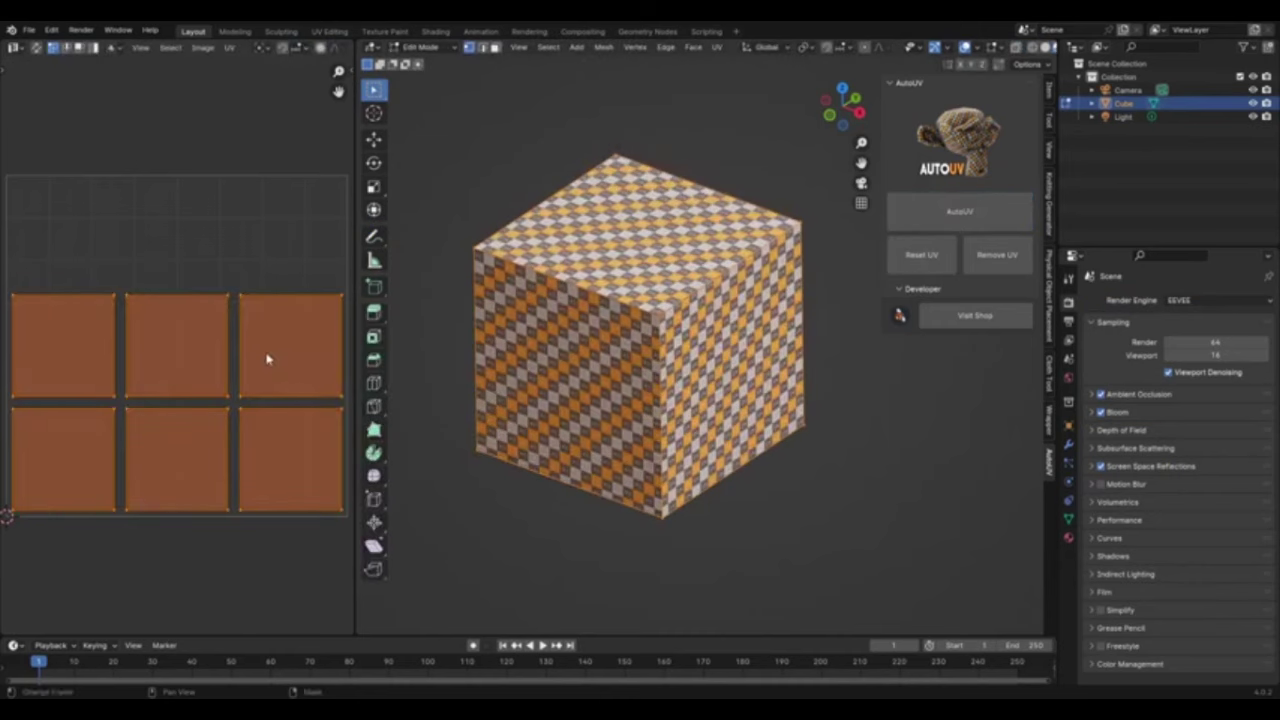
{"action": "left_click", "coordinate": [514, 505]}
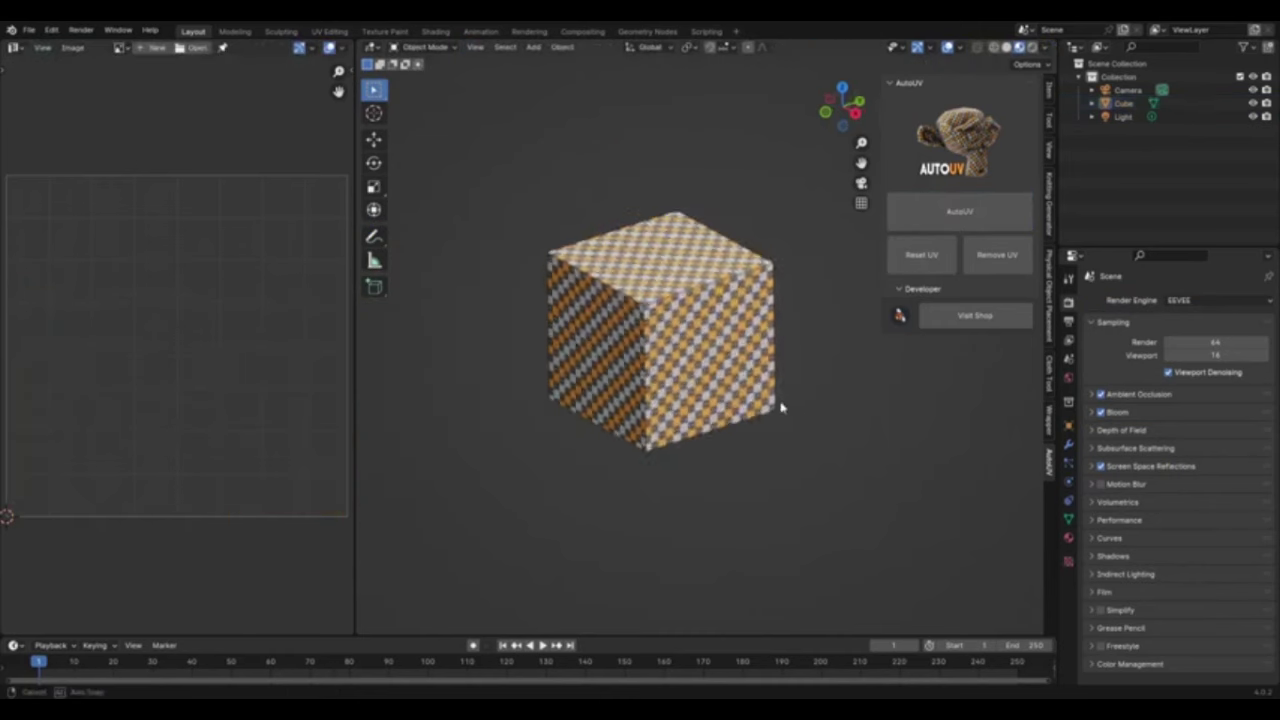
{"action": "mouse_move", "coordinate": [782, 407]}
{"action": "middle_mouse_down"}
{"action": "mouse_move", "coordinate": [760, 400]}
{"action": "mouse_move", "coordinate": [775, 405]}
{"action": "middle_mouse_up"}
{"action": "key", "text": "Tab"}
{"action": "key", "text": "a"}
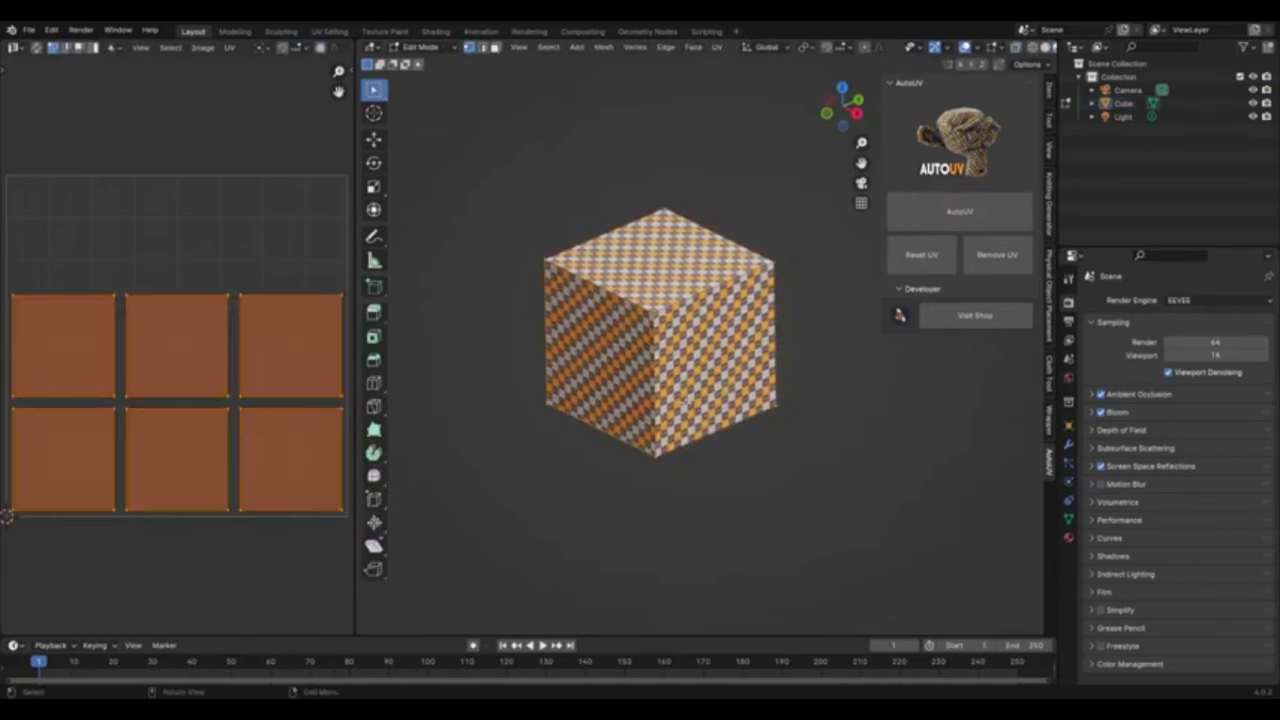
{"action": "key", "text": "alt+a"}
{"action": "key", "text": "Tab"}
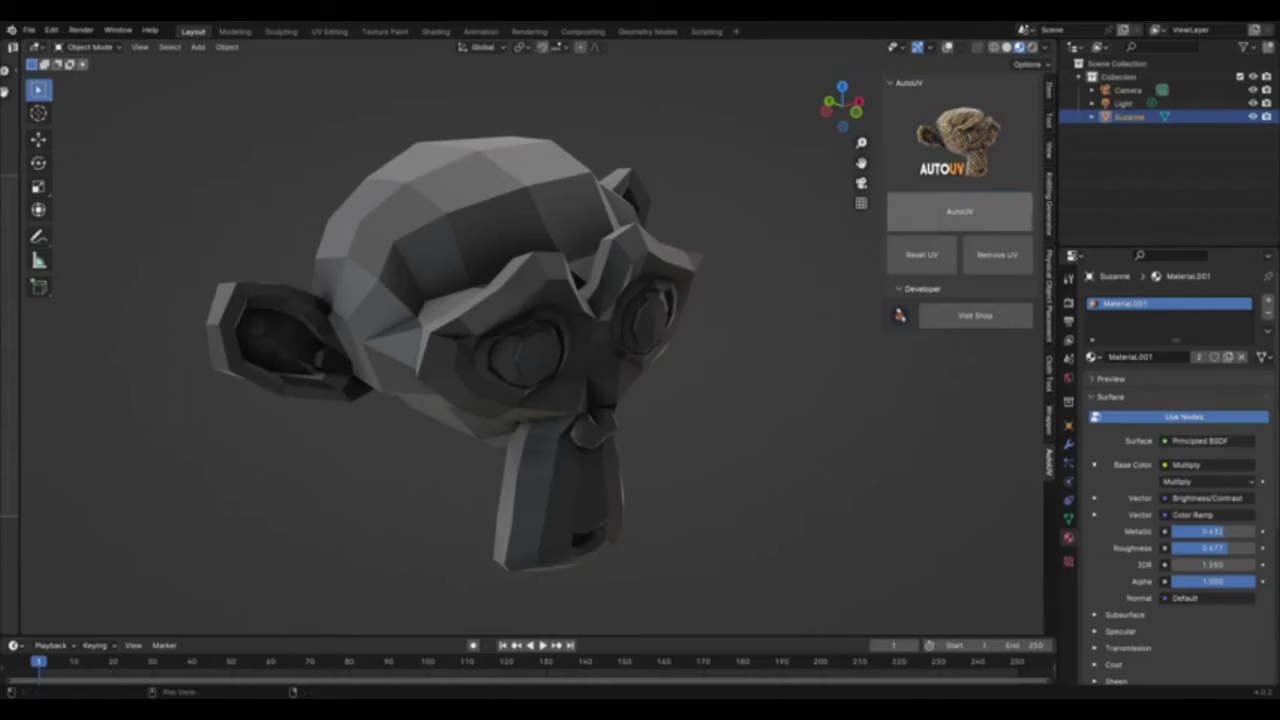
Apply AutoUV to the Suzanne head and view the checker texture on it
{"action": "left_click", "coordinate": [959, 211]}
{"action": "middle_click_drag", "start_coordinate": [810, 460], "coordinate": [781, 552]}
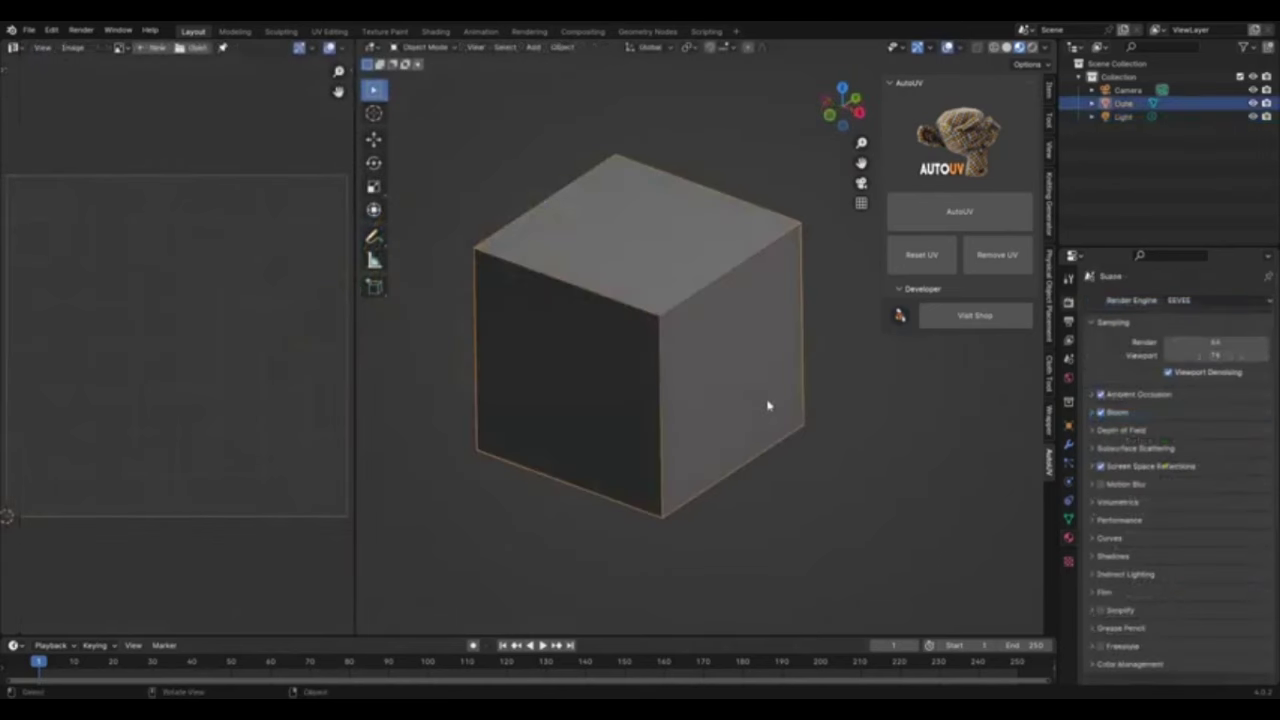
Apply AutoUV to the untextured cube and look over the unwrapped faces in Edit Mode
{"action": "left_click", "coordinate": [912, 226]}
{"action": "scroll", "coordinate": [514, 503], "scroll_direction": "down", "scroll_amount": 4}
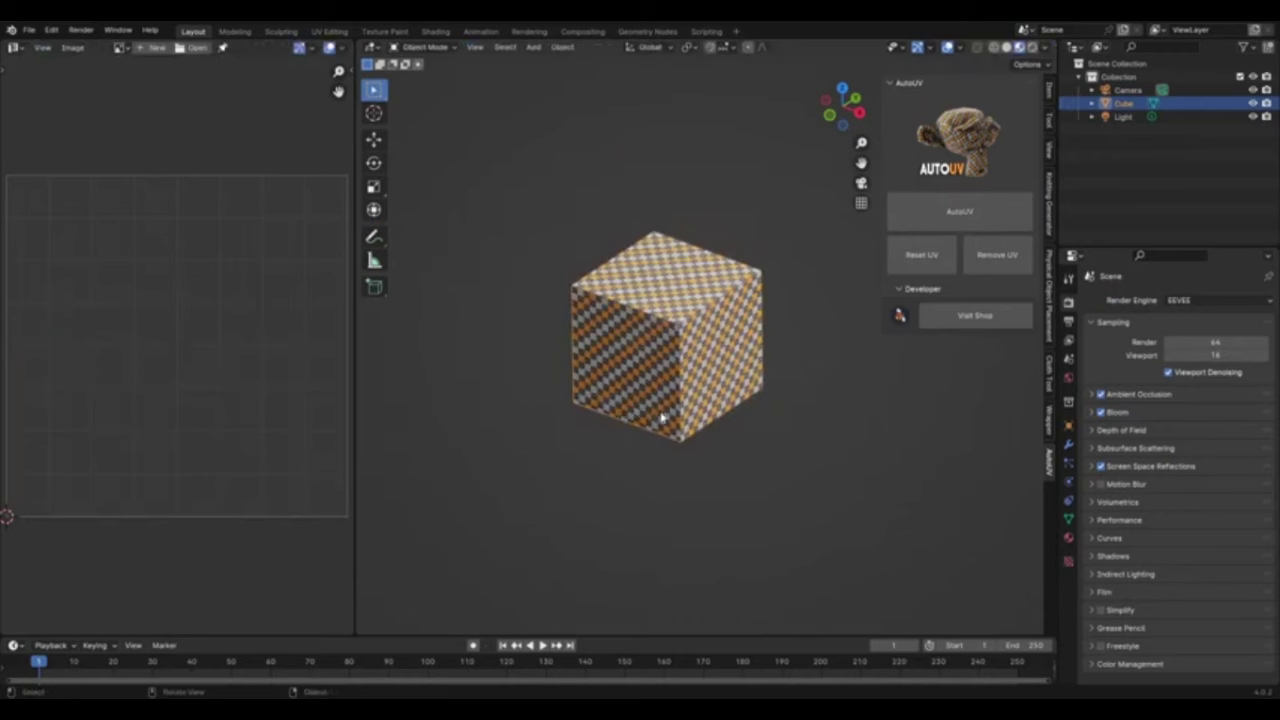
{"action": "middle_click_drag", "start_coordinate": [662, 416], "coordinate": [715, 397]}
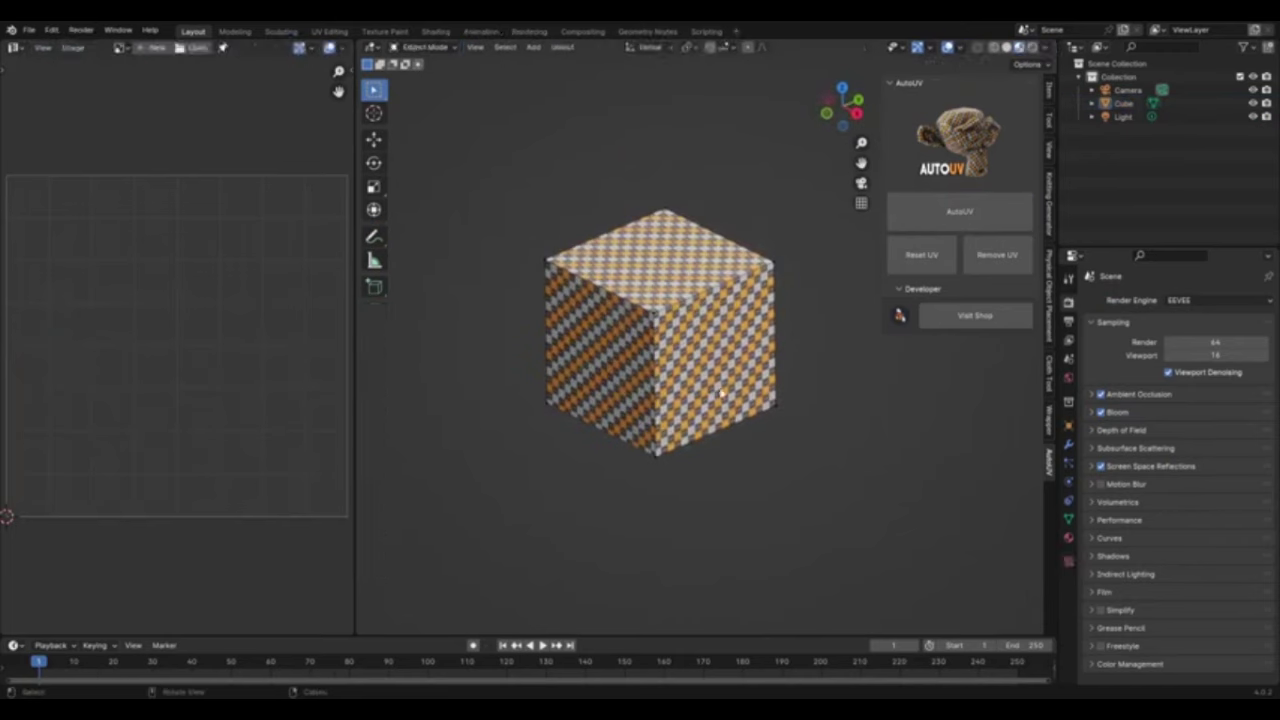
{"action": "key", "text": "Tab"}
{"action": "key", "text": "Tab"}
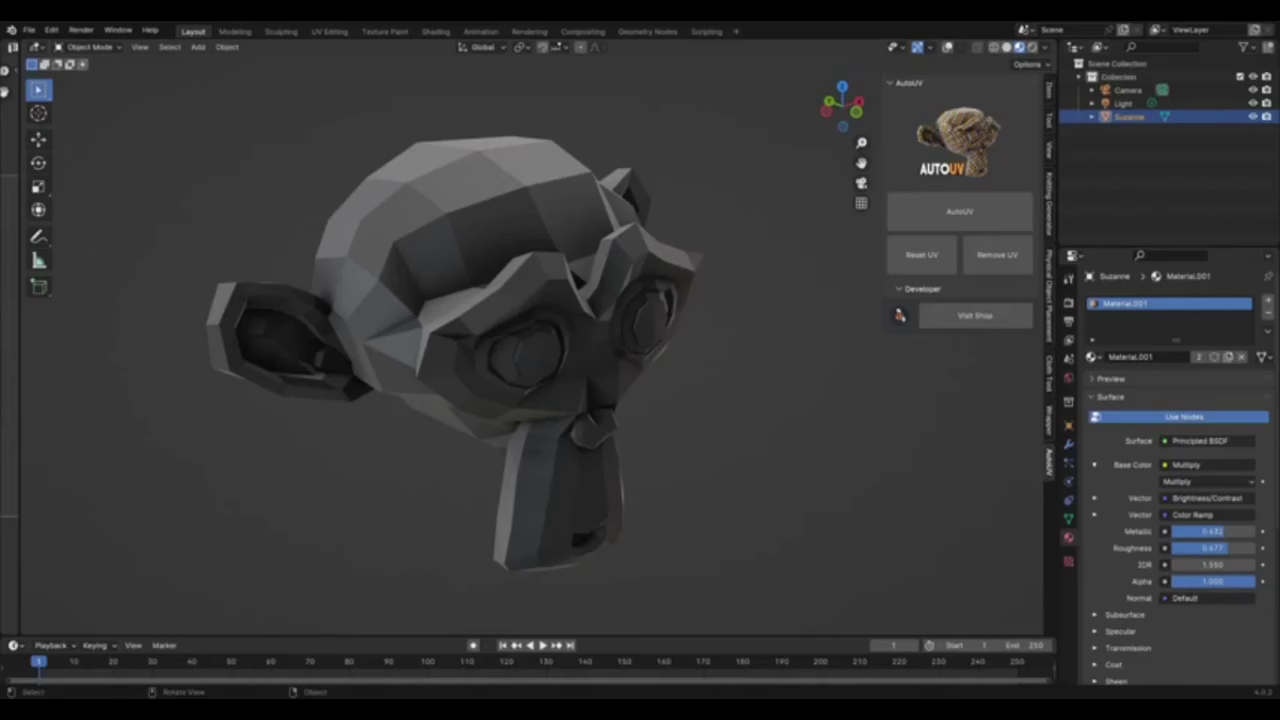
{"action": "middle_click_drag", "start_coordinate": [784, 463], "coordinate": [760, 480]}
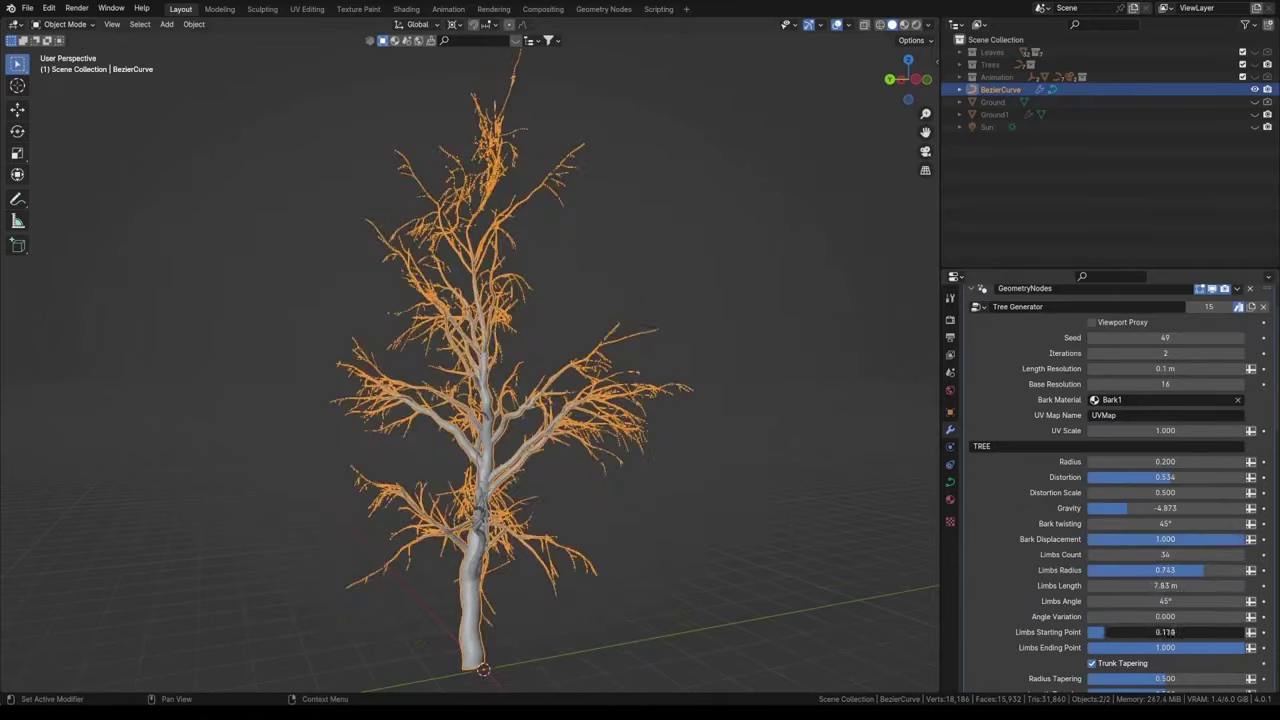
Go through the Tree Generator settings down to the leaves and details, and display the tree in Rendered shading
{"action": "scroll", "coordinate": [1165, 632], "scroll_direction": "down", "scroll_amount": 3}
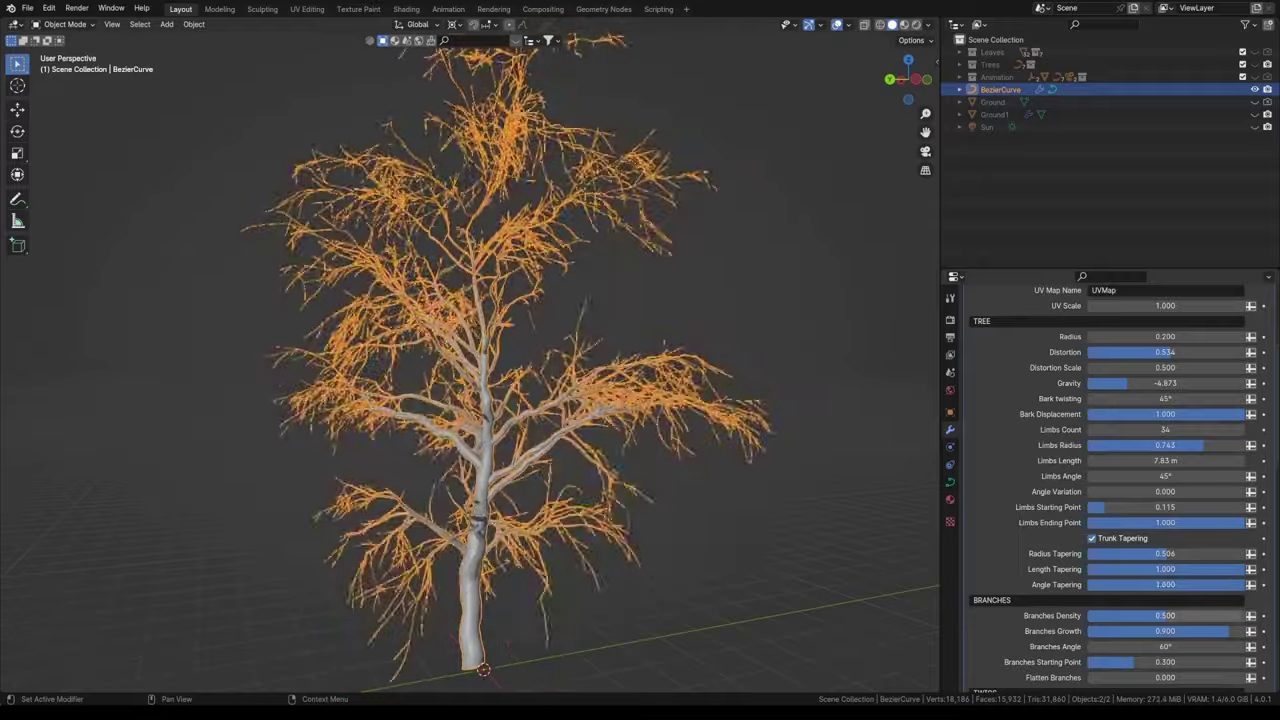
{"action": "scroll", "coordinate": [1165, 564], "scroll_direction": "down", "scroll_amount": 4}
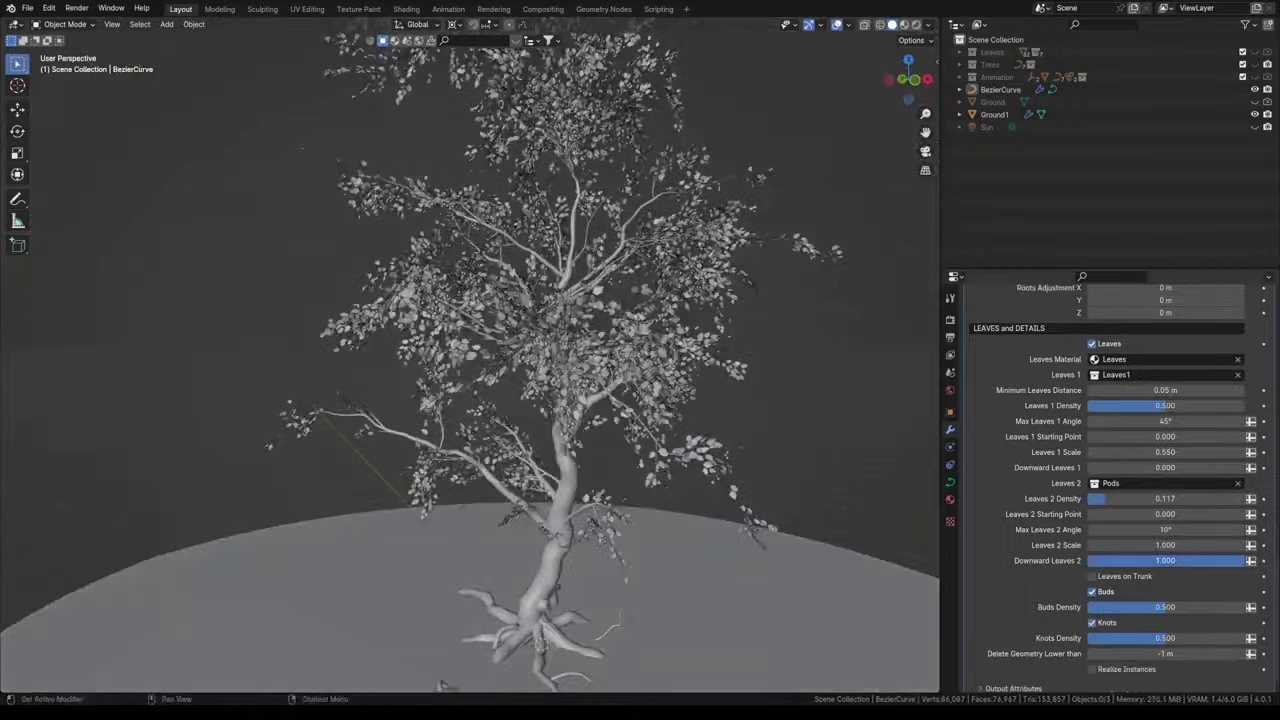
{"action": "key", "text": "z"}
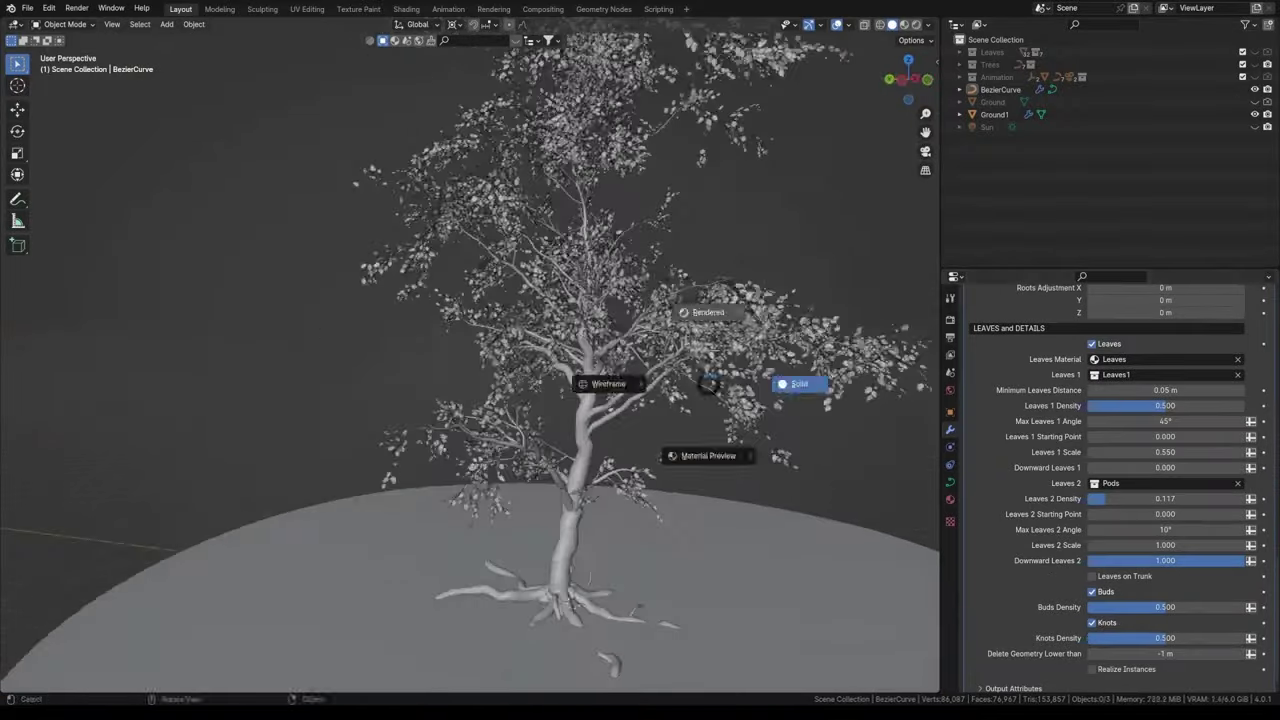
{"action": "key", "text": "8"}
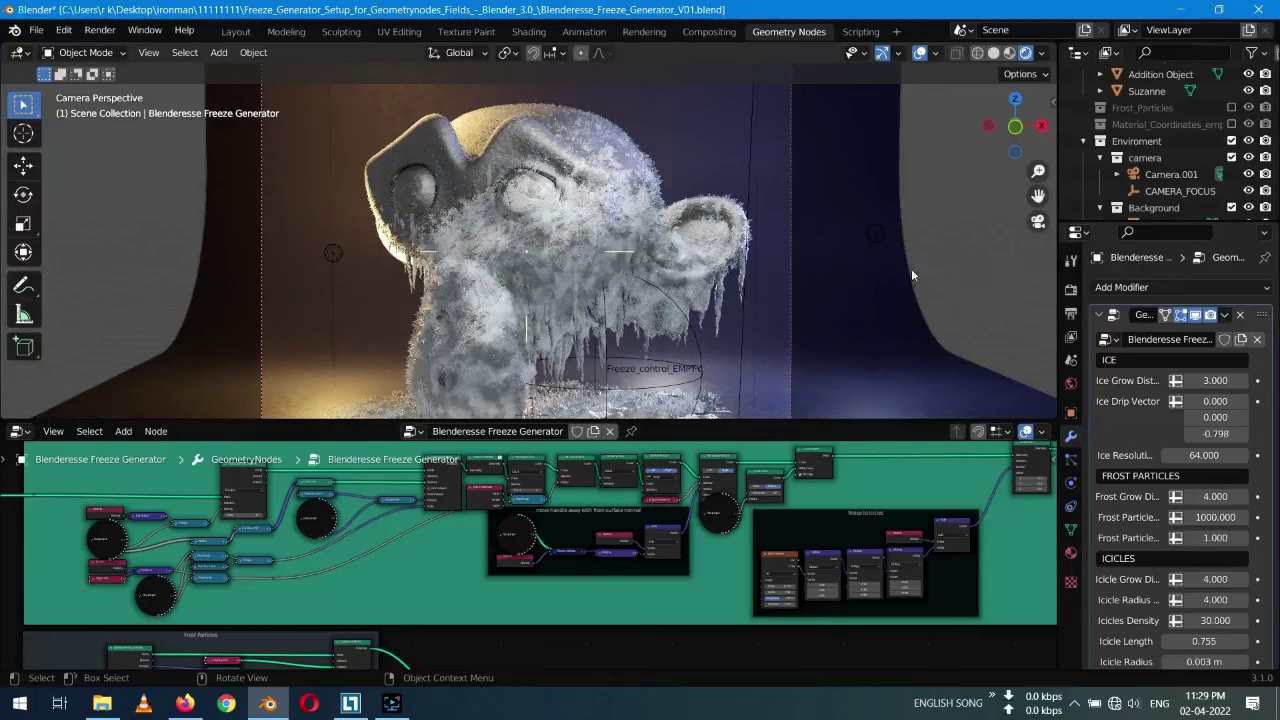
Display the frozen Suzanne scene in Solid viewport shading
{"action": "middle_click_drag", "start_coordinate": [680, 612], "coordinate": [686, 620], "text": "ctrl"}
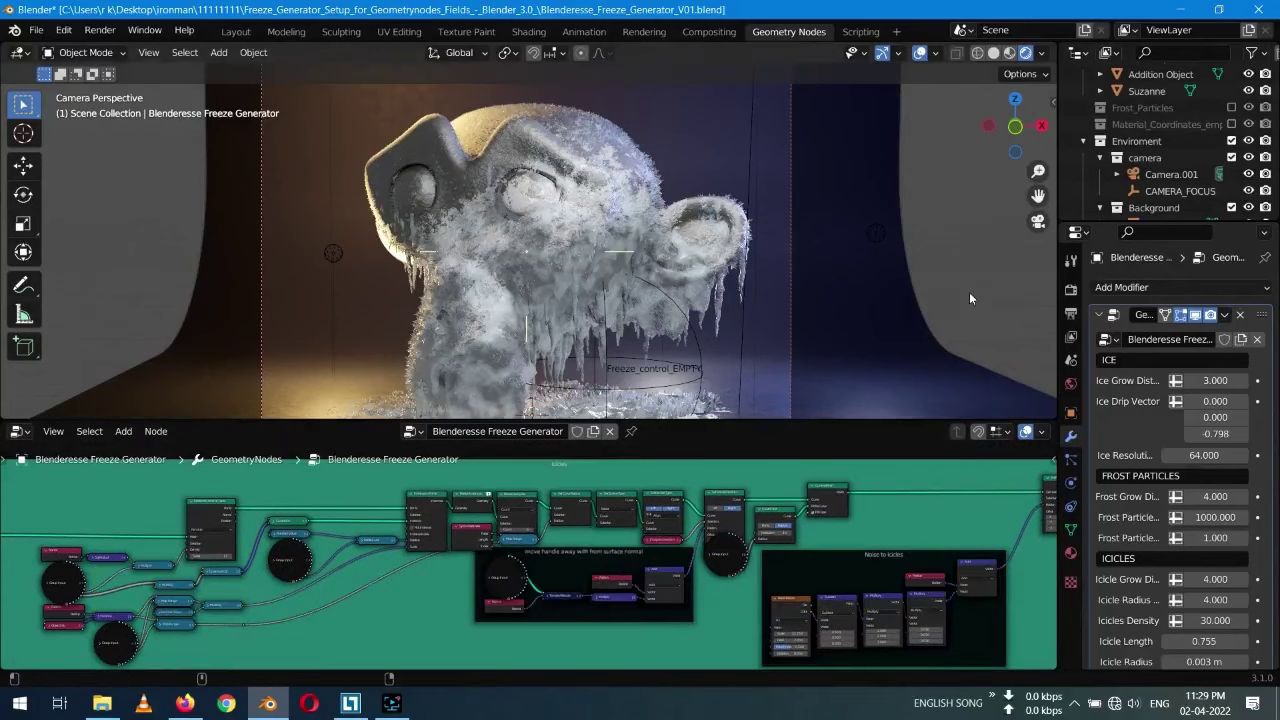
{"action": "left_click", "coordinate": [993, 52]}
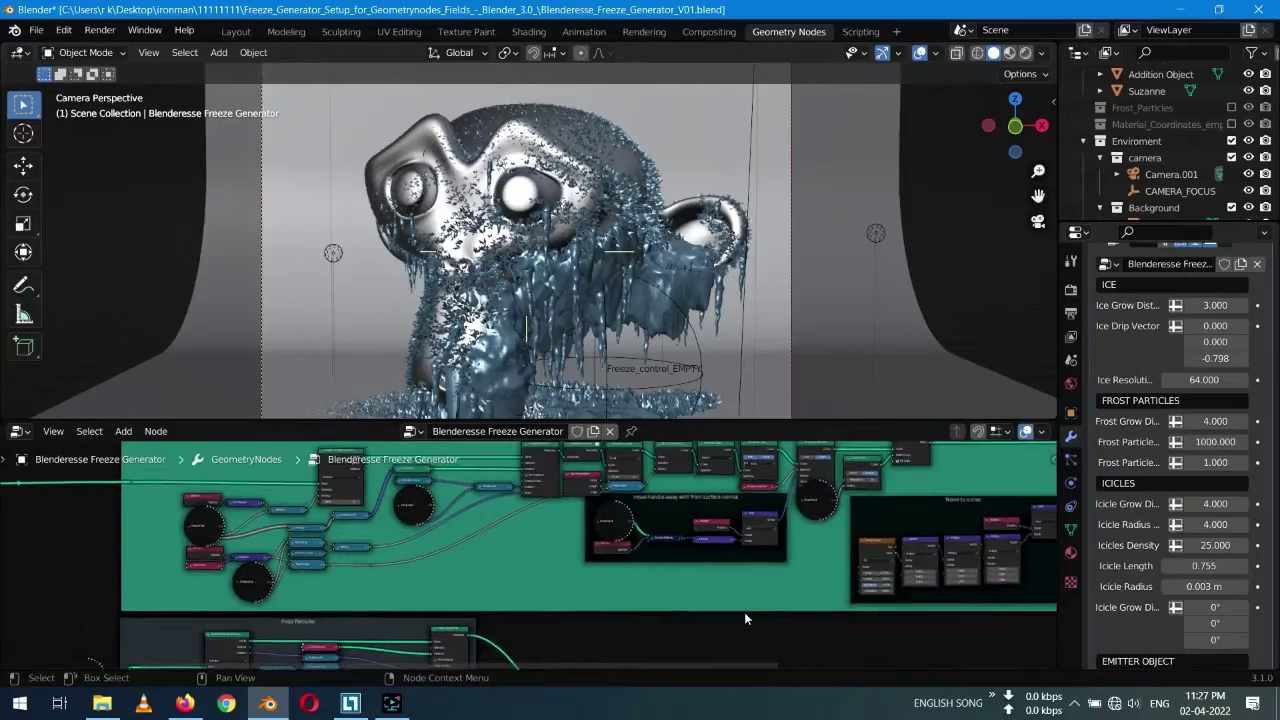
Set the Freeze Generator's Ice Grow Distance to 3 and try an Ice Resolution of 70
{"action": "middle_click_drag", "start_coordinate": [744, 619], "coordinate": [647, 633]}
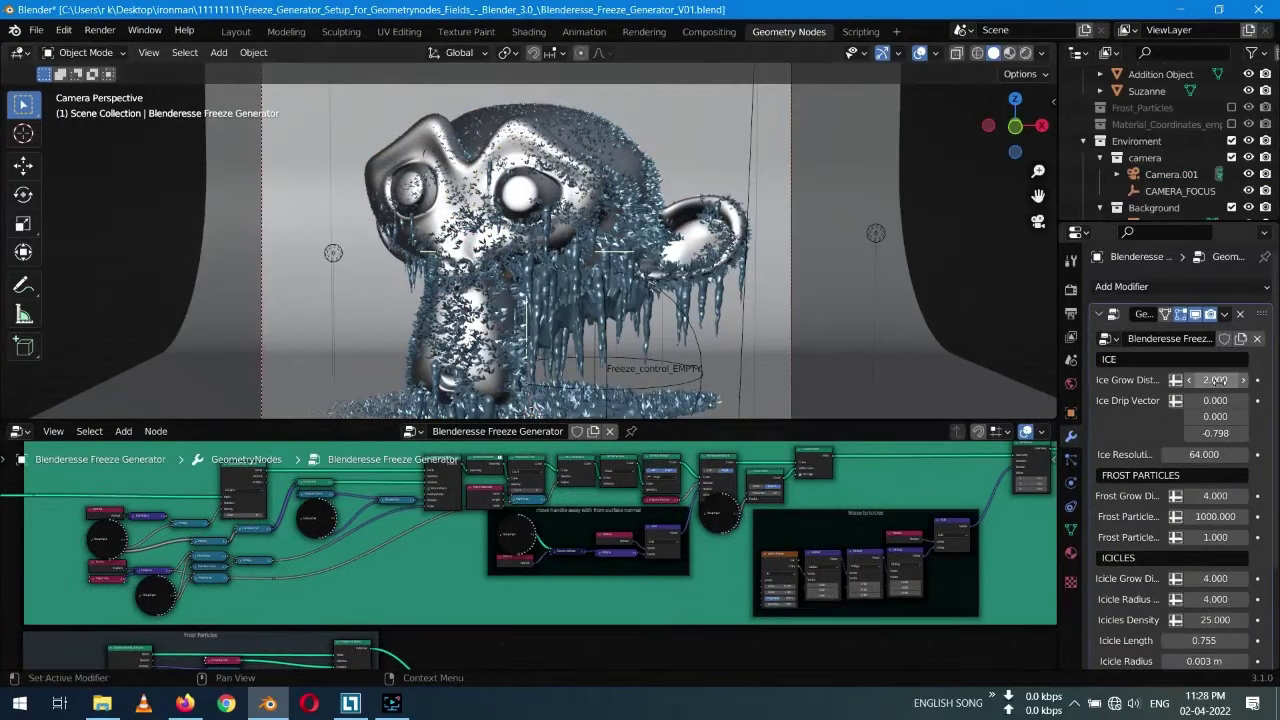
{"action": "type", "text": "32"}
{"action": "key", "text": "Return"}
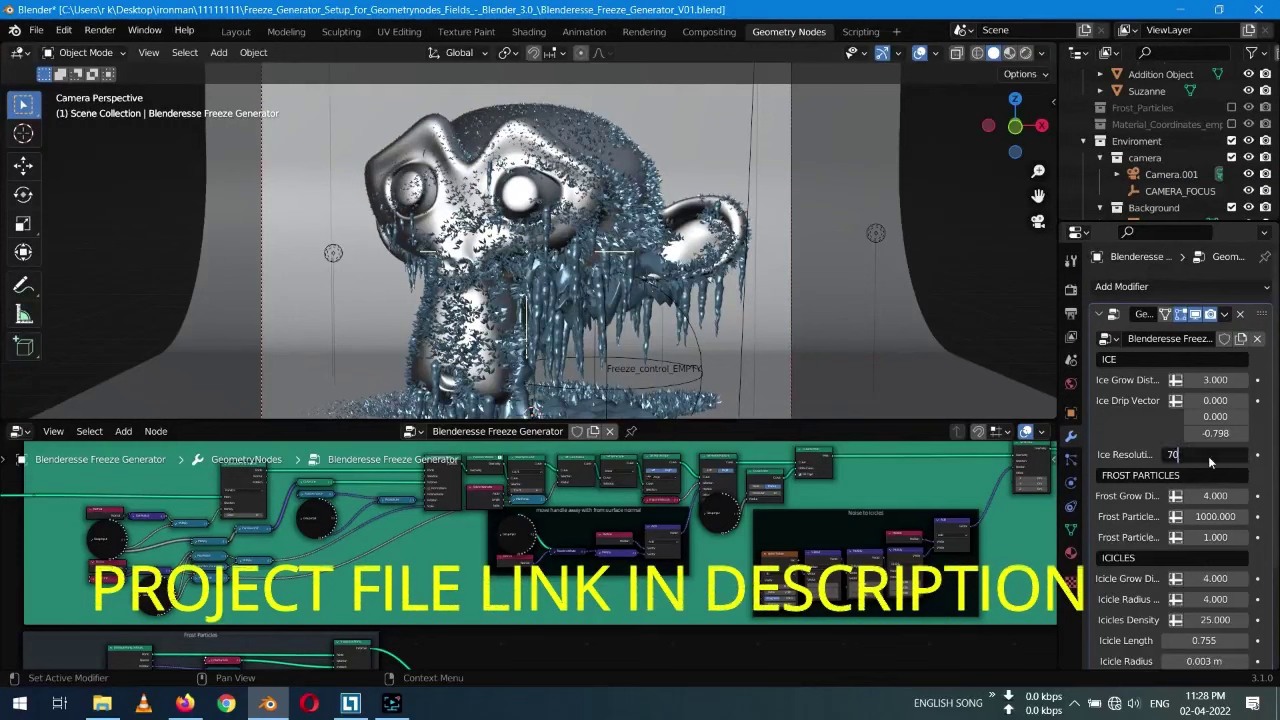
{"action": "key", "text": "Return"}
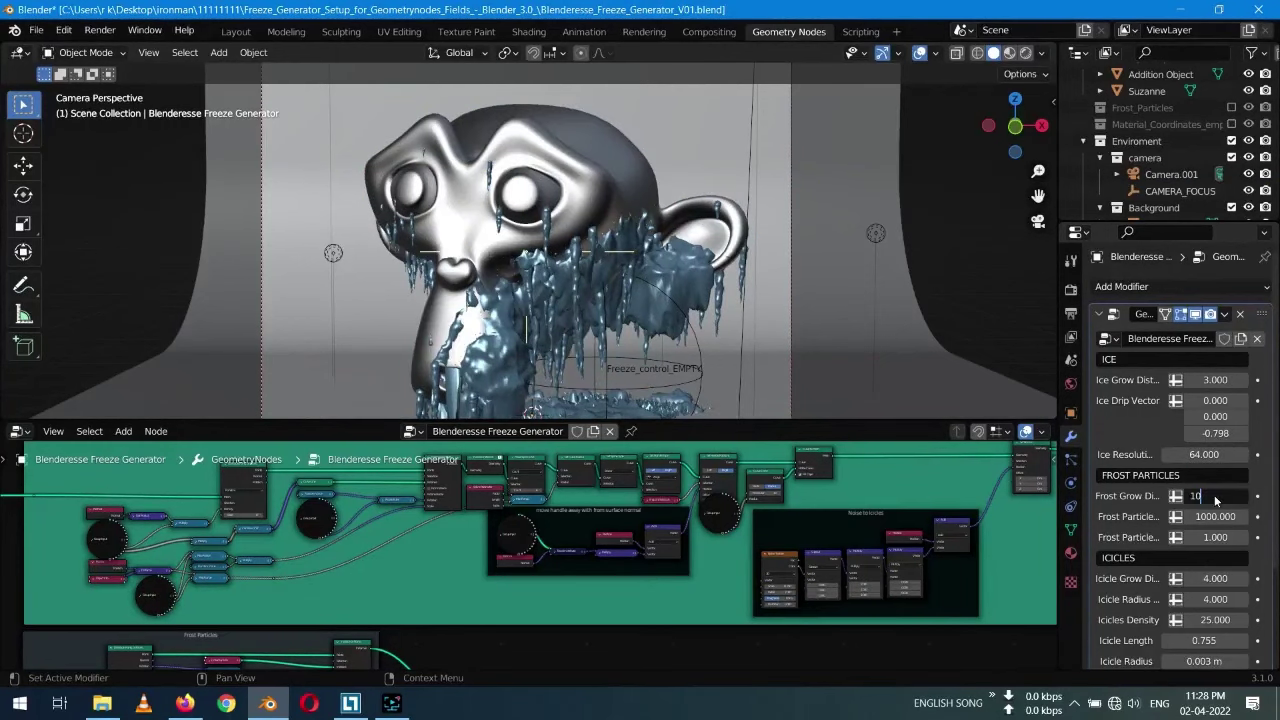
Try a Frost Grow Distance of 10 on the Freeze Generator's frost particles
{"action": "left_click", "coordinate": [1215, 500]}
{"action": "type", "text": "10"}
{"action": "key", "text": "Return"}
Look over the icicle and emitter settings and return the frozen Suzanne scene to Rendered viewport shading
{"action": "scroll", "coordinate": [1163, 640], "scroll_direction": "down", "scroll_amount": 3}
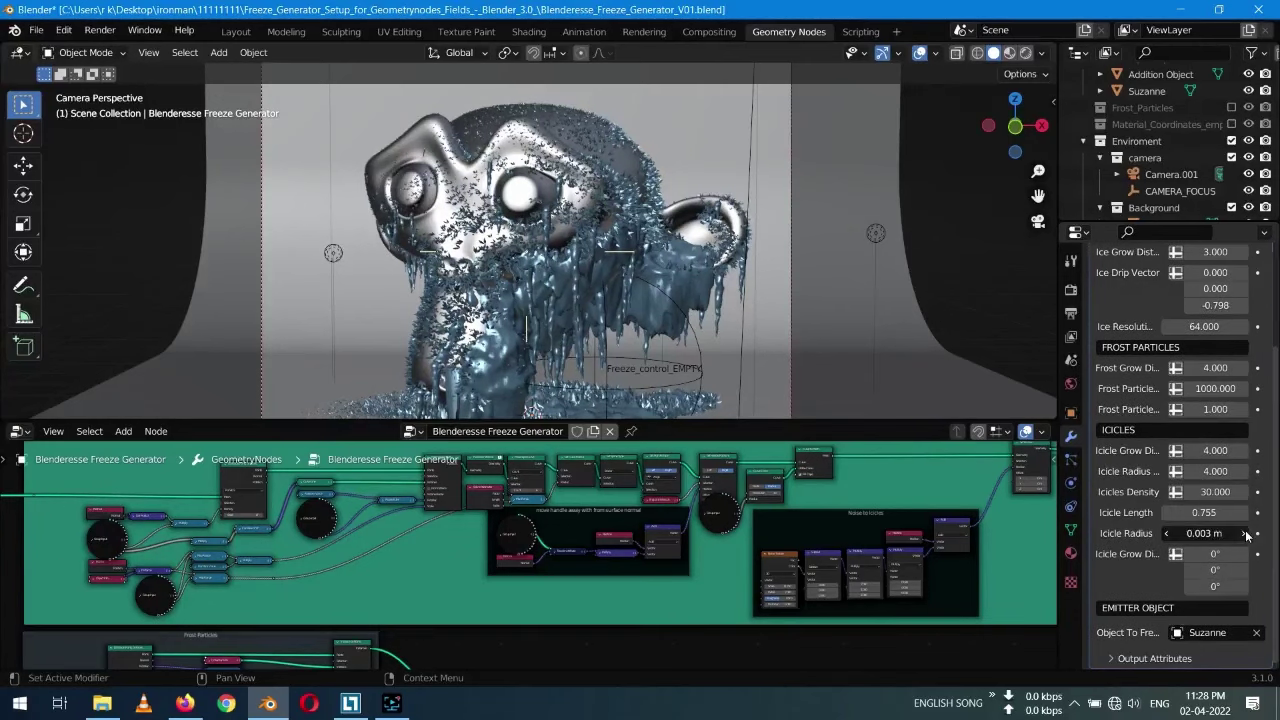
{"action": "scroll", "coordinate": [1166, 533], "scroll_direction": "up", "scroll_amount": 4}
{"action": "left_click", "coordinate": [1025, 52]}
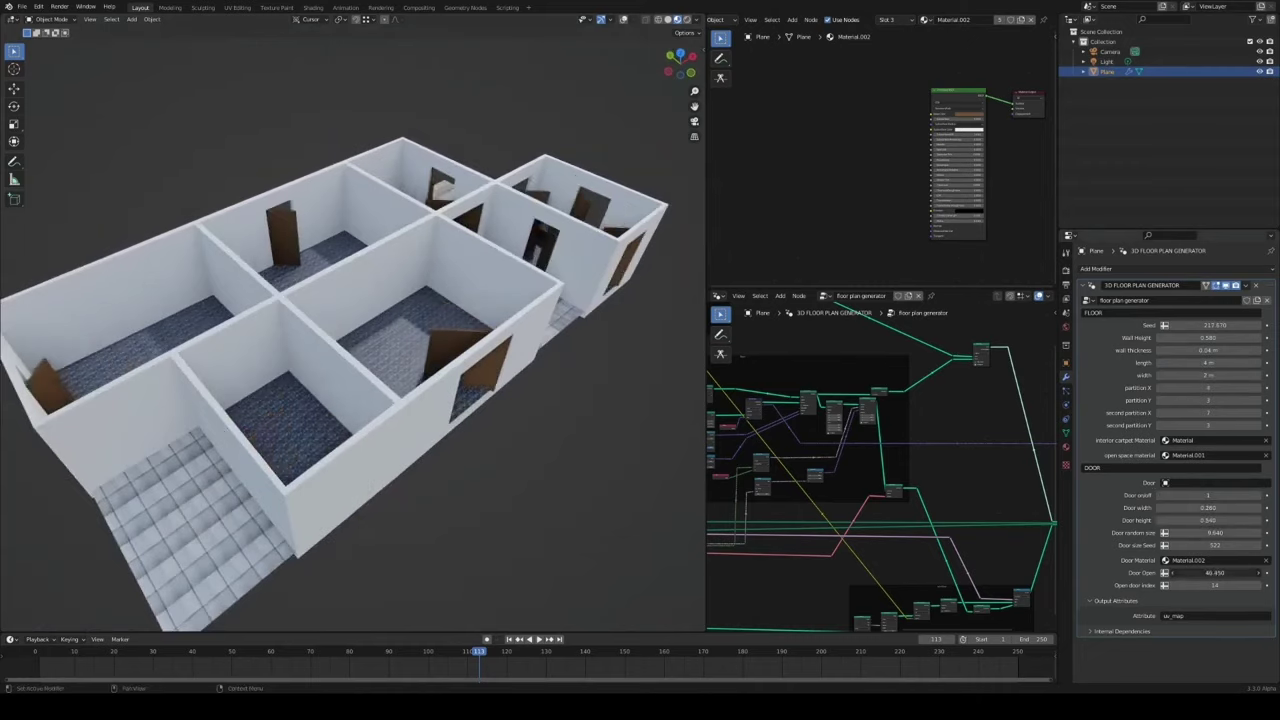
{"action": "middle_click_drag", "start_coordinate": [420, 470], "coordinate": [363, 416]}
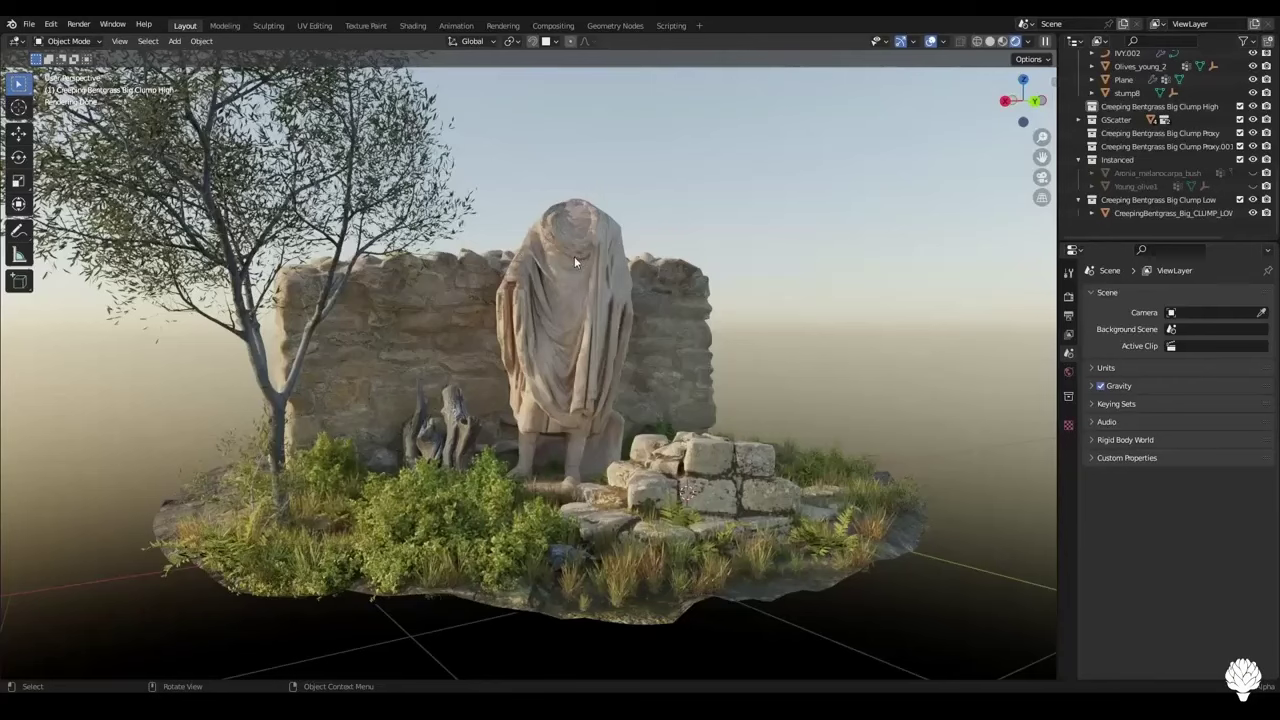
Install the add-on from IVYPEN Add-On.zip through the Blender preferences
{"action": "left_click", "coordinate": [50, 24]}
{"action": "left_click", "coordinate": [110, 354]}
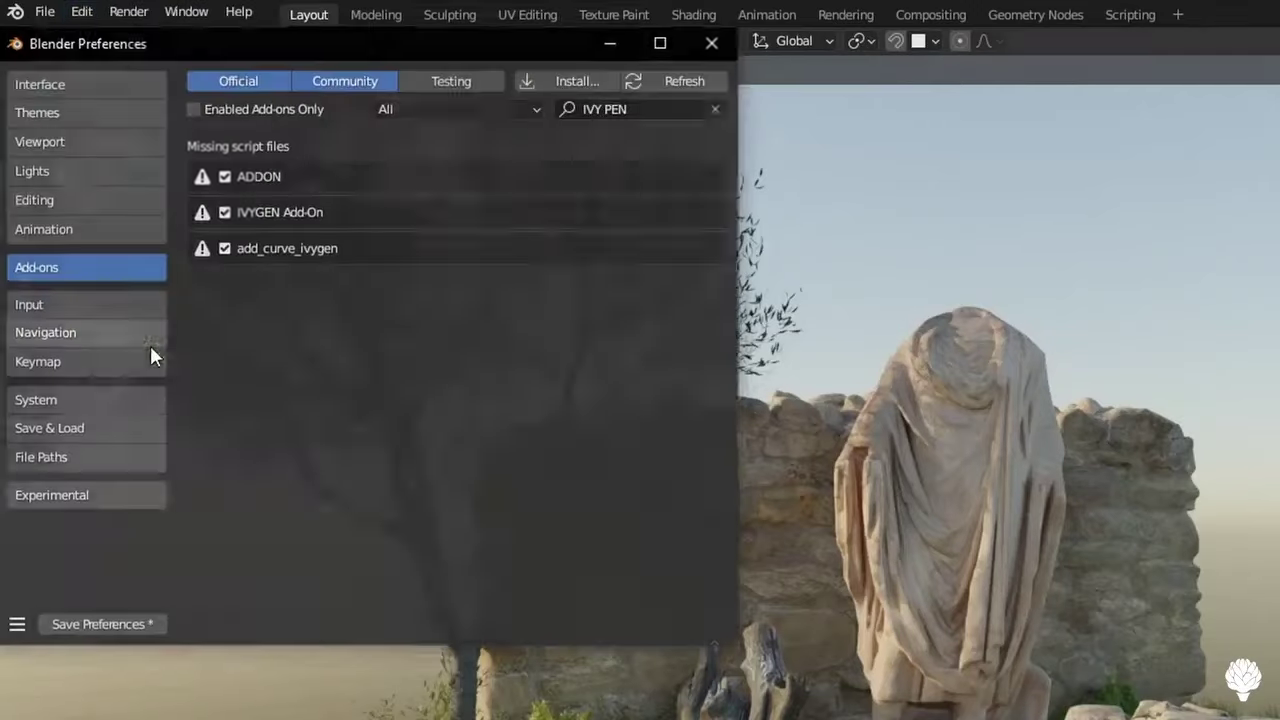
{"action": "left_click", "coordinate": [595, 77]}
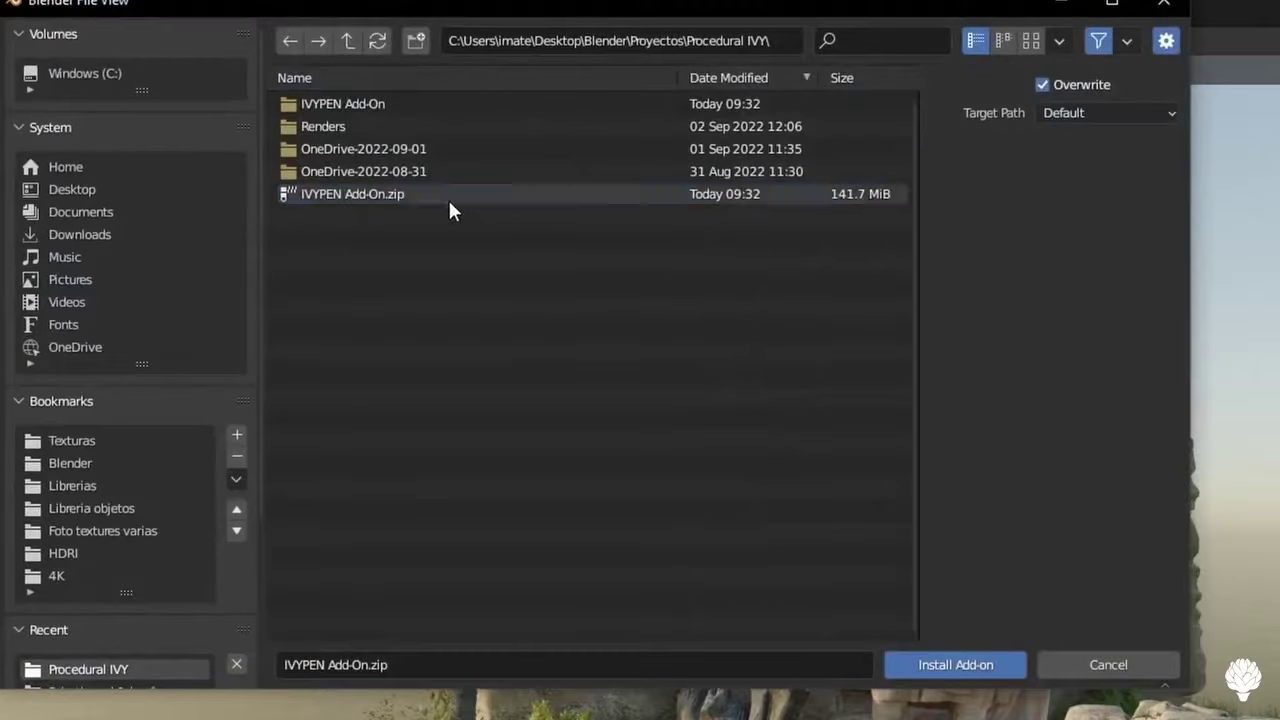
{"action": "double_click", "coordinate": [448, 196]}
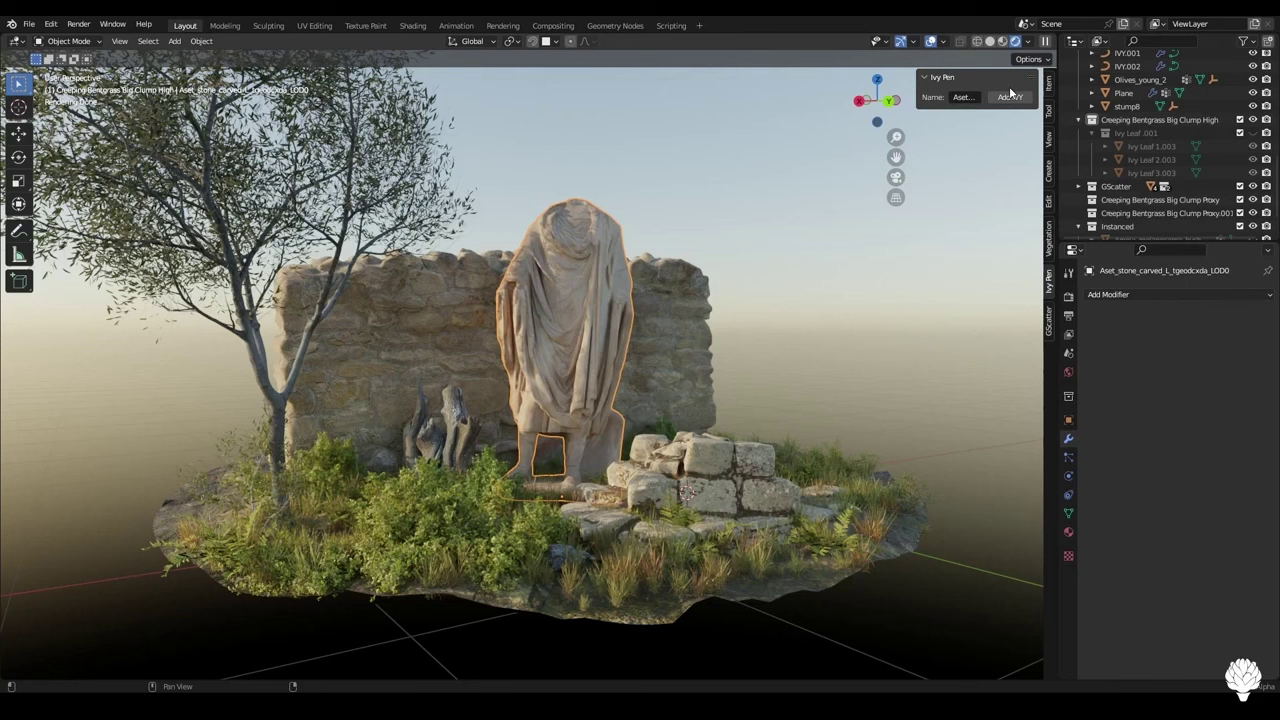
Add an Ivy Pen object to the stone statue and draw ivy curves from its feet up to the head
{"action": "left_click", "coordinate": [1010, 96]}
{"action": "mouse_move", "coordinate": [568, 482]}
{"action": "left_mouse_down"}
{"action": "mouse_move", "coordinate": [583, 451]}
{"action": "mouse_move", "coordinate": [587, 278]}
{"action": "left_mouse_up"}
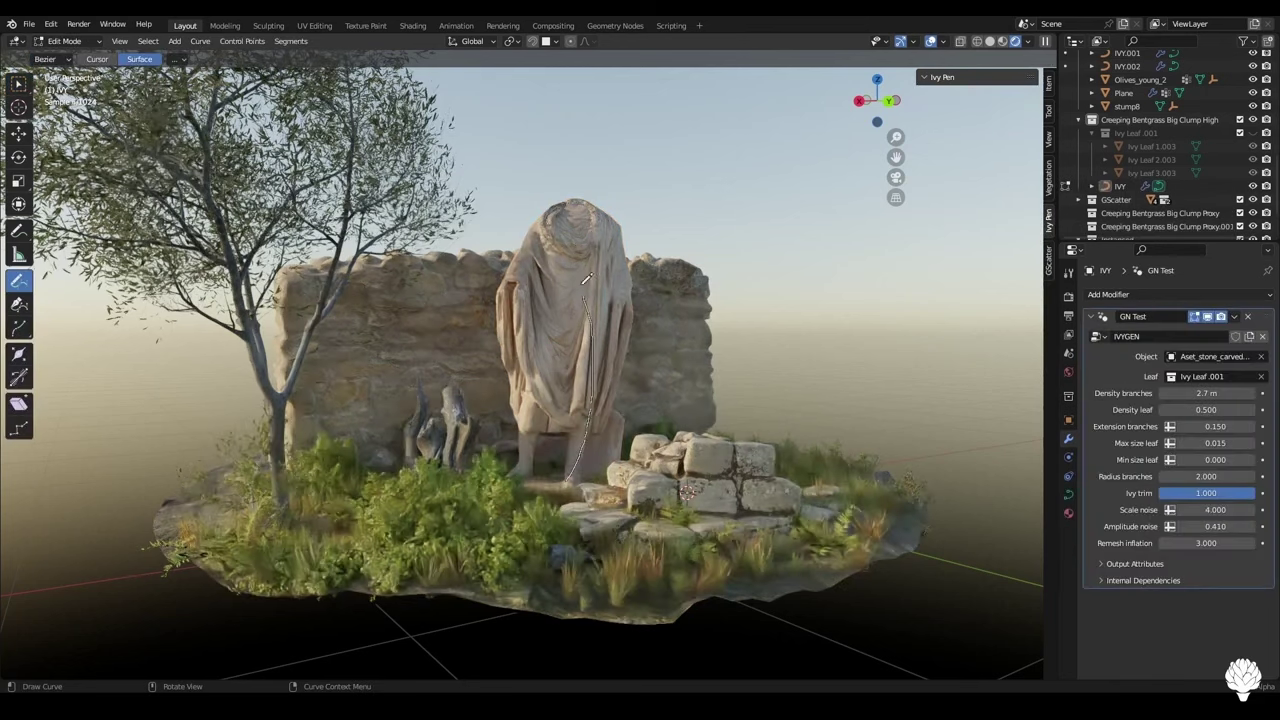
{"action": "left_click_drag", "start_coordinate": [584, 198], "coordinate": [581, 201]}
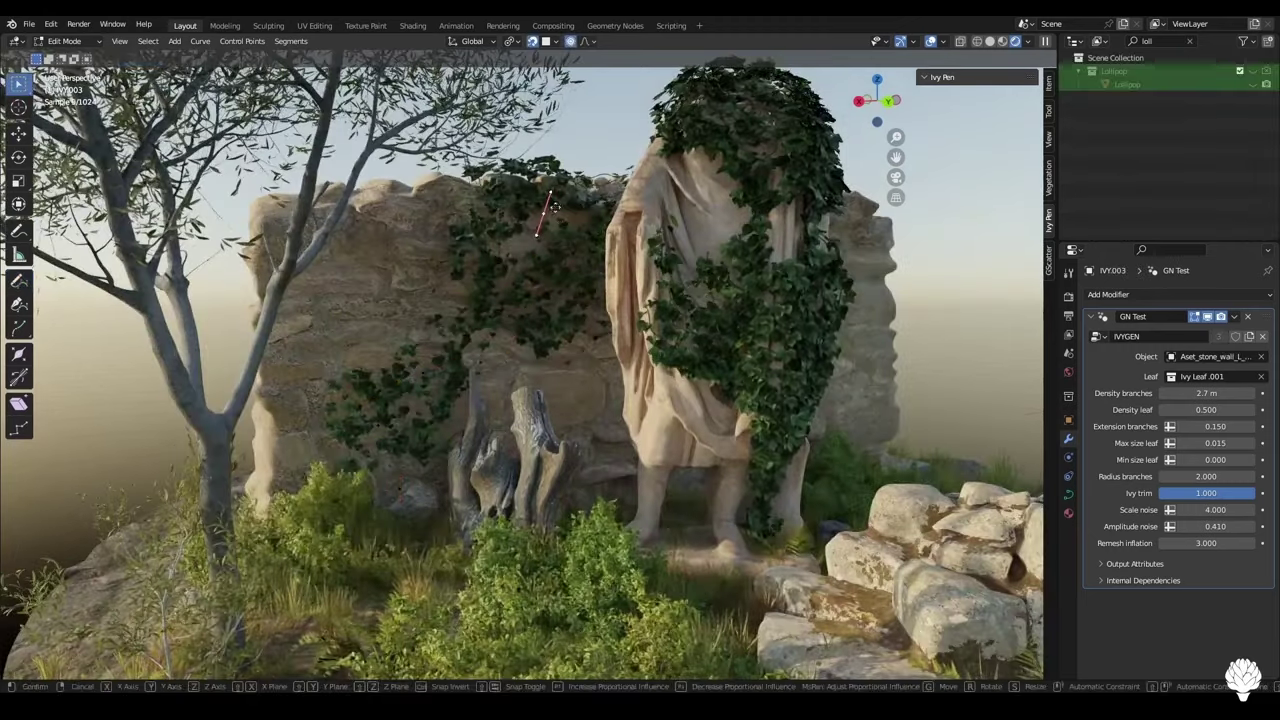
Reposition the ivy curve near the top of the stone wall and set the statue ivy's Density branches to 2.7 m
{"action": "left_click_drag", "start_coordinate": [553, 205], "coordinate": [550, 200]}
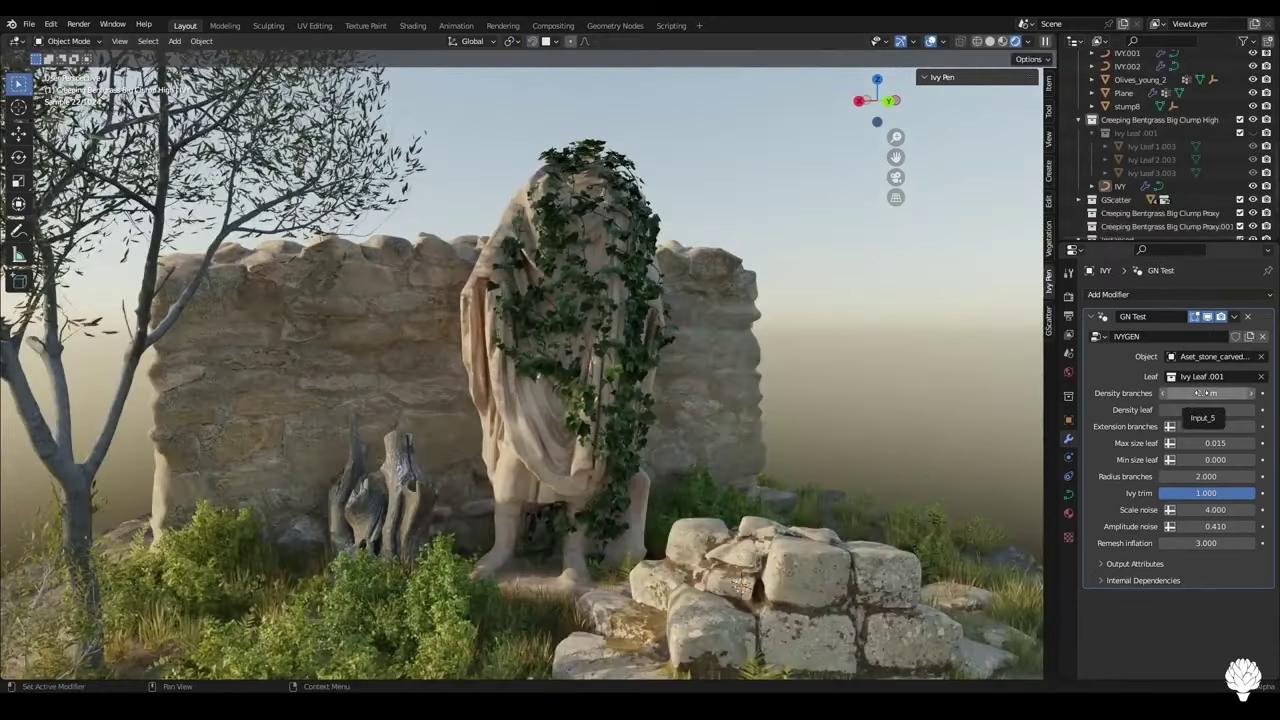
{"action": "key", "text": "Return"}
{"action": "key", "text": "Return"}
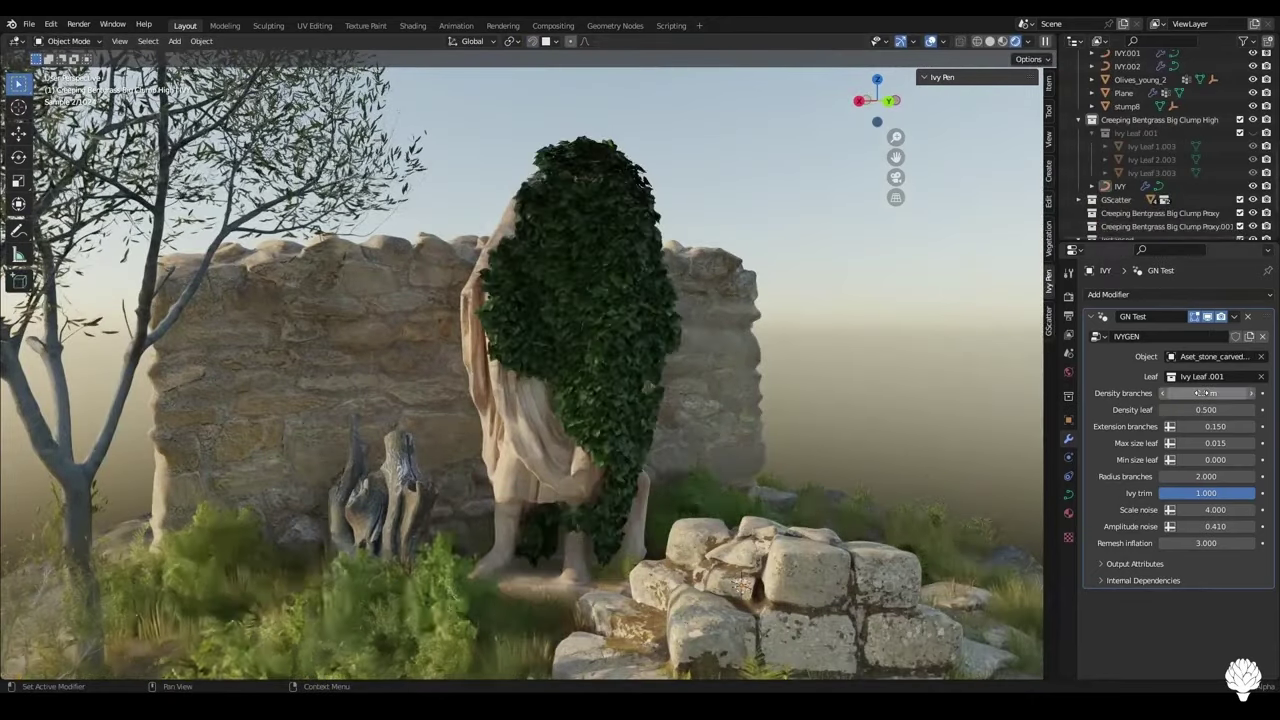
{"action": "type", "text": ".7"}
{"action": "key", "text": "Return"}
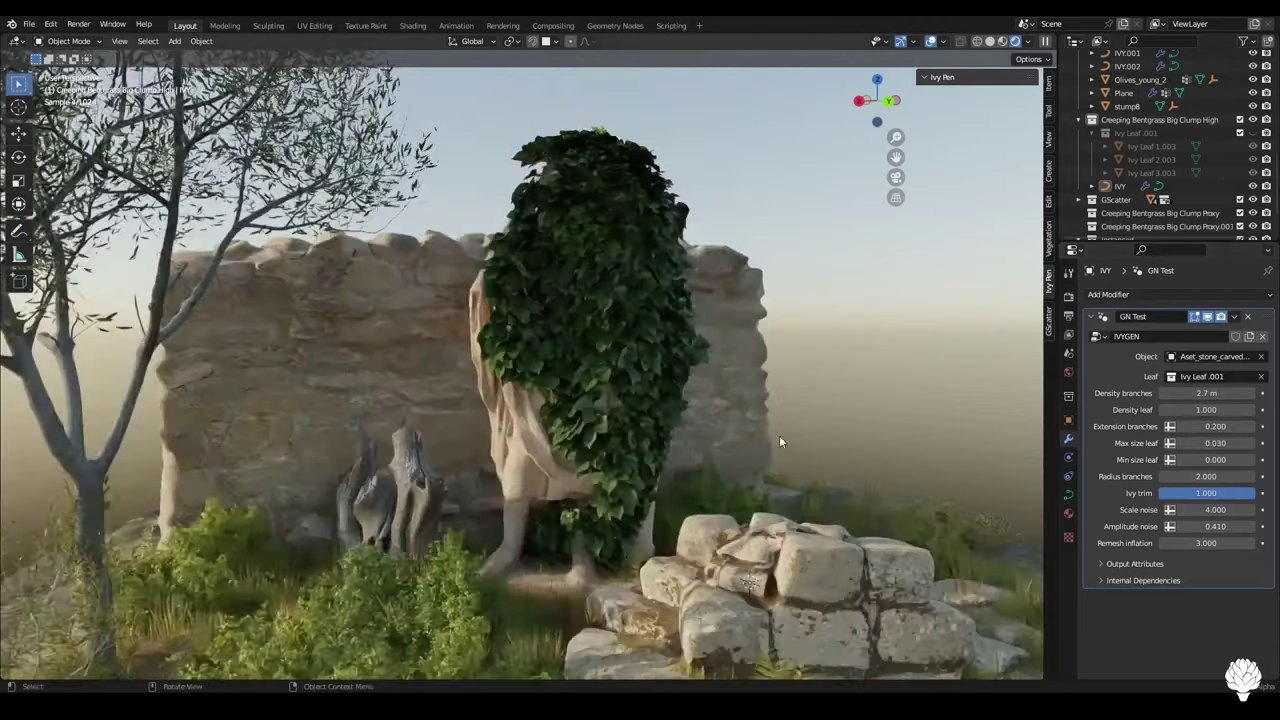
Set the statue ivy's Max size leaf to 0.015 and grow the ivy to an Ivy trim of 1.000
{"action": "left_click", "coordinate": [1214, 445]}
{"action": "type", "text": "0.015"}
{"action": "key", "text": "Return"}
{"action": "double_click", "coordinate": [1195, 477]}
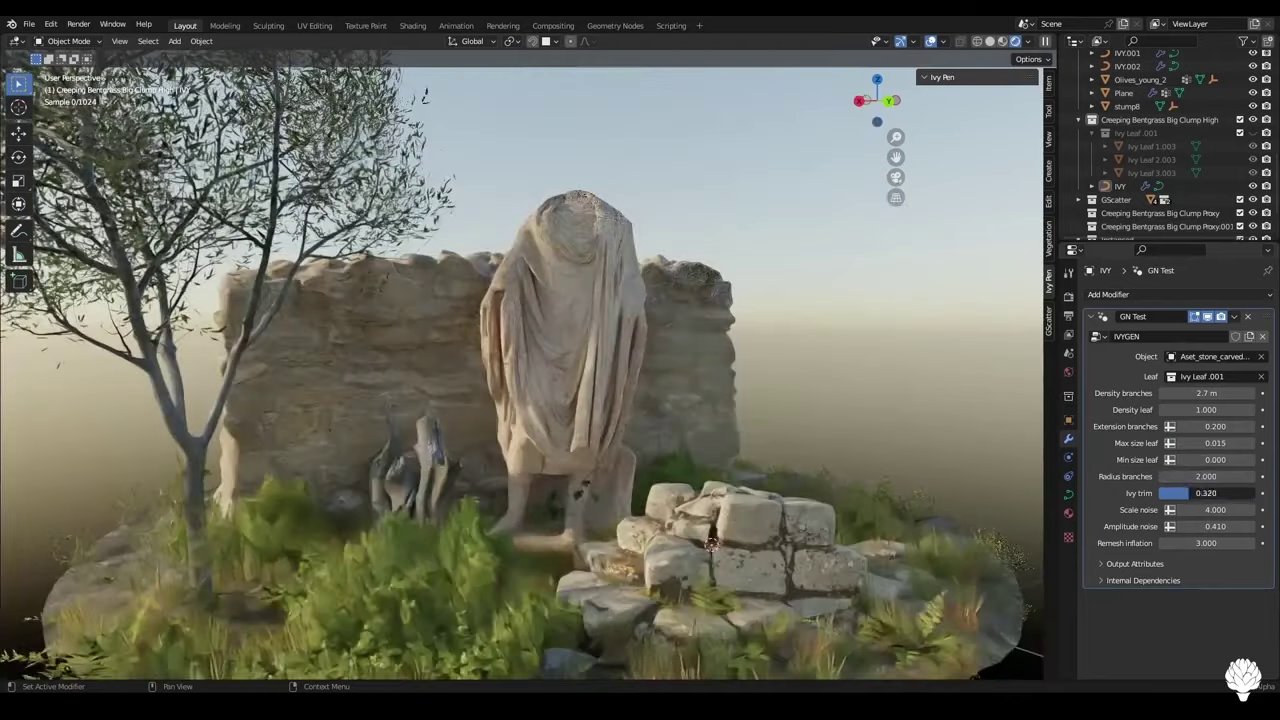
{"action": "left_click_drag", "start_coordinate": [1190, 493], "coordinate": [1258, 495]}
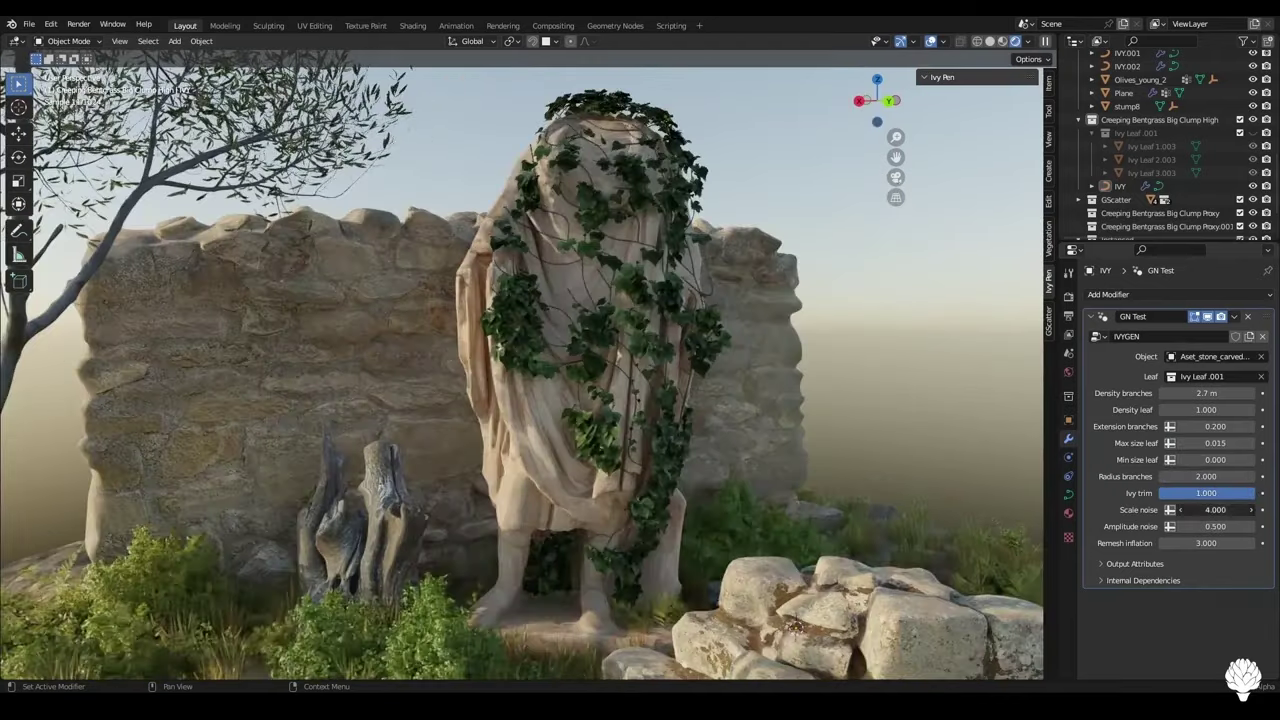
Raise the statue ivy's Scale noise to 6.220 and save the file
{"action": "left_click_drag", "start_coordinate": [1215, 510], "coordinate": [1232, 510]}
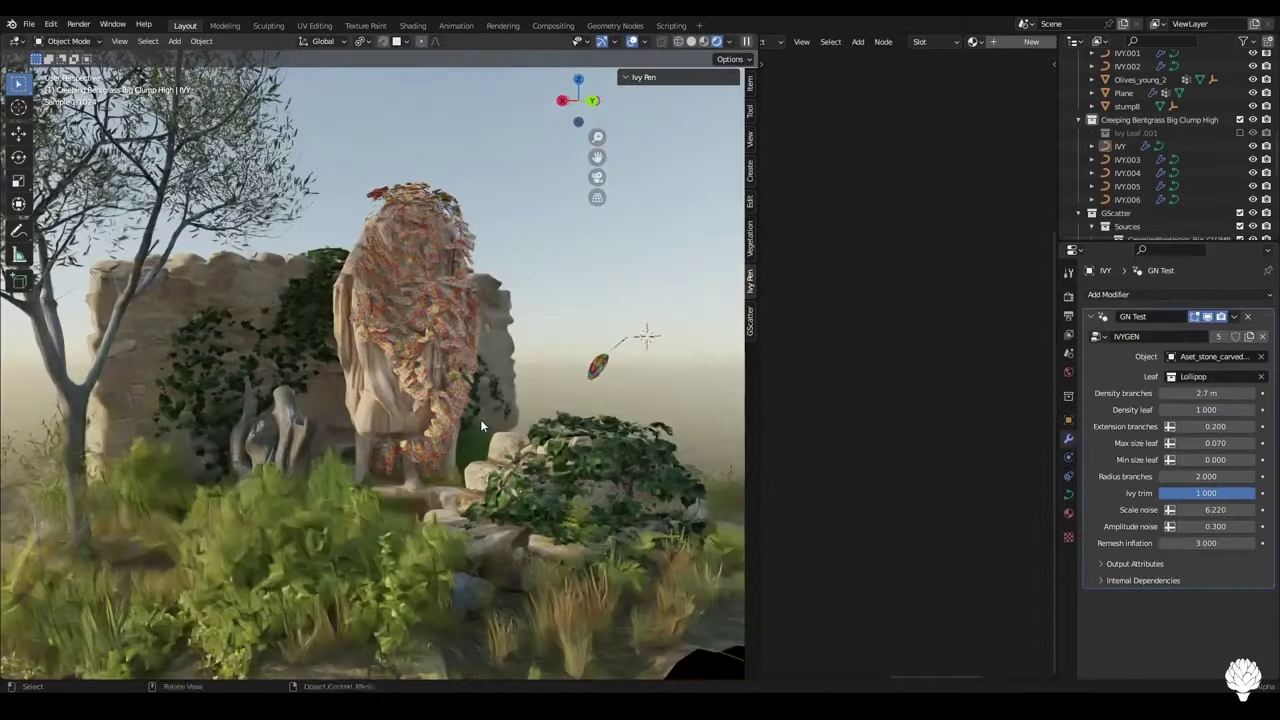
{"action": "key", "text": "ctrl+s"}
{"action": "middle_click_drag", "start_coordinate": [480, 418], "coordinate": [466, 447]}
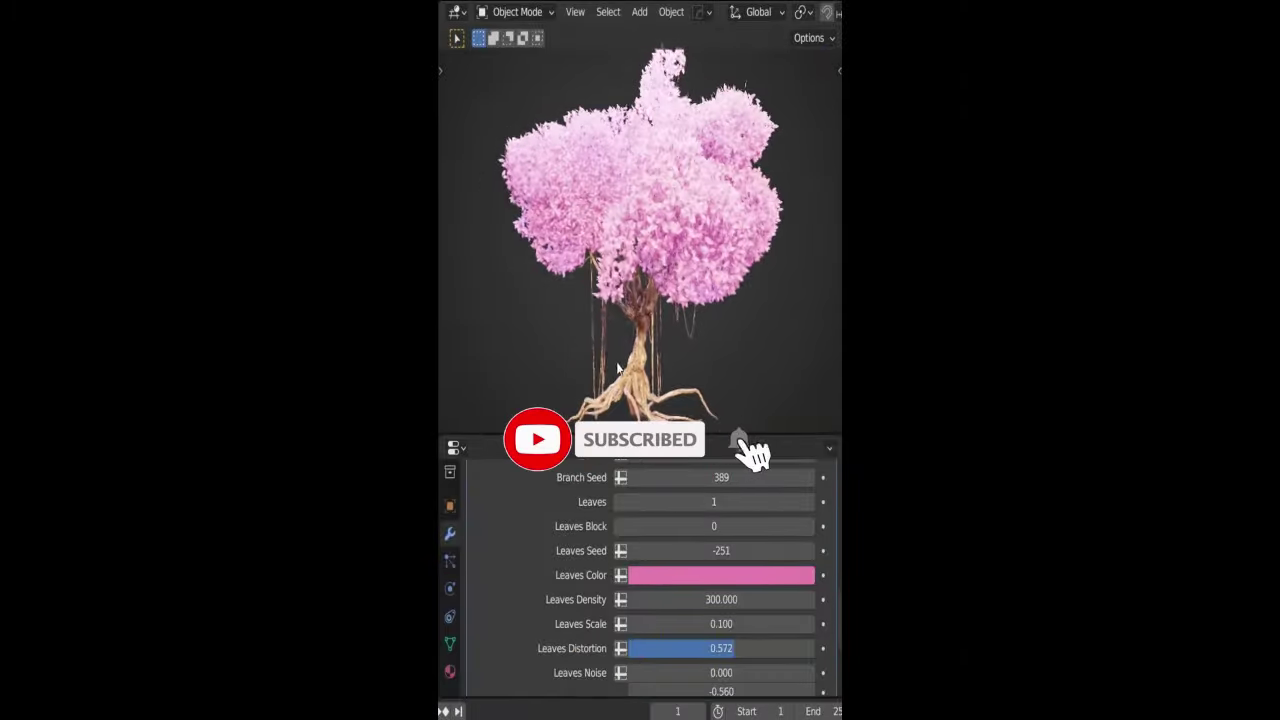
Change the fantasy tree's Leaves Color to a magenta pink
{"action": "left_click", "coordinate": [720, 575]}
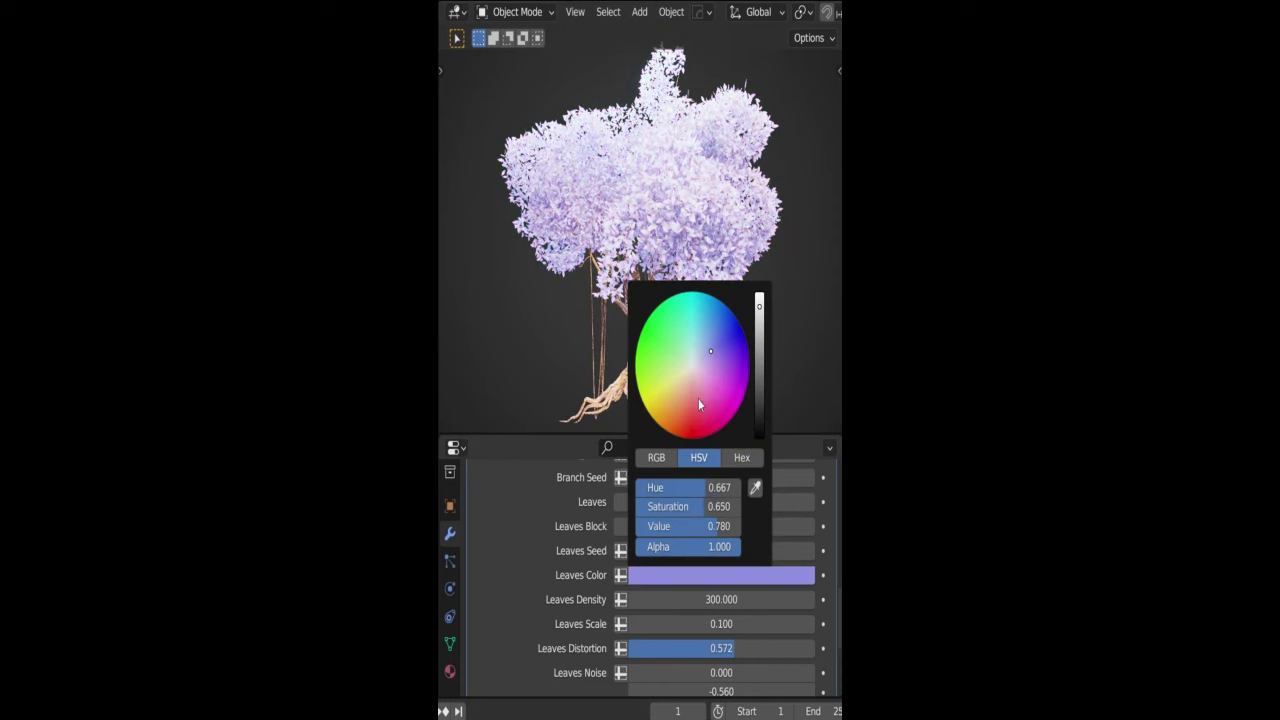
{"action": "left_click_drag", "start_coordinate": [698, 398], "coordinate": [708, 388]}
Set the fantasy tree's Base Count to 11 and its Tree Seed to 114
{"action": "scroll", "coordinate": [686, 528], "scroll_direction": "up", "scroll_amount": 10}
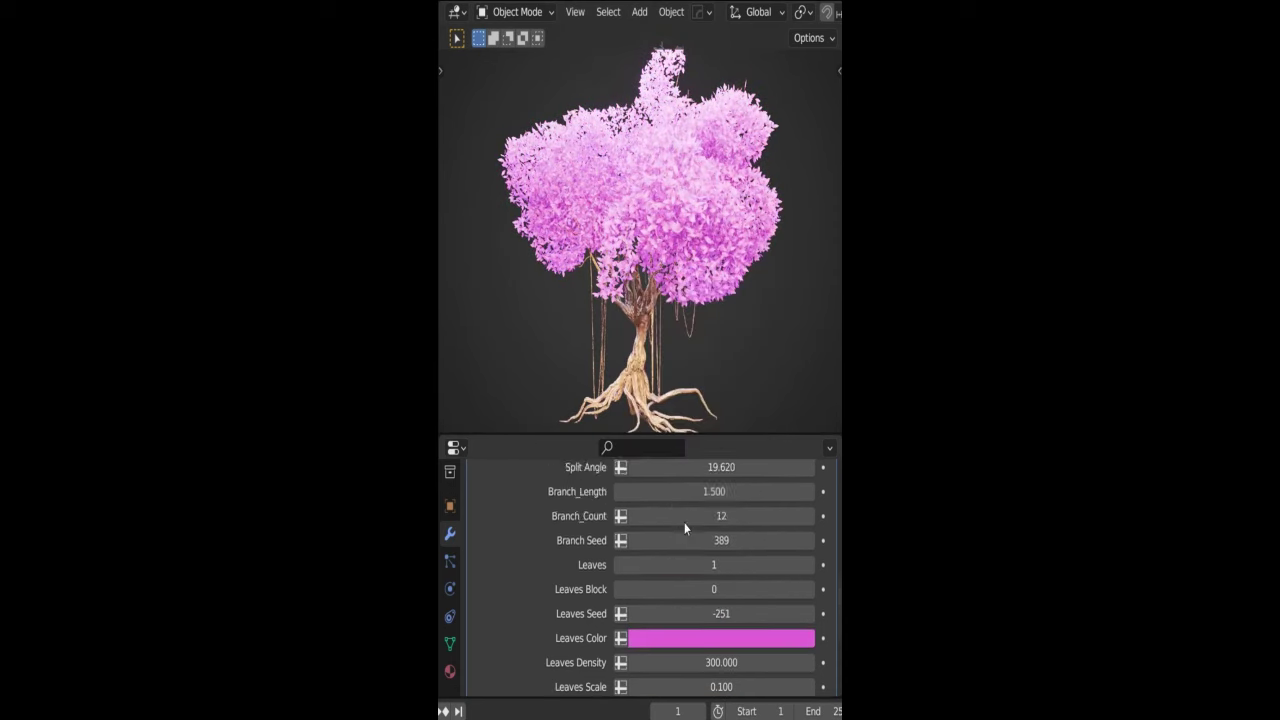
{"action": "left_click", "coordinate": [618, 492]}
{"action": "left_click", "coordinate": [618, 492]}
{"action": "left_click", "coordinate": [618, 492]}
{"action": "left_click", "coordinate": [618, 492]}
{"action": "left_click", "coordinate": [618, 492]}
{"action": "left_click", "coordinate": [618, 492]}
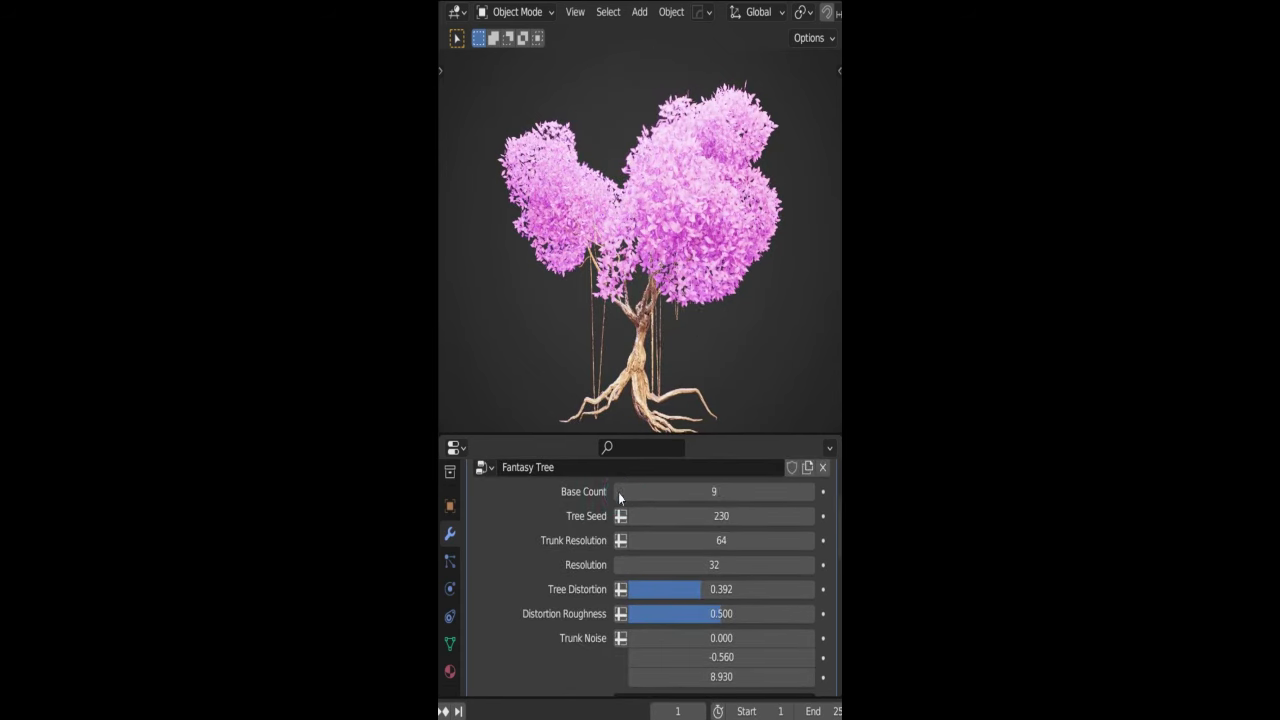
{"action": "left_click", "coordinate": [618, 492]}
{"action": "left_click", "coordinate": [618, 492]}
{"action": "left_click", "coordinate": [618, 492]}
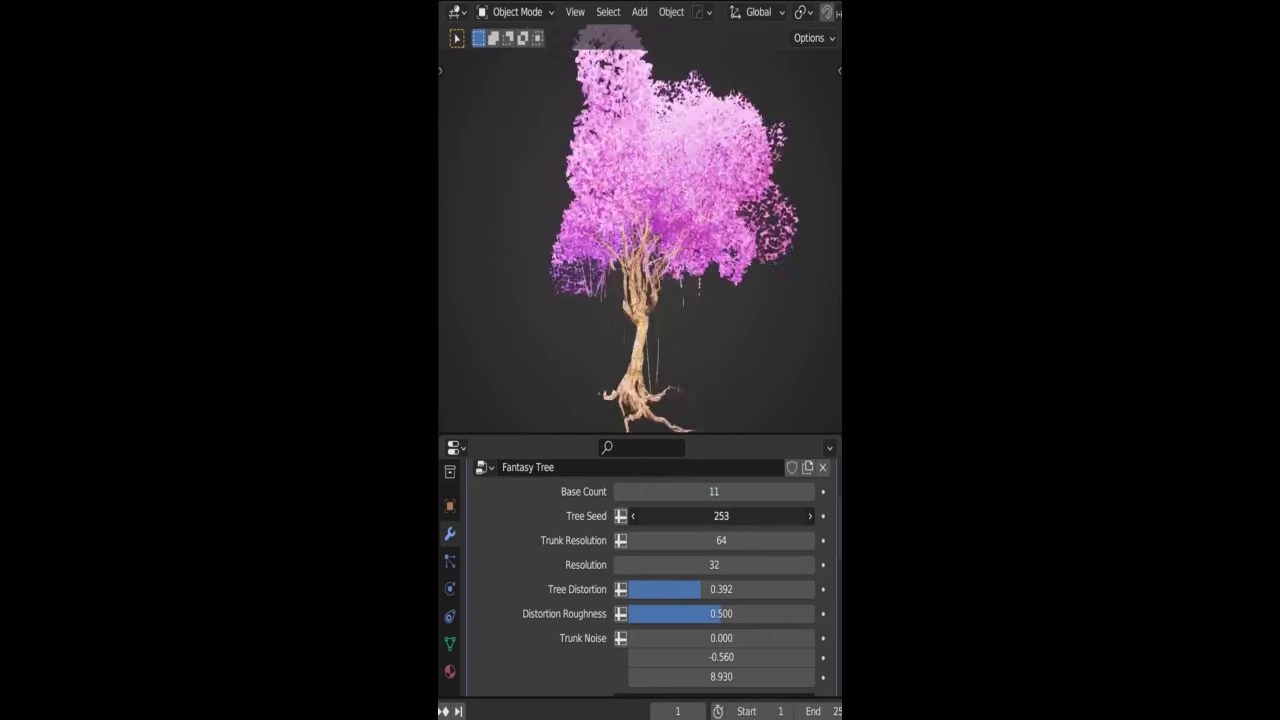
{"action": "left_click_drag", "start_coordinate": [721, 516], "coordinate": [690, 516]}
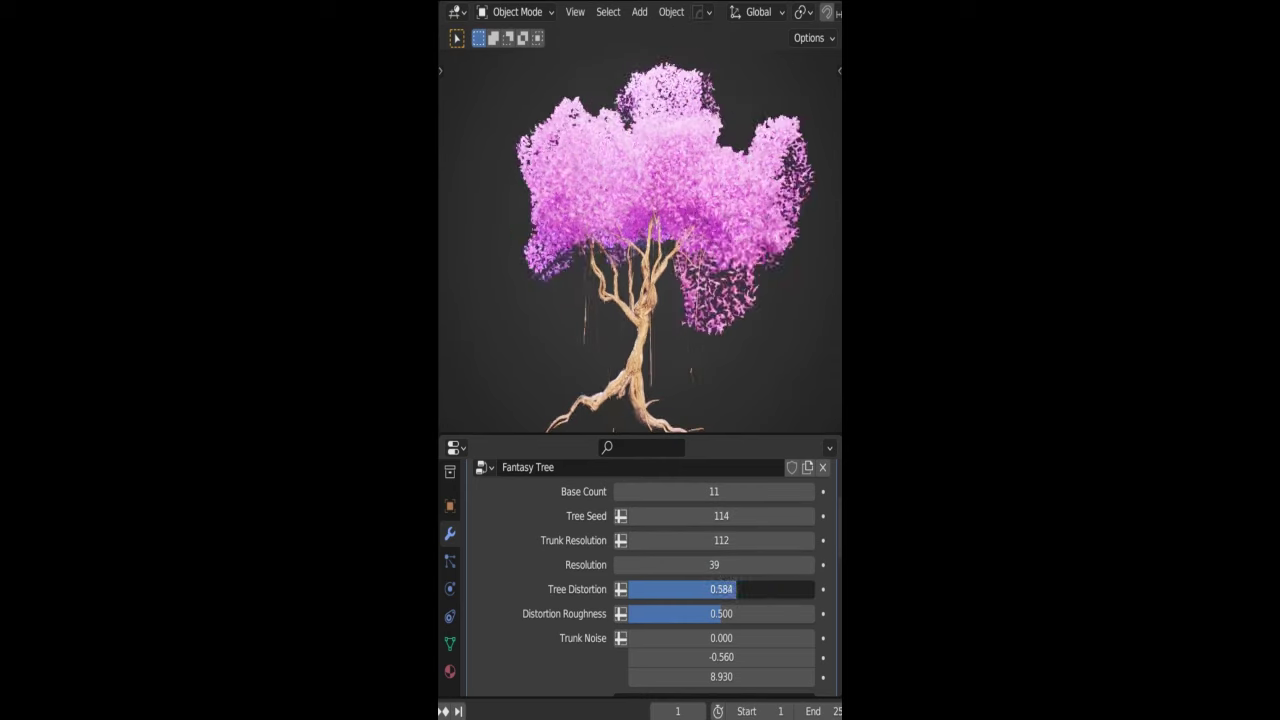
Recolour the fantasy tree's leaves red
{"action": "scroll", "coordinate": [782, 619], "scroll_direction": "down", "scroll_amount": 6}
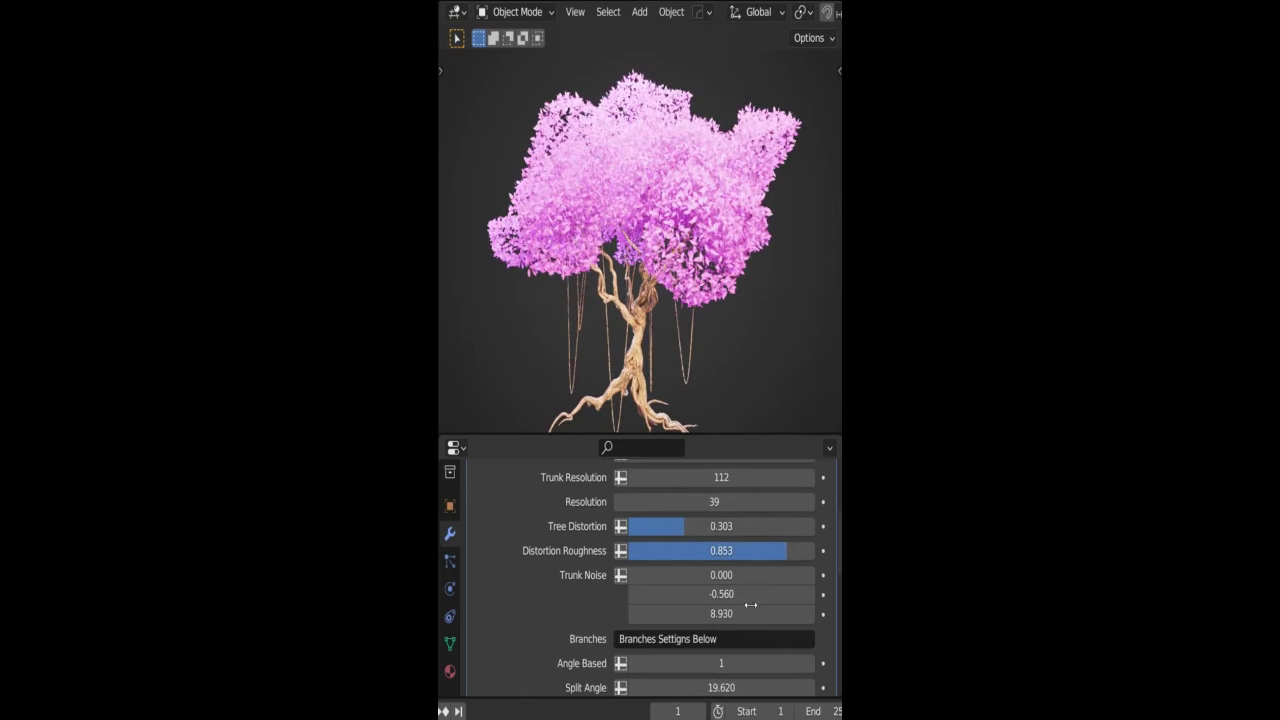
{"action": "left_click", "coordinate": [678, 669]}
{"action": "scroll", "coordinate": [503, 575], "scroll_direction": "up", "scroll_amount": 8}
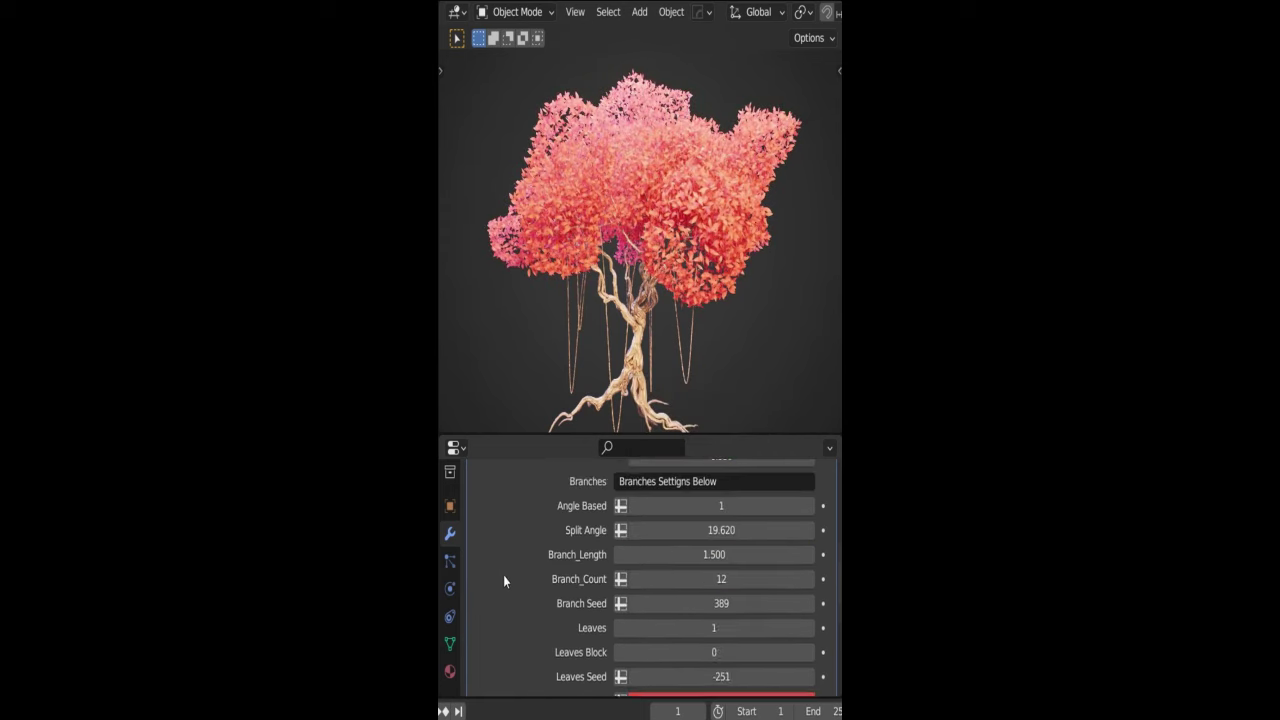
Vary the Tree Seed for new tree shapes, using -400 on the duplicated tree
{"action": "left_click_drag", "start_coordinate": [769, 611], "coordinate": [690, 610]}
{"action": "scroll", "coordinate": [705, 595], "scroll_direction": "up", "scroll_amount": 3}
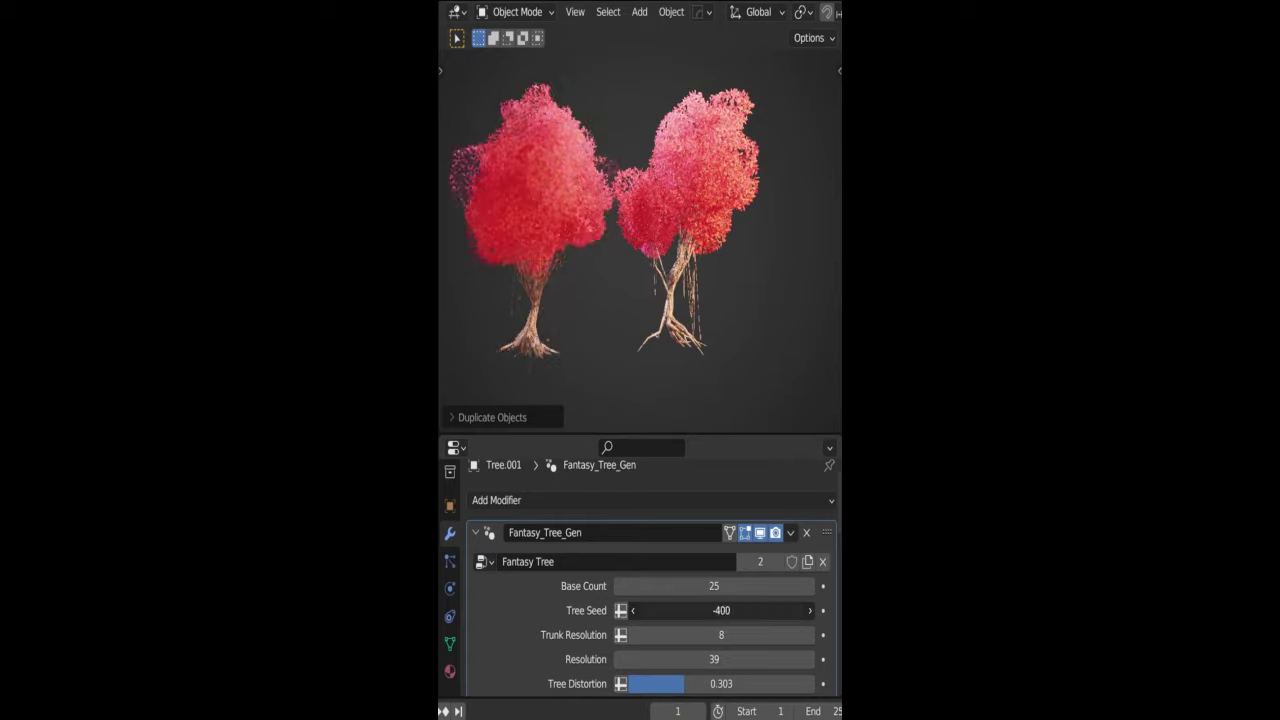
{"action": "scroll", "coordinate": [794, 640], "scroll_direction": "down", "scroll_amount": 6}
{"action": "scroll", "coordinate": [794, 658], "scroll_direction": "up", "scroll_amount": 1}
{"action": "left_click", "coordinate": [794, 665]}
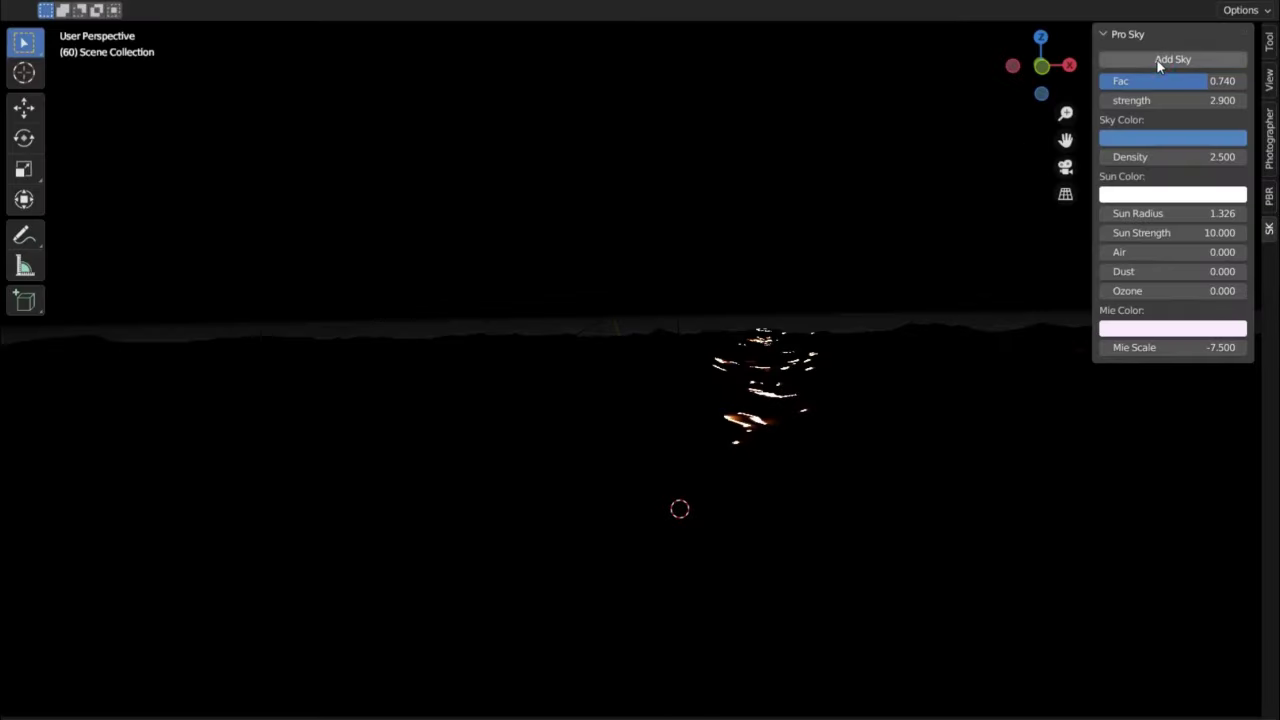
Add a Pro Sky to the ocean scene with a Fac of 0.838 and a strength of 3.800
{"action": "left_click", "coordinate": [1157, 60]}
{"action": "left_click_drag", "start_coordinate": [1185, 81], "coordinate": [810, 274]}
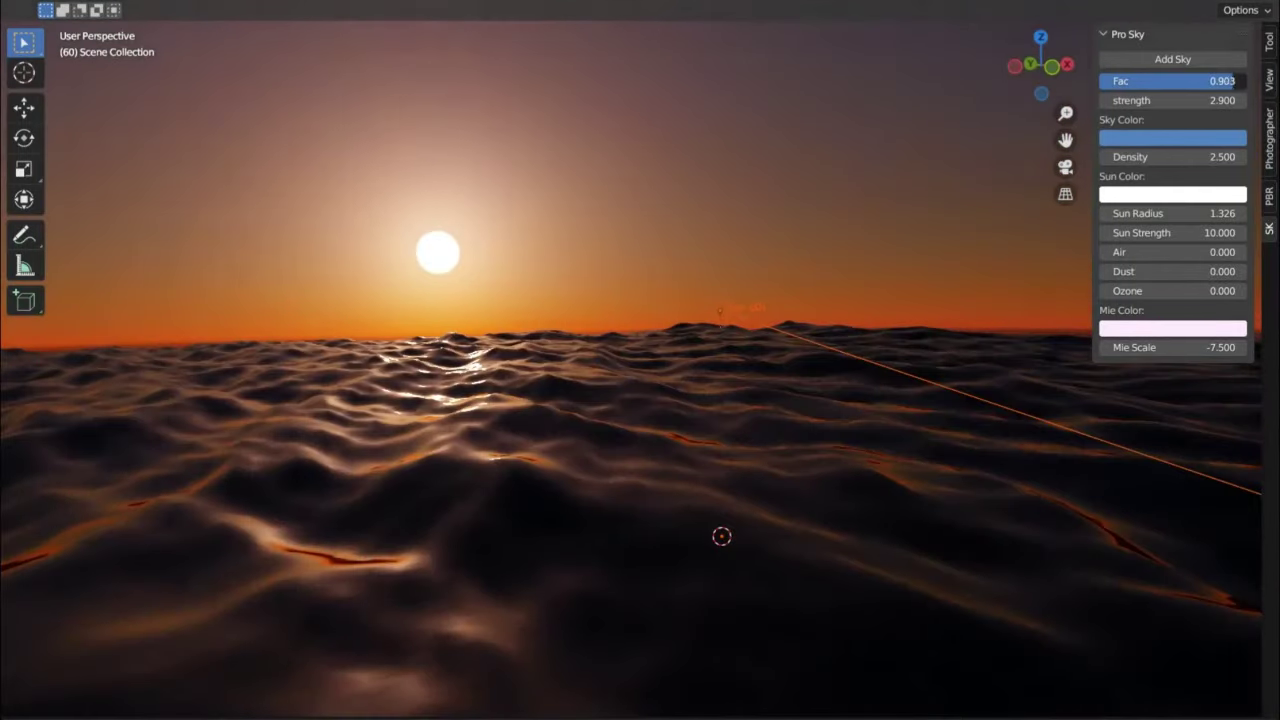
{"action": "mouse_move", "coordinate": [1222, 81]}
{"action": "left_mouse_down"}
{"action": "mouse_move", "coordinate": [1240, 100]}
{"action": "mouse_move", "coordinate": [741, 245]}
{"action": "mouse_move", "coordinate": [1208, 115]}
{"action": "mouse_move", "coordinate": [1100, 113]}
{"action": "mouse_move", "coordinate": [1240, 100]}
{"action": "mouse_move", "coordinate": [1215, 100]}
{"action": "left_mouse_up"}
{"action": "left_click", "coordinate": [1104, 100]}
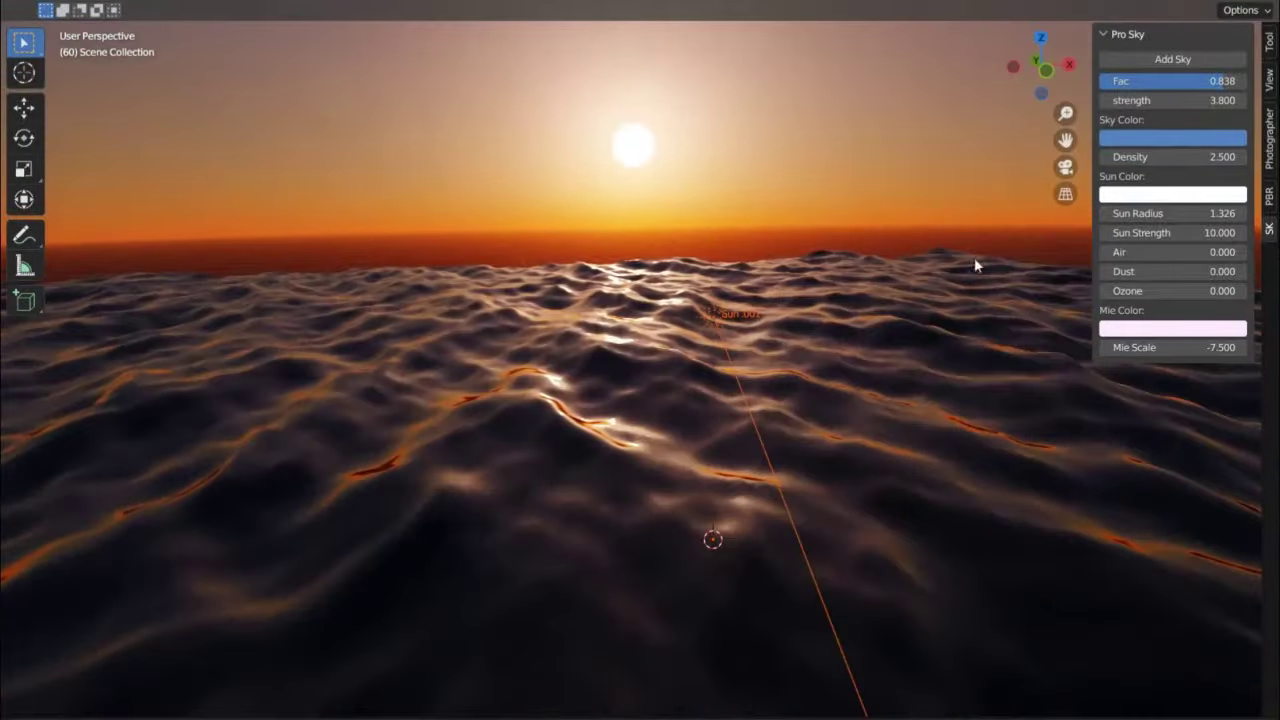
Set the Pro Sky's Sun Color to orange and enlarge the Sun Radius to 2.826
{"action": "left_click", "coordinate": [1152, 196]}
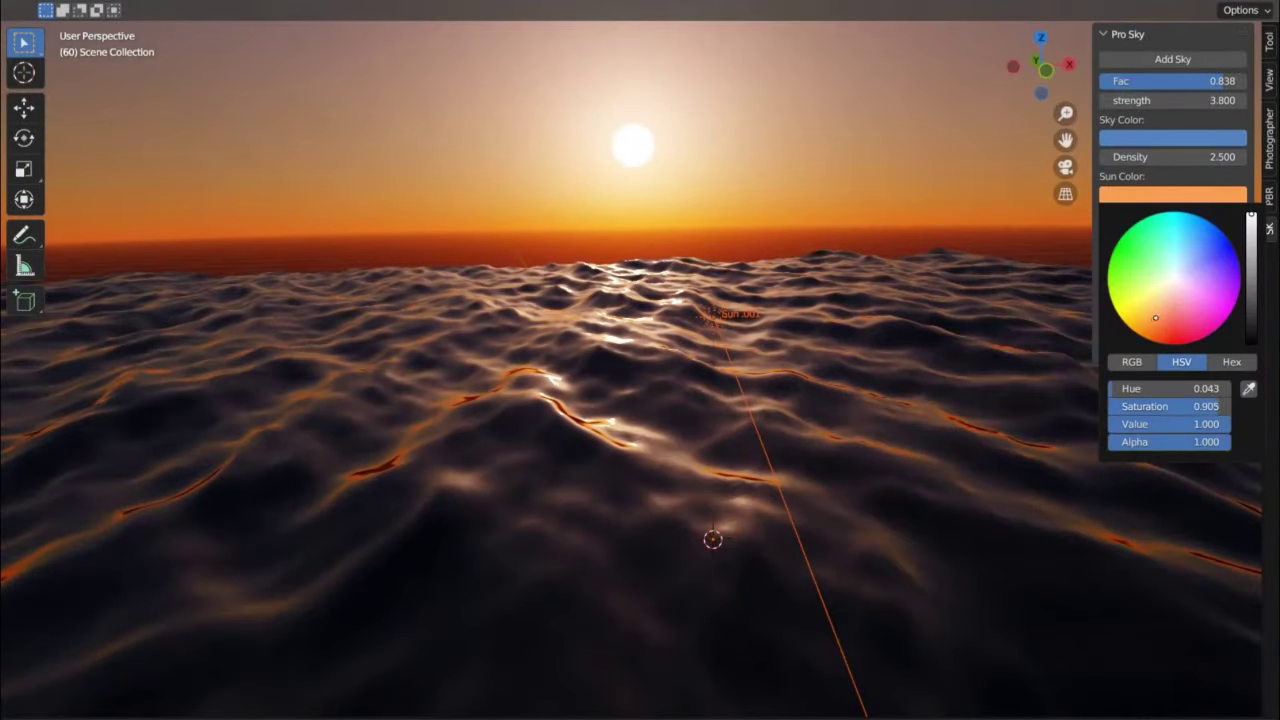
{"action": "middle_click_drag", "start_coordinate": [694, 234], "coordinate": [1136, 302]}
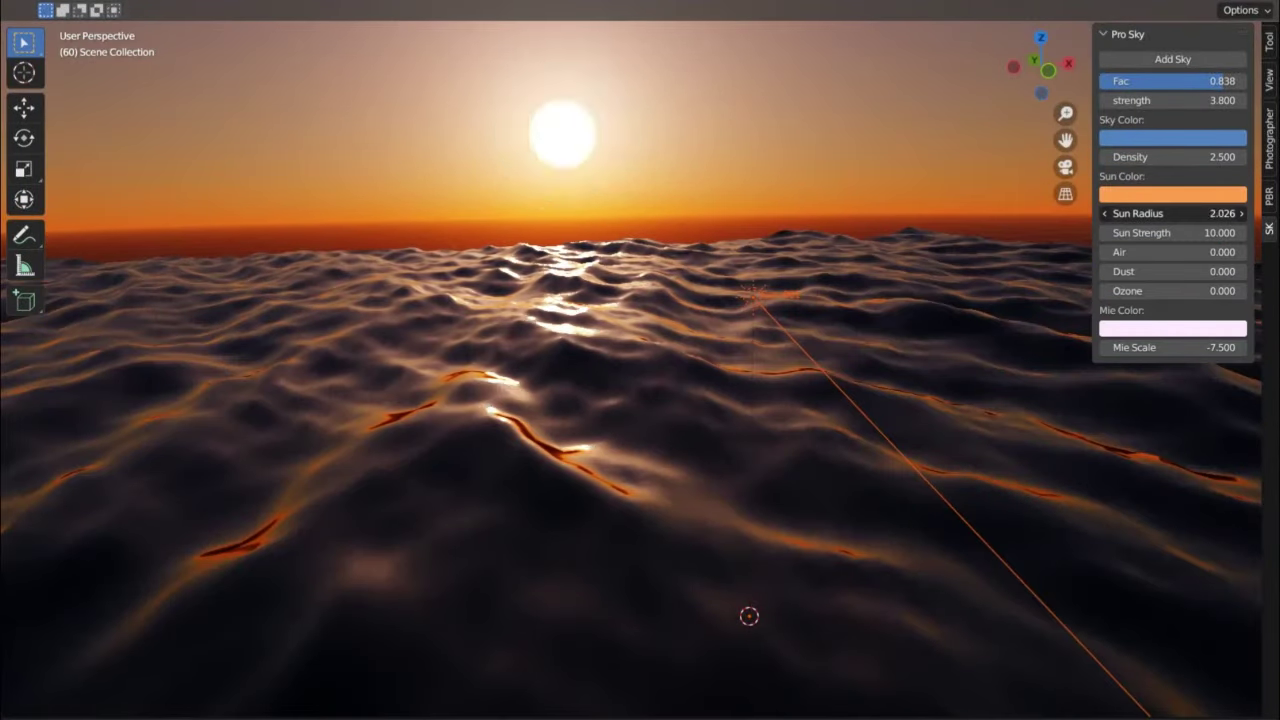
{"action": "mouse_move", "coordinate": [1173, 213]}
{"action": "left_mouse_down"}
{"action": "mouse_move", "coordinate": [1225, 213]}
{"action": "mouse_move", "coordinate": [1150, 213]}
{"action": "left_mouse_up"}
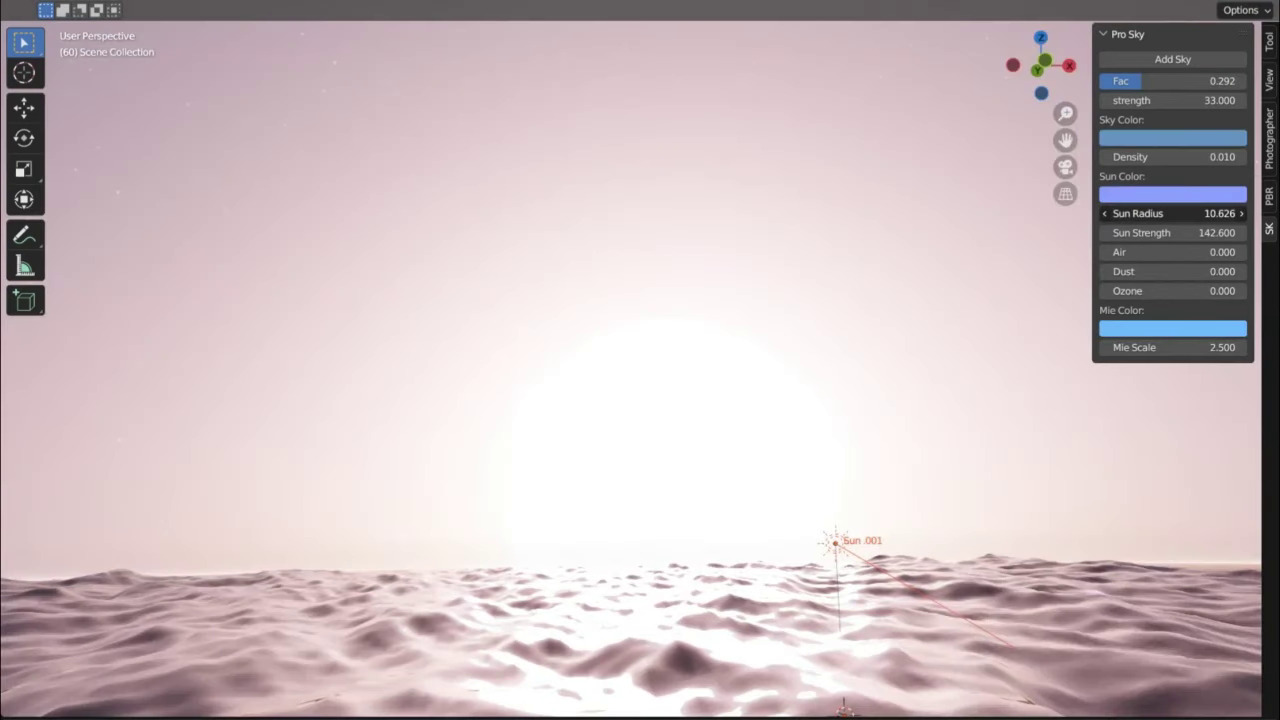
Enlarge the Sun Radius to 12.326 and compare sky Density values of 206.210 and 10.010
{"action": "mouse_move", "coordinate": [1173, 213]}
{"action": "left_mouse_down"}
{"action": "mouse_move", "coordinate": [1262, 213]}
{"action": "mouse_move", "coordinate": [1180, 213]}
{"action": "left_mouse_up"}
{"action": "left_click_drag", "start_coordinate": [1173, 157], "coordinate": [1250, 157]}
{"action": "middle_click_drag", "start_coordinate": [660, 260], "coordinate": [1140, 388]}
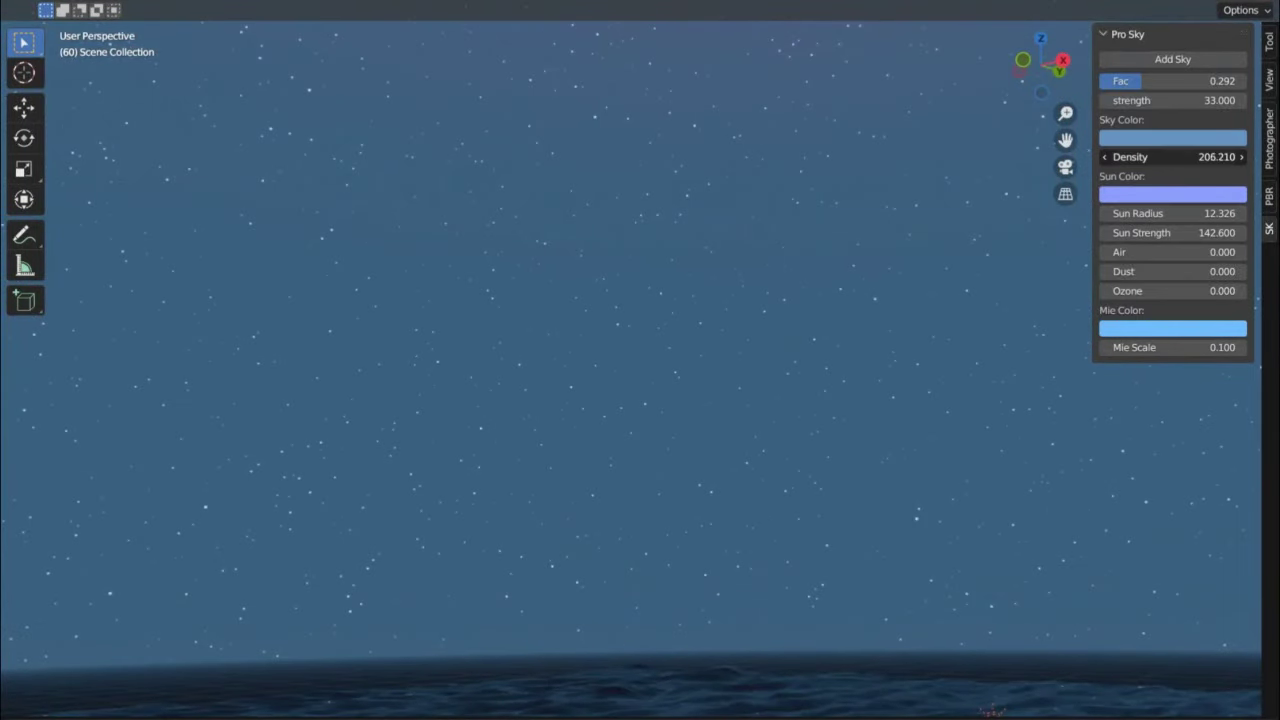
{"action": "left_click_drag", "start_coordinate": [1200, 157], "coordinate": [1125, 157]}
{"action": "middle_click_drag", "start_coordinate": [900, 280], "coordinate": [288, 256]}
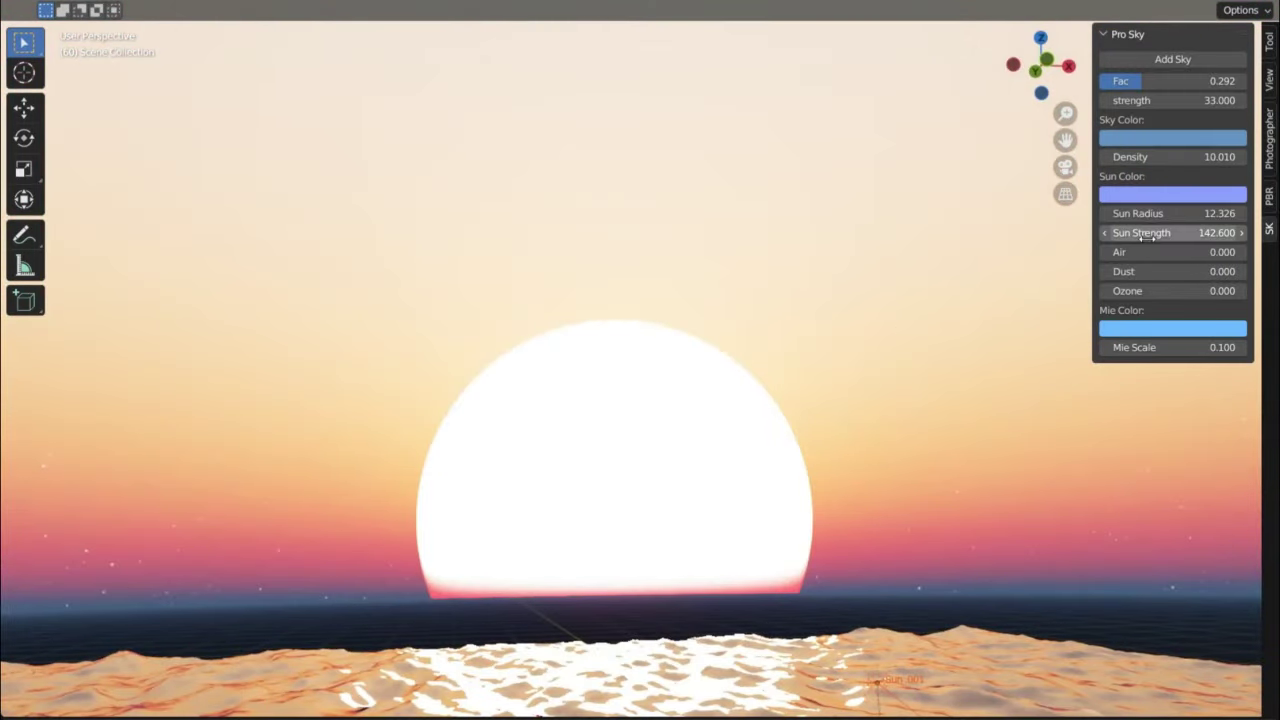
Darken the sky to night with a strength of 1.100 and a Density of 207.410
{"action": "left_click_drag", "start_coordinate": [1175, 100], "coordinate": [1120, 100]}
{"action": "left_click_drag", "start_coordinate": [1190, 157], "coordinate": [1240, 157]}
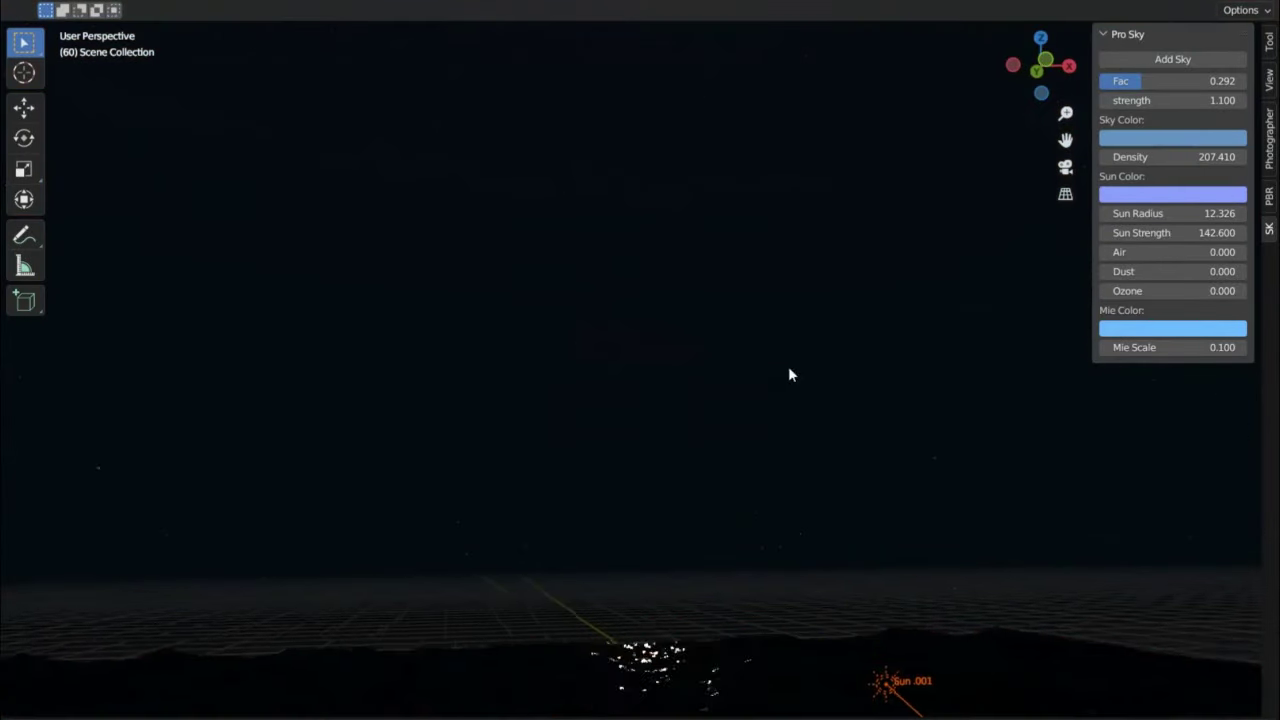
{"action": "middle_click_drag", "start_coordinate": [906, 371], "coordinate": [1267, 382]}
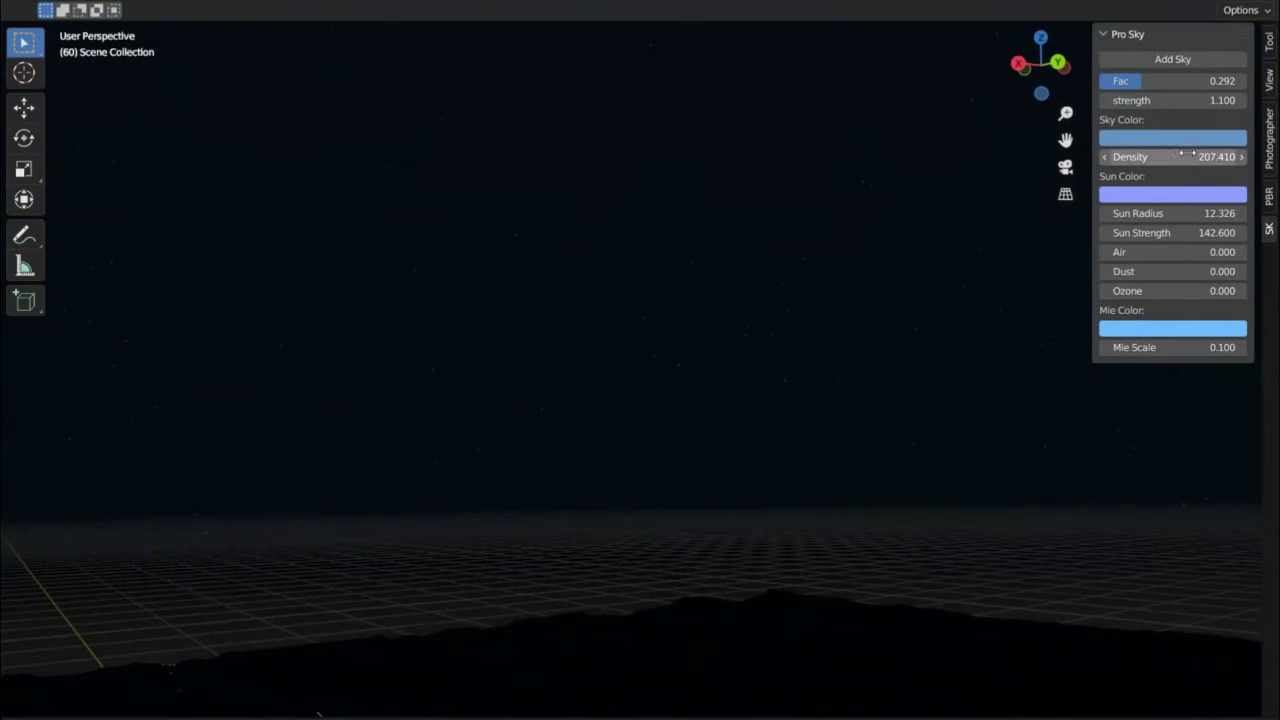
Brighten the starry night sky by raising its strength to 81.200
{"action": "left_click_drag", "start_coordinate": [1175, 100], "coordinate": [1230, 100]}
{"action": "middle_click_drag", "start_coordinate": [820, 250], "coordinate": [620, 335]}
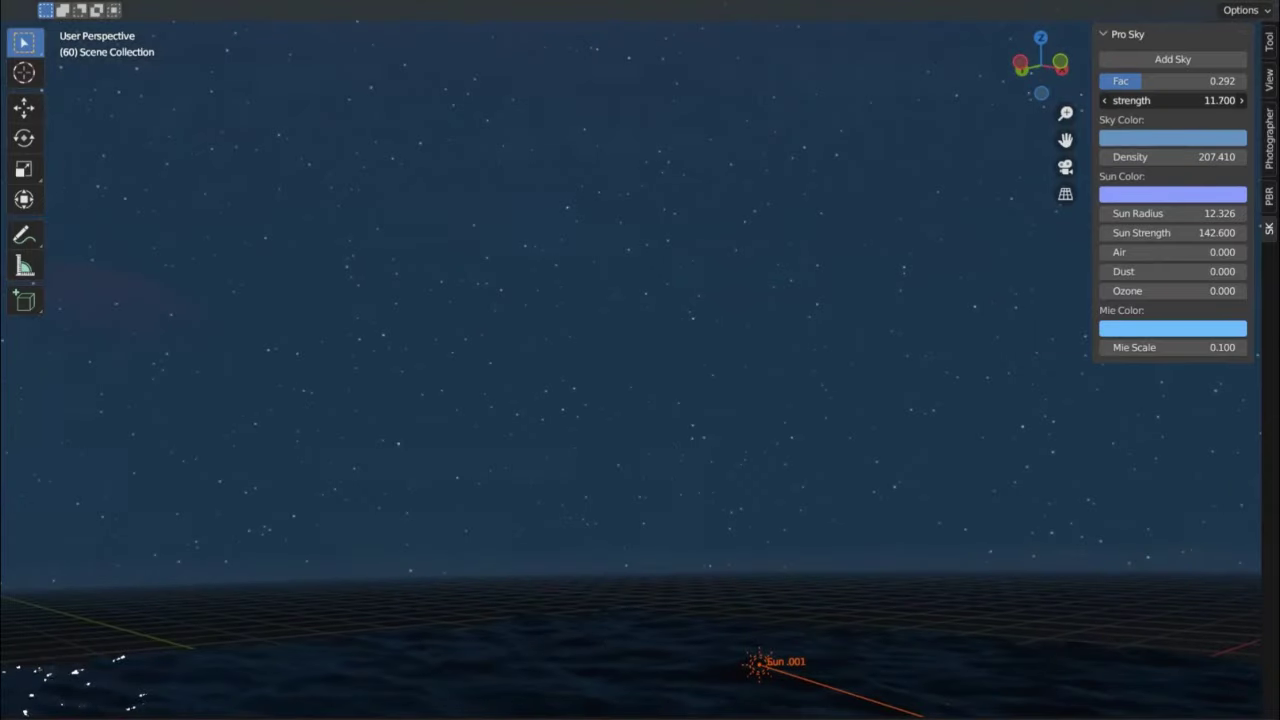
{"action": "left_click_drag", "start_coordinate": [1180, 100], "coordinate": [1205, 100]}
{"action": "middle_click_drag", "start_coordinate": [380, 480], "coordinate": [409, 506]}
Lower the sky's Fac to 0.162 and its Density to 0.010
{"action": "left_click_drag", "start_coordinate": [1205, 100], "coordinate": [1124, 81]}
{"action": "left_click_drag", "start_coordinate": [1175, 157], "coordinate": [1110, 157]}
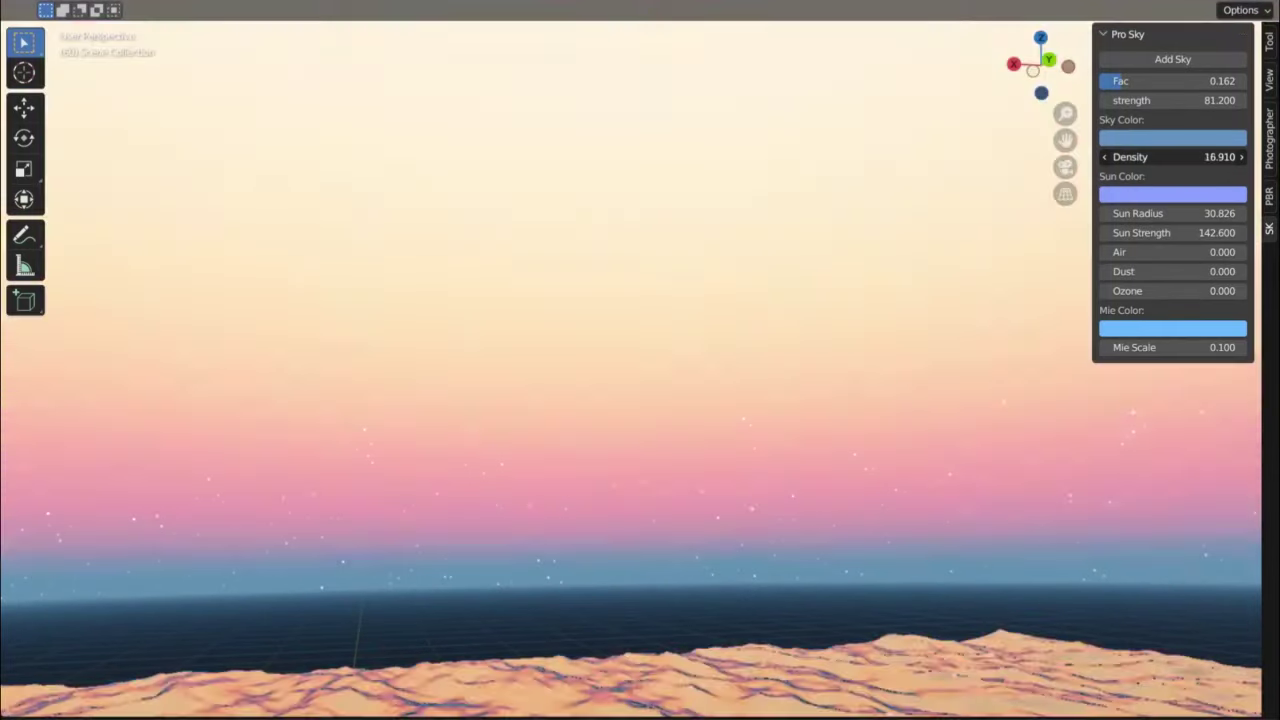
{"action": "middle_click_drag", "start_coordinate": [640, 400], "coordinate": [1069, 334]}
Reduce the Sun Radius to 8.526 and raise the sky's Fac to 0.865
{"action": "left_click_drag", "start_coordinate": [1175, 213], "coordinate": [1140, 213]}
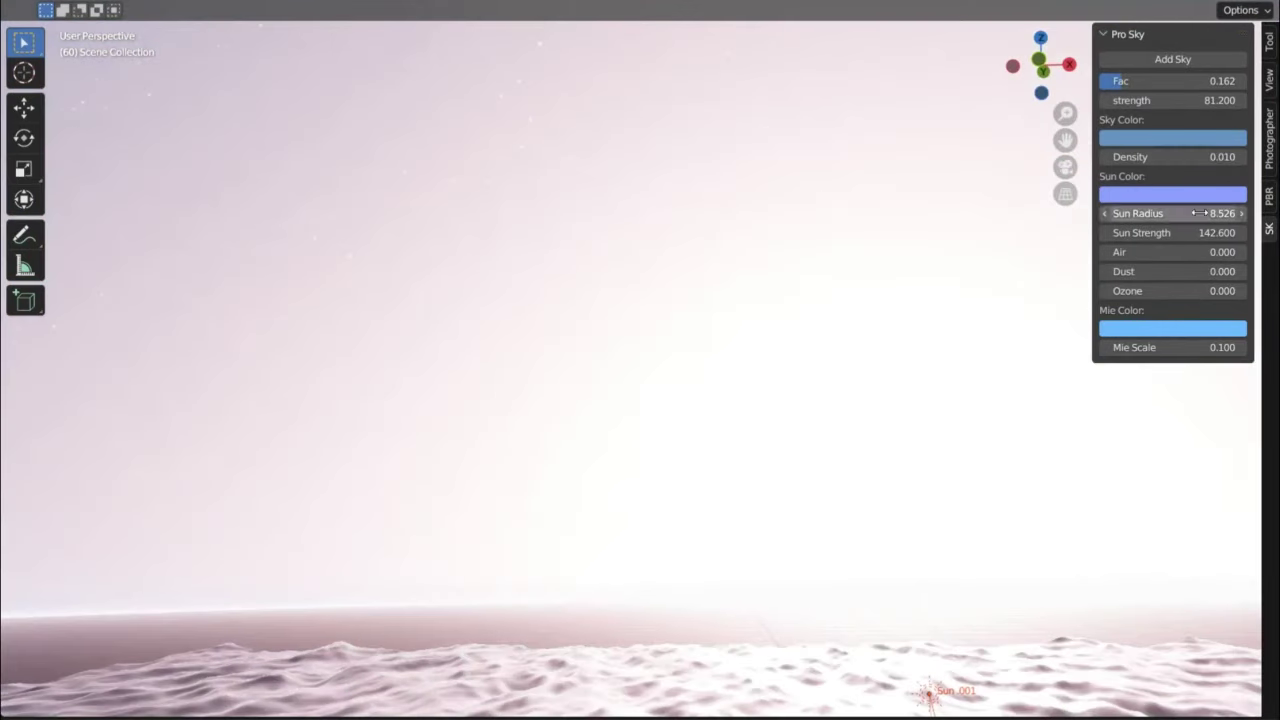
{"action": "left_click_drag", "start_coordinate": [1160, 81], "coordinate": [1215, 81]}
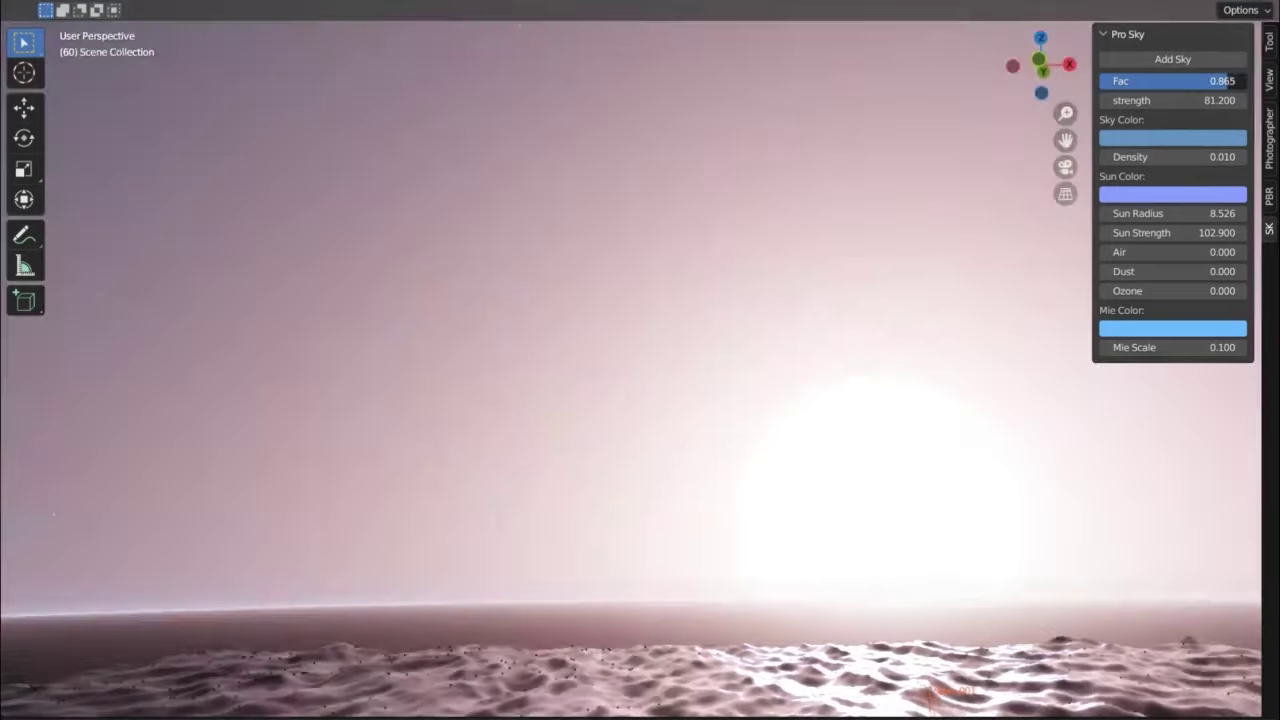
{"action": "middle_click_drag", "start_coordinate": [640, 400], "coordinate": [909, 360]}
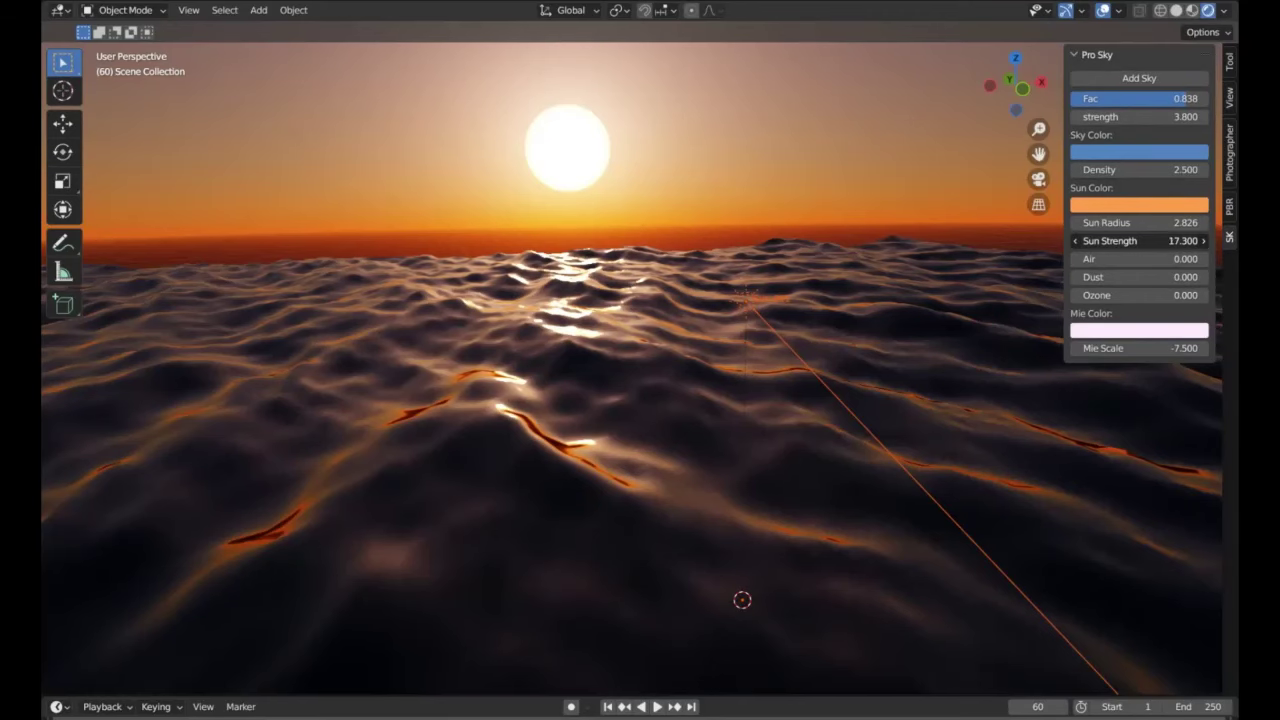
Raise the sunset sky's Sun Strength to 111.800 and adjust its Mie settings
{"action": "mouse_move", "coordinate": [1121, 263]}
{"action": "left_mouse_down"}
{"action": "mouse_move", "coordinate": [1178, 263]}
{"action": "mouse_move", "coordinate": [1085, 277]}
{"action": "mouse_move", "coordinate": [1140, 272]}
{"action": "mouse_move", "coordinate": [1125, 272]}
{"action": "left_mouse_up"}
{"action": "left_click", "coordinate": [1139, 330]}
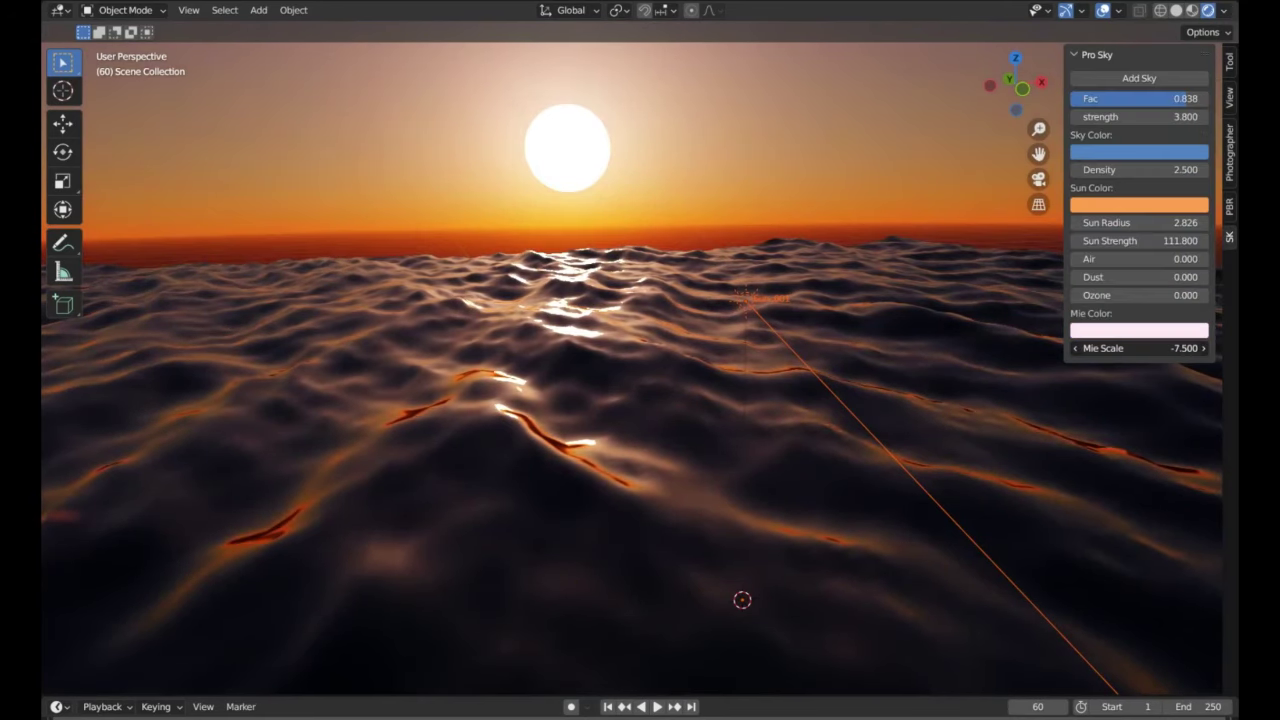
{"action": "mouse_move", "coordinate": [1140, 348]}
{"action": "left_mouse_down"}
{"action": "mouse_move", "coordinate": [1085, 348]}
{"action": "mouse_move", "coordinate": [1125, 348]}
{"action": "left_mouse_up"}
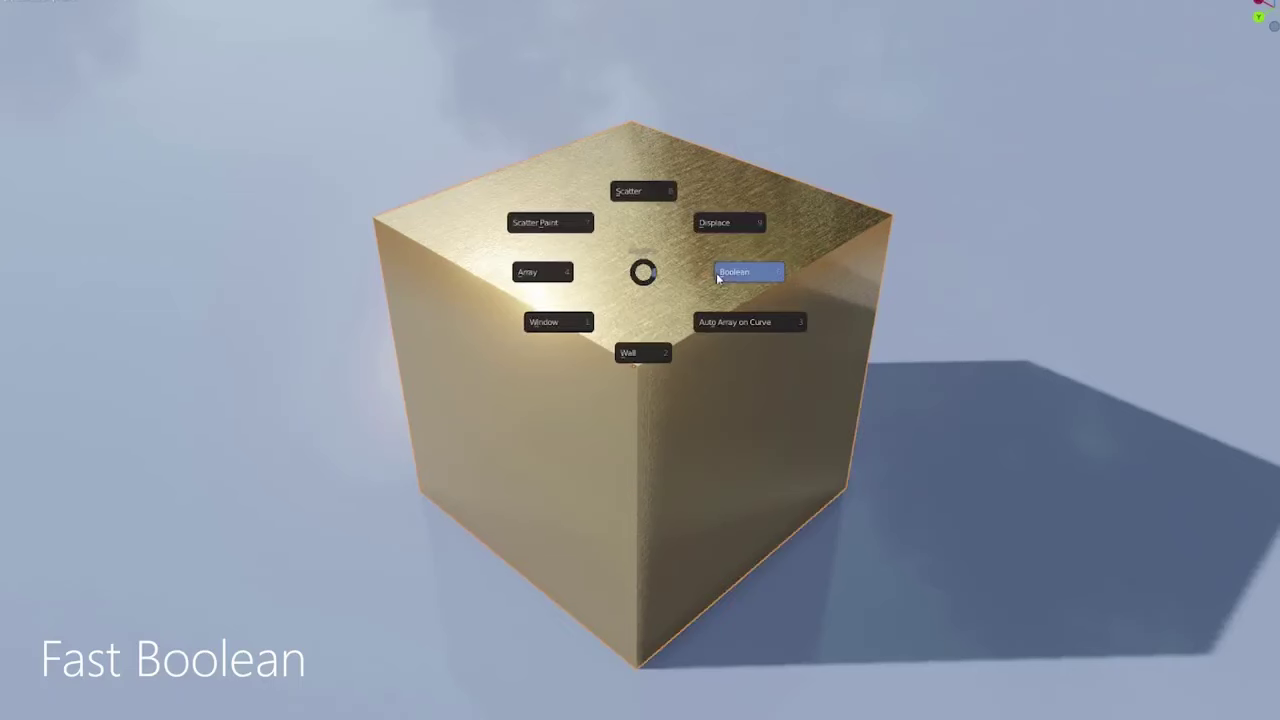
Start the fast Boolean tool on the gold cube
{"action": "left_click", "coordinate": [735, 272]}
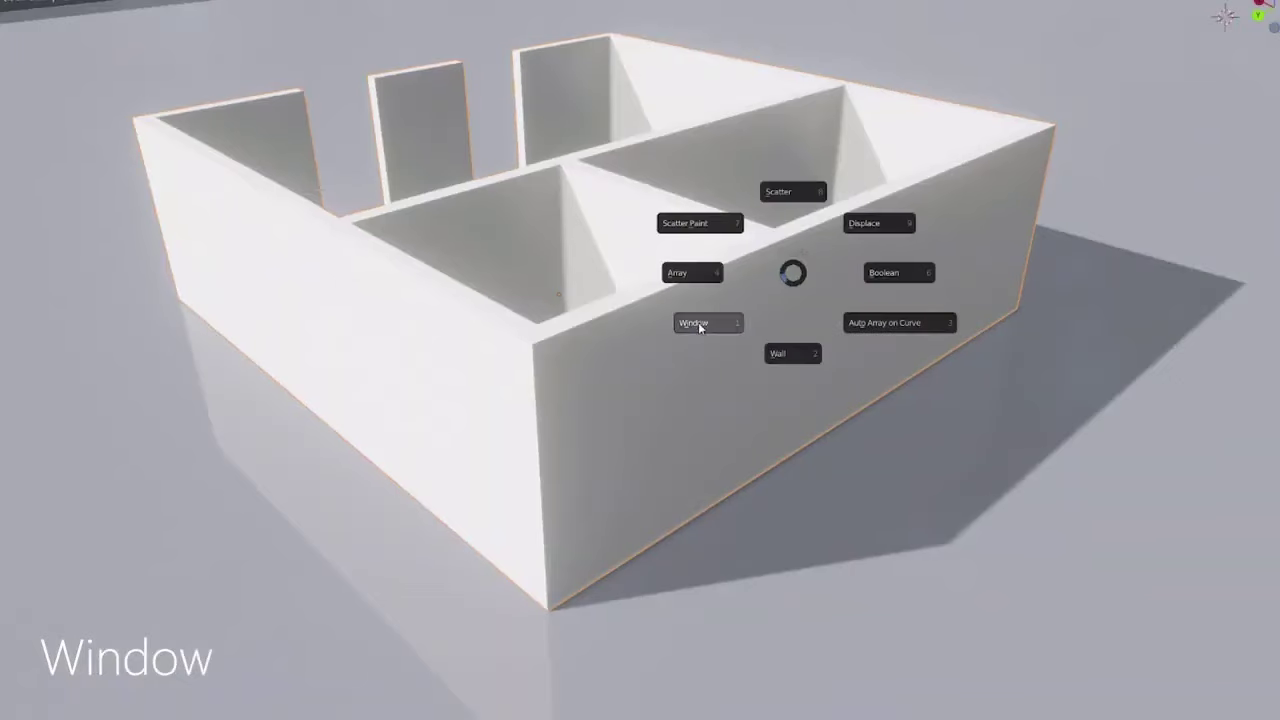
Use the Window tool to place a rectangular window cutout on the building's long outer wall
{"action": "left_click", "coordinate": [700, 324]}
{"action": "left_click", "coordinate": [460, 283]}
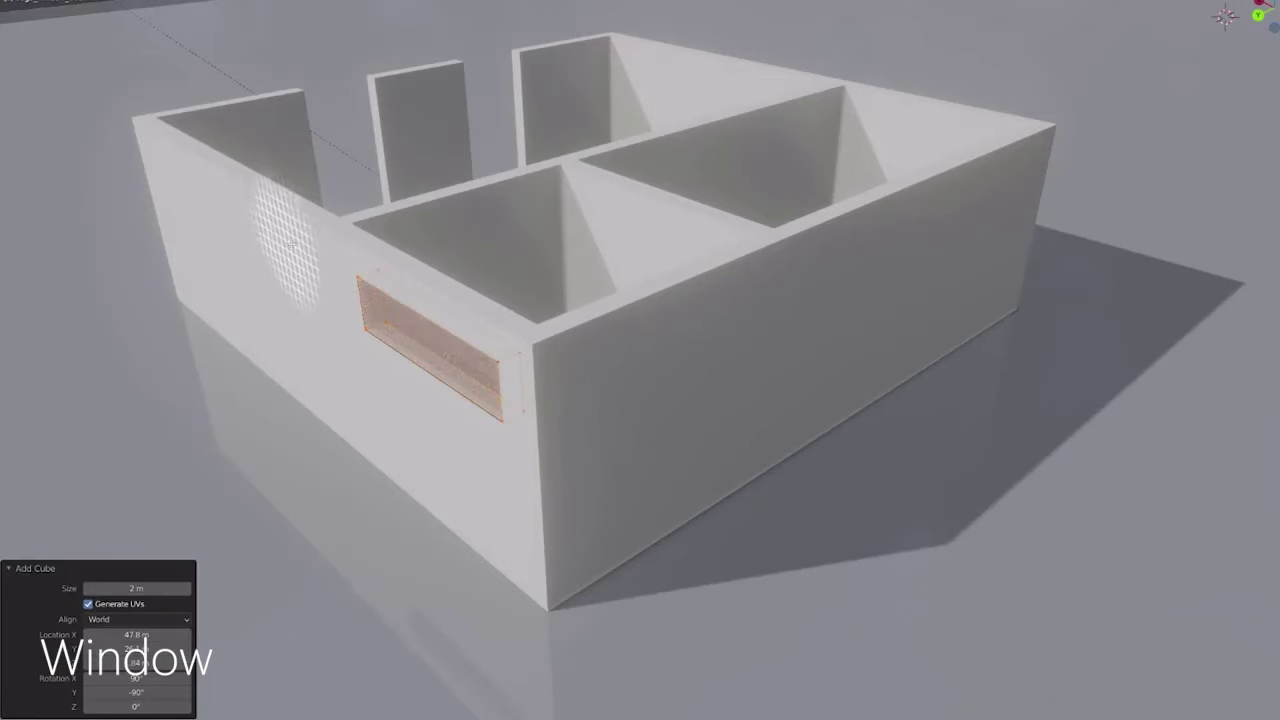
{"action": "left_click", "coordinate": [200, 288]}
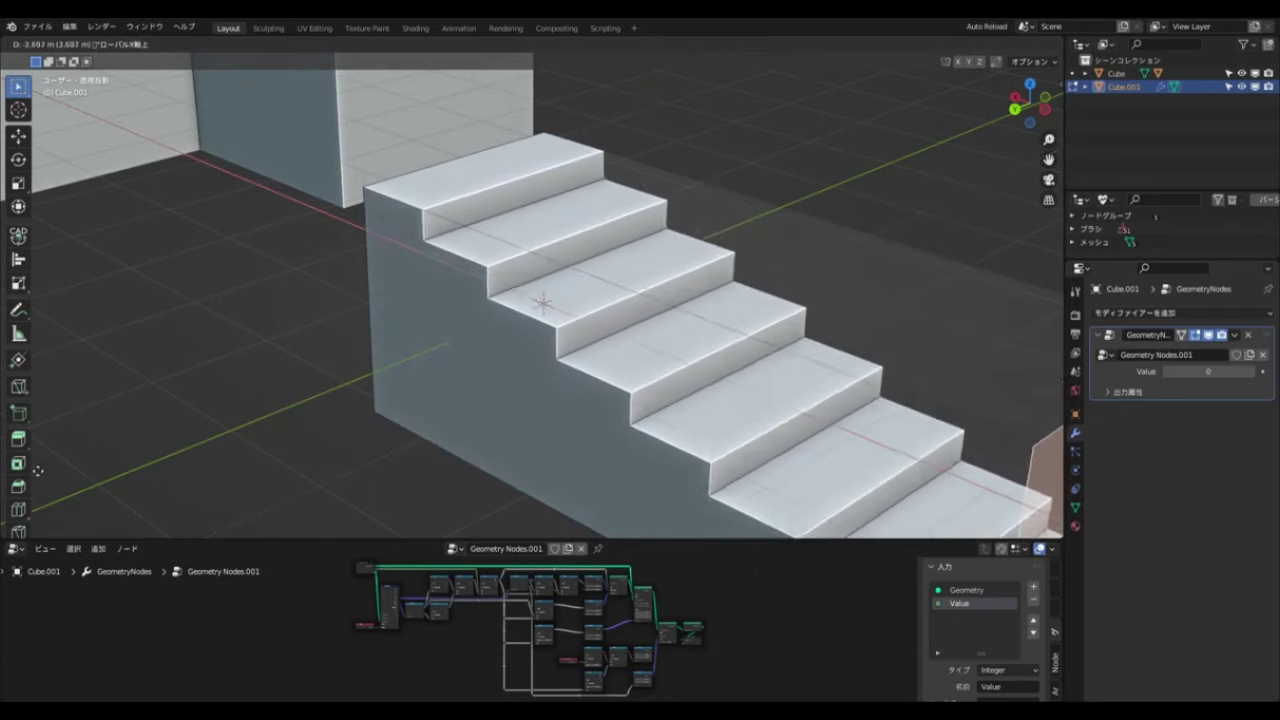
Reshape the staircase by moving its end face along X and its top face along Z
{"action": "left_click", "coordinate": [37, 470]}
{"action": "scroll", "coordinate": [37, 470], "scroll_direction": "down", "scroll_amount": 5}
{"action": "middle_click_drag", "start_coordinate": [530, 300], "coordinate": [600, 320]}
{"action": "key", "text": "g"}
{"action": "key", "text": "z"}
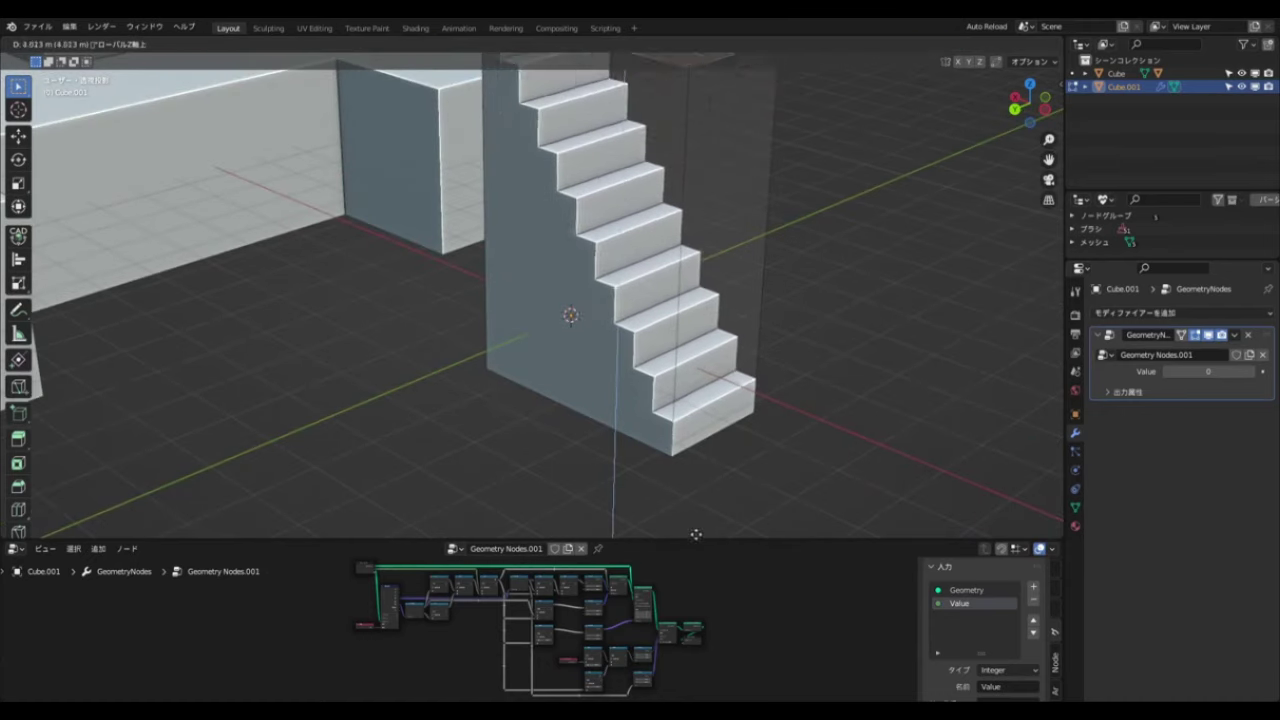
{"action": "left_click", "coordinate": [690, 465]}
Widen the staircase by moving its side face outward along the Y axis
{"action": "key", "text": "g"}
{"action": "key", "text": "y"}
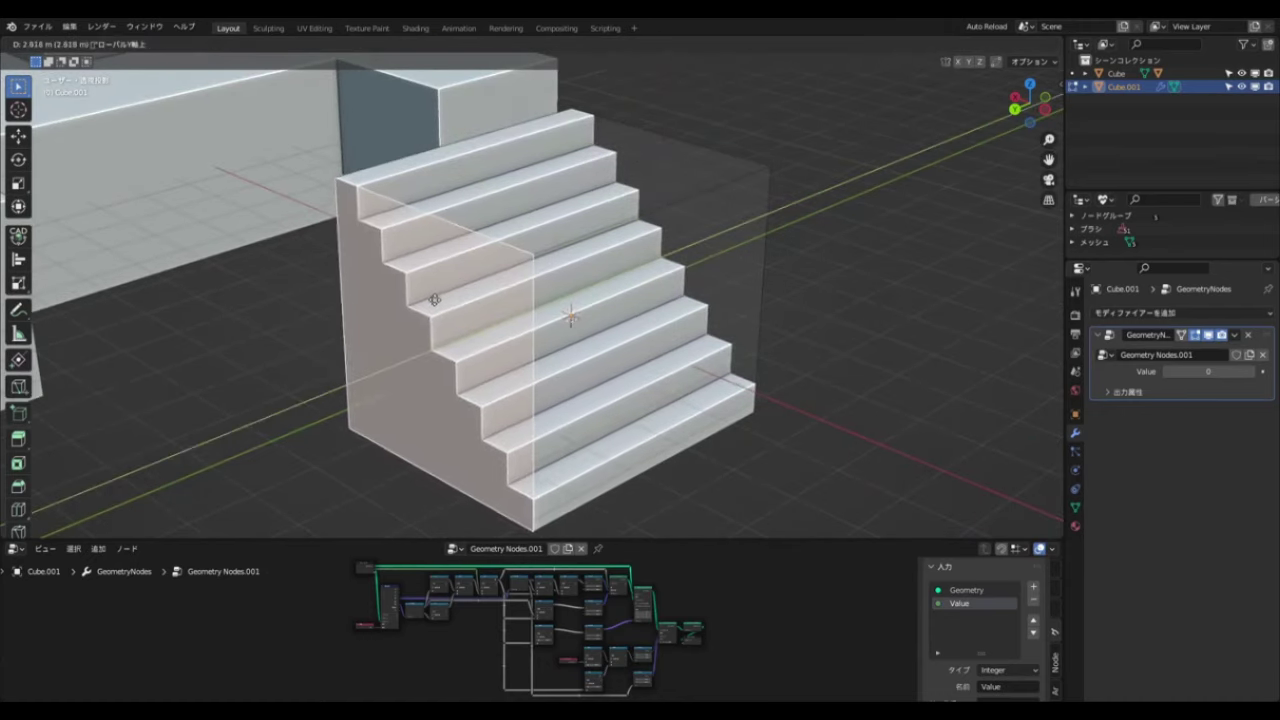
{"action": "left_click", "coordinate": [435, 300]}
{"action": "key", "text": "Tab"}
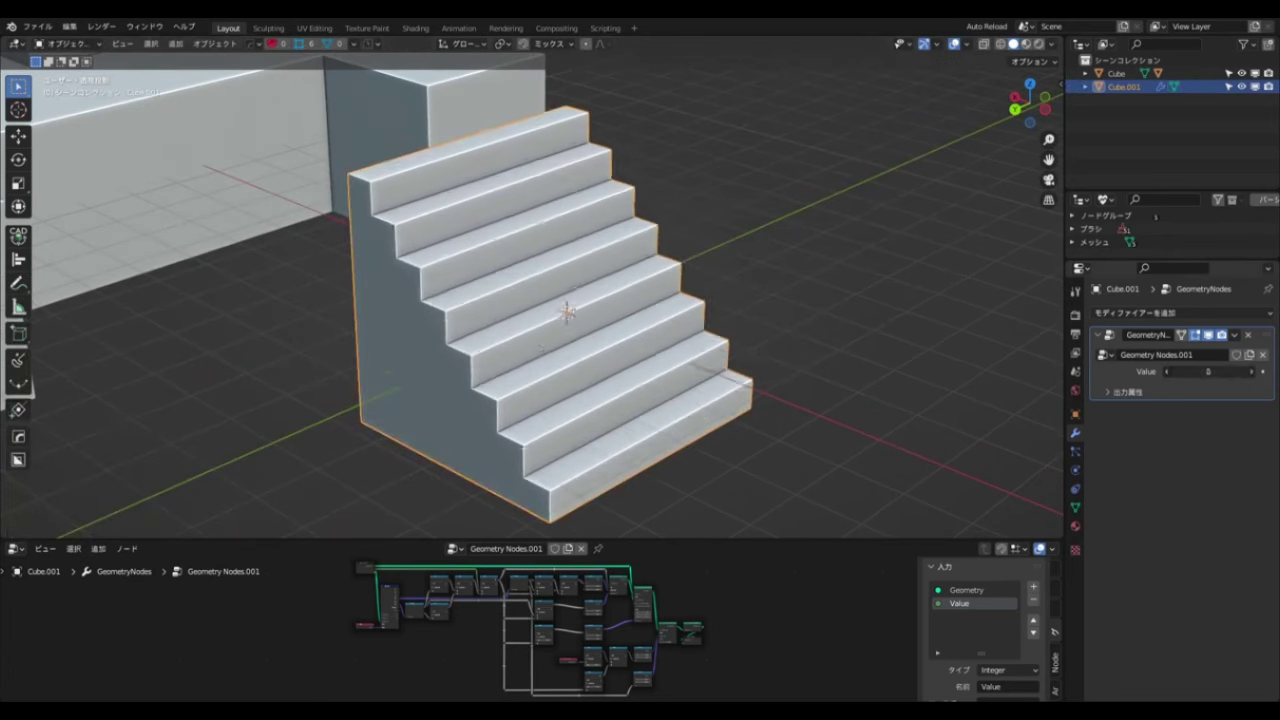
Stretch the staircase along Y to fill the notch in the building's front platform and align its top face with the platform surface
{"action": "scroll", "coordinate": [628, 321], "scroll_direction": "down", "scroll_amount": 3}
{"action": "mouse_move", "coordinate": [526, 260]}
{"action": "middle_mouse_down"}
{"action": "mouse_move", "coordinate": [737, 337]}
{"action": "mouse_move", "coordinate": [526, 277]}
{"action": "middle_mouse_up"}
{"action": "scroll", "coordinate": [383, 284], "scroll_direction": "down", "scroll_amount": 2}
{"action": "key", "text": "Tab"}
{"action": "scroll", "coordinate": [483, 292], "scroll_direction": "up", "scroll_amount": 2}
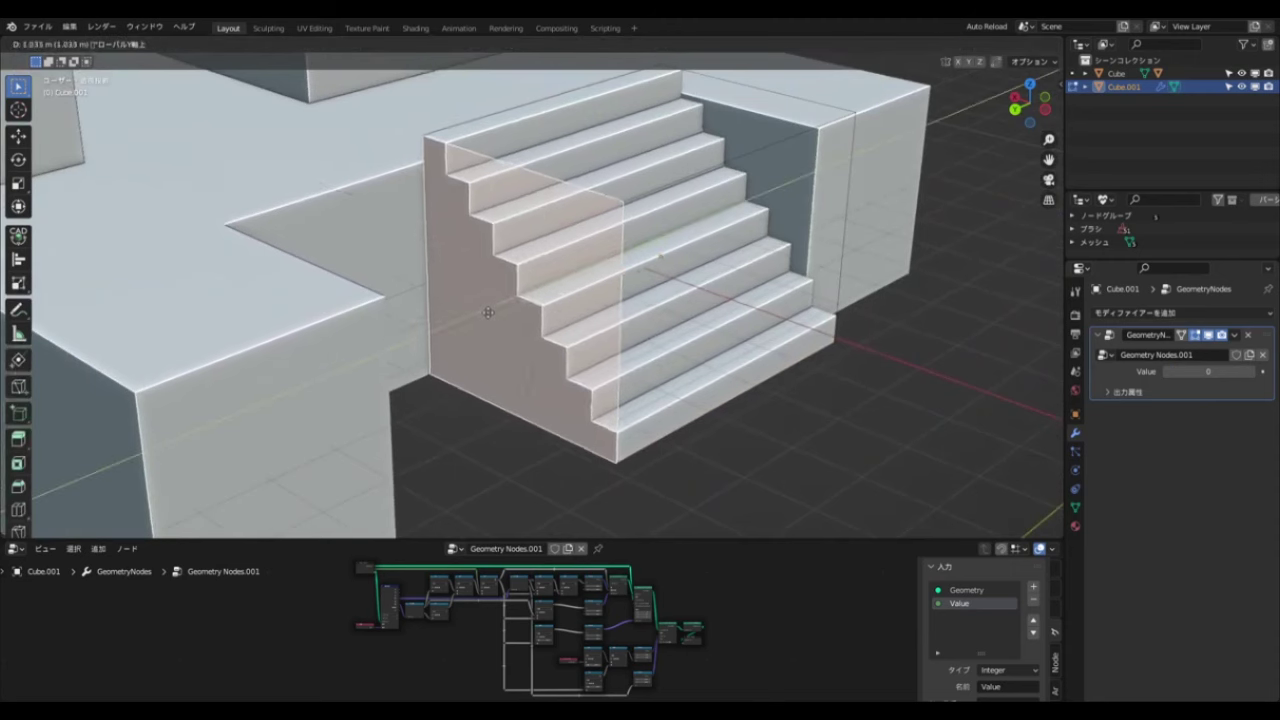
{"action": "left_click", "coordinate": [560, 320]}
{"action": "key", "text": "g"}
{"action": "key", "text": "y"}
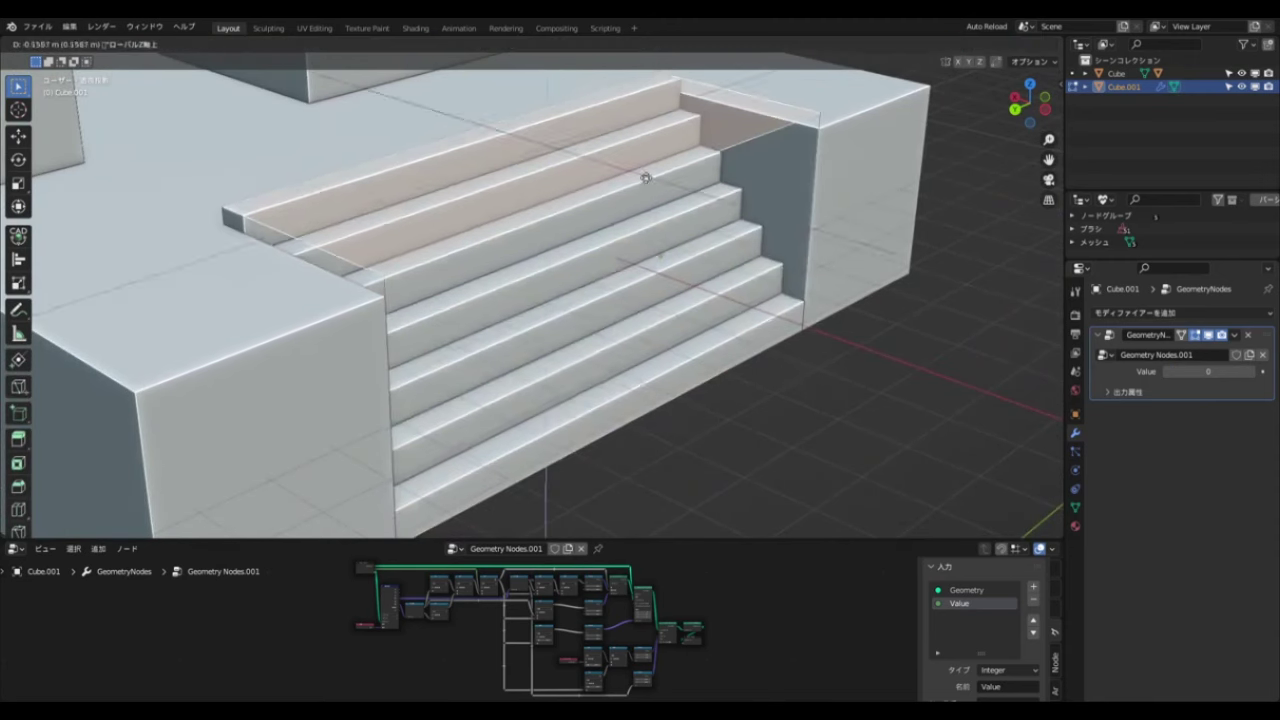
{"action": "left_click", "coordinate": [834, 131]}
{"action": "middle_click_drag", "start_coordinate": [834, 131], "coordinate": [720, 220]}
{"action": "key", "text": "Tab"}
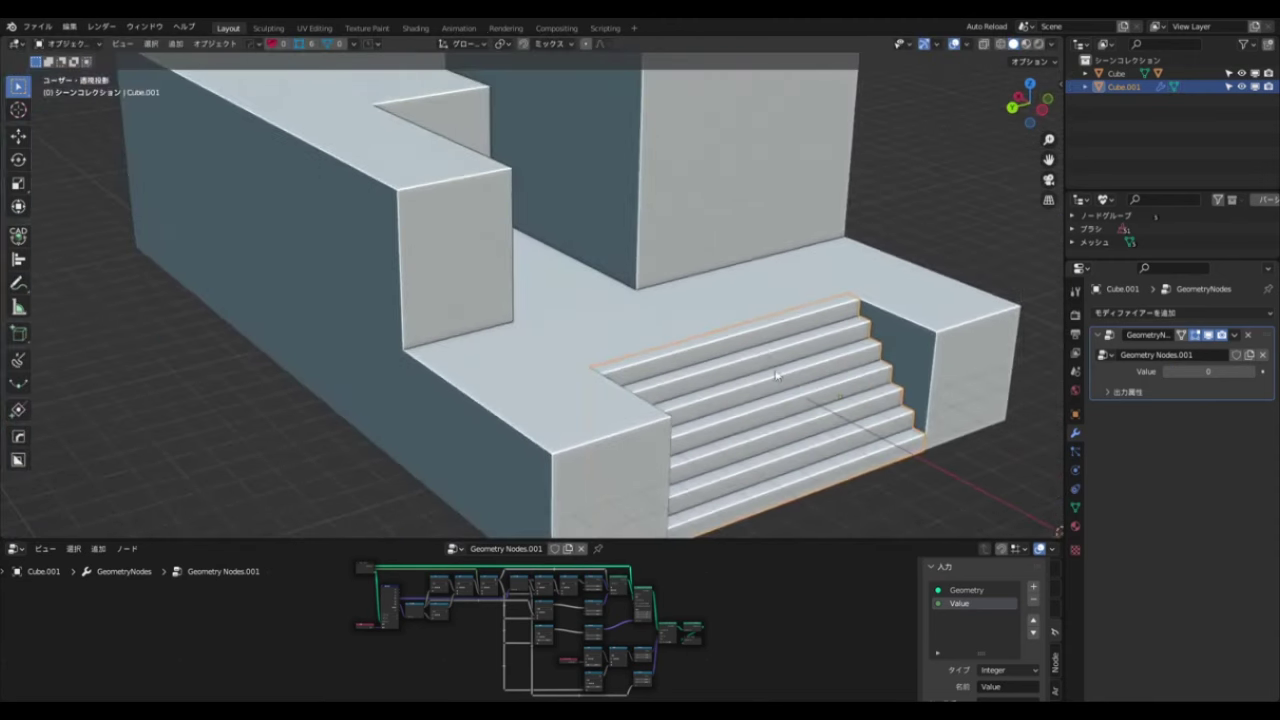
Duplicate the front staircase above the platform and scale the copy narrower
{"action": "key", "text": "shift+d"}
{"action": "left_click", "coordinate": [800, 240]}
{"action": "middle_click_drag", "start_coordinate": [800, 240], "coordinate": [700, 250]}
{"action": "key", "text": "s"}
{"action": "key", "text": "x"}
{"action": "left_click", "coordinate": [935, 263]}
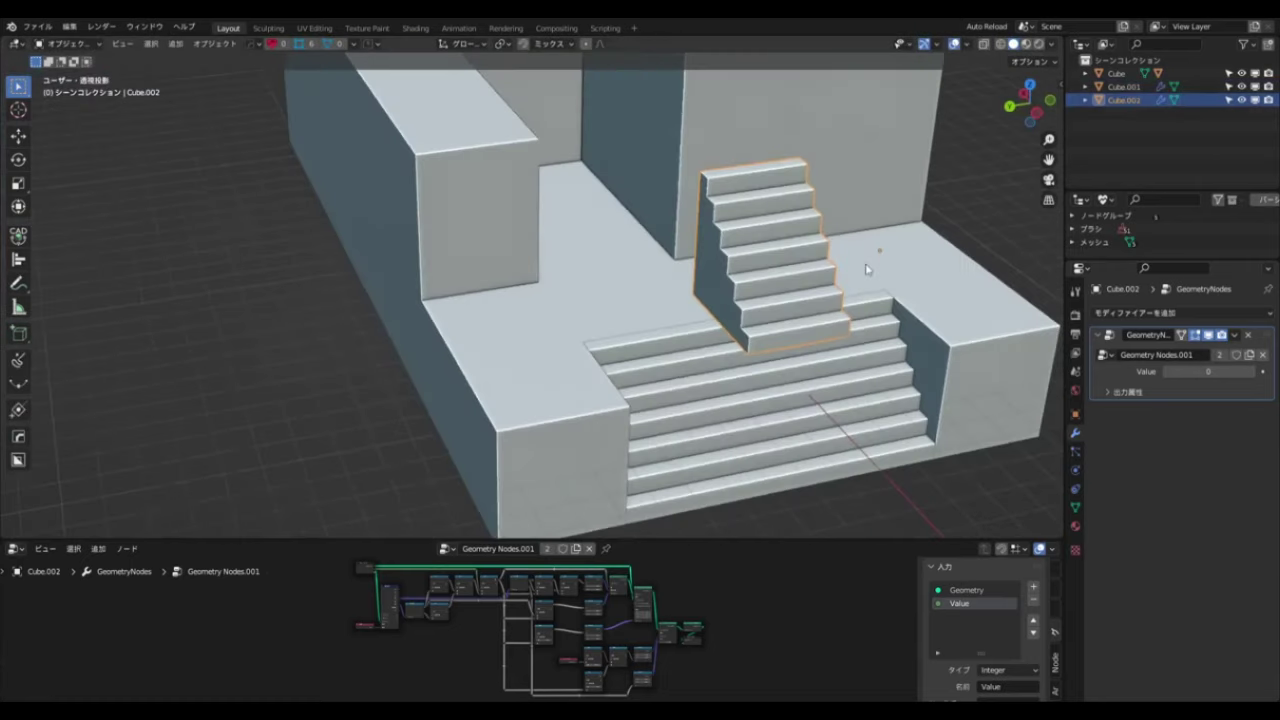
Move the narrow staircase into the gap between the upper blocks and adjust its faces to fill the gap up to the block's top
{"action": "key", "text": "g"}
{"action": "left_click", "coordinate": [600, 200]}
{"action": "scroll", "coordinate": [553, 184], "scroll_direction": "up", "scroll_amount": 5}
{"action": "middle_click_drag", "start_coordinate": [553, 184], "coordinate": [515, 245]}
{"action": "key", "text": "Tab"}
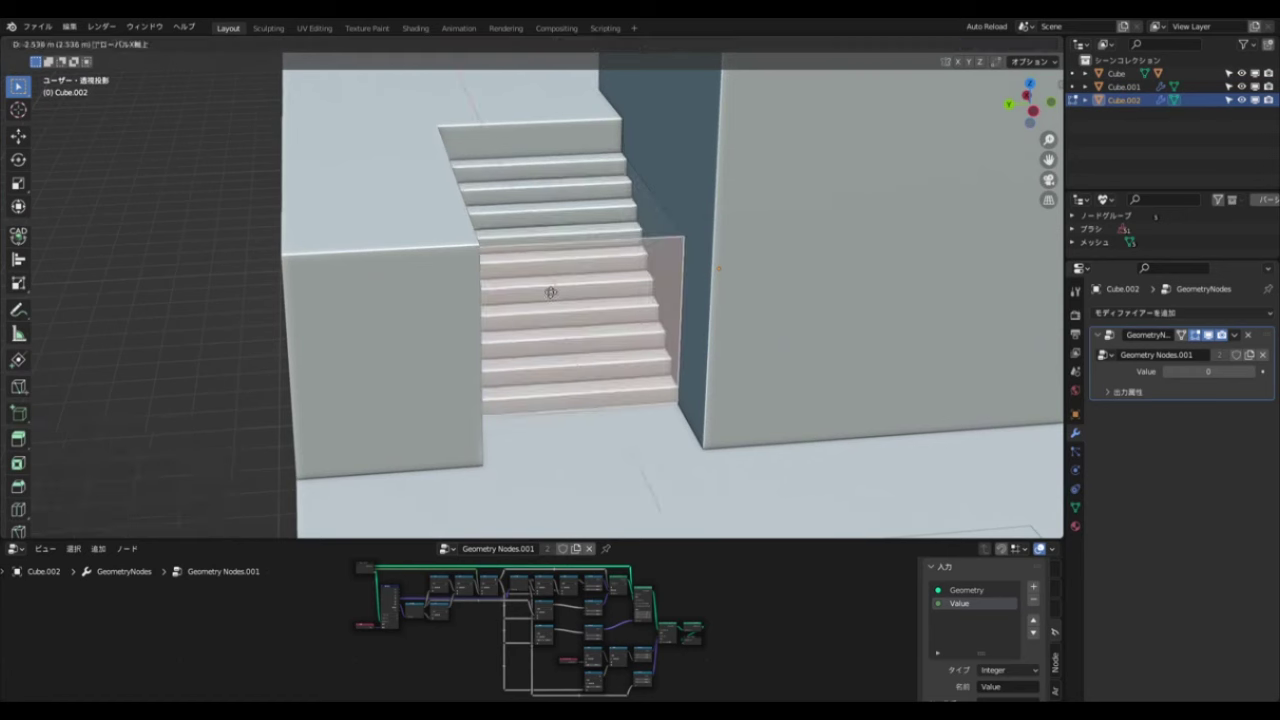
{"action": "left_click", "coordinate": [625, 118]}
{"action": "scroll", "coordinate": [620, 150], "scroll_direction": "down", "scroll_amount": 5}
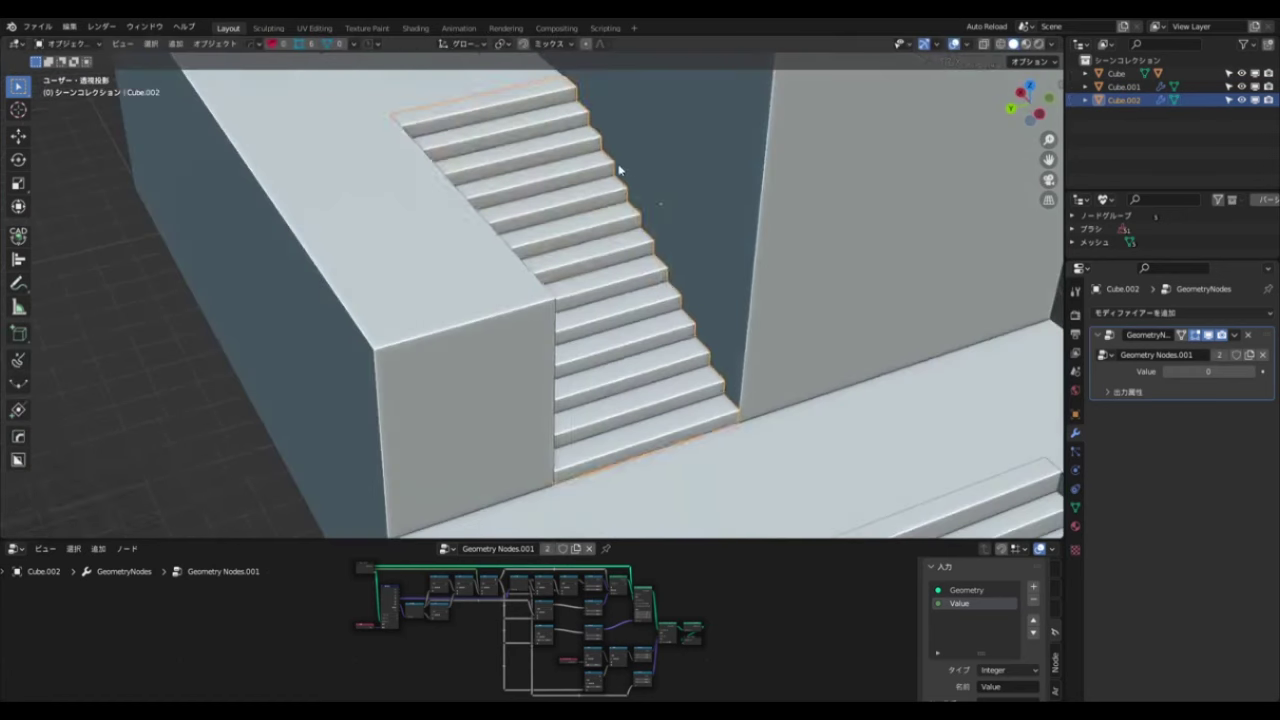
Duplicate the upper staircase, offset the copy 8.9659 m along X and rotate it -90° around the Z axis
{"action": "middle_click_drag", "start_coordinate": [614, 166], "coordinate": [647, 292]}
{"action": "key", "text": "Tab"}
{"action": "left_click", "coordinate": [647, 205]}
{"action": "scroll", "coordinate": [554, 240], "scroll_direction": "up", "scroll_amount": 4}
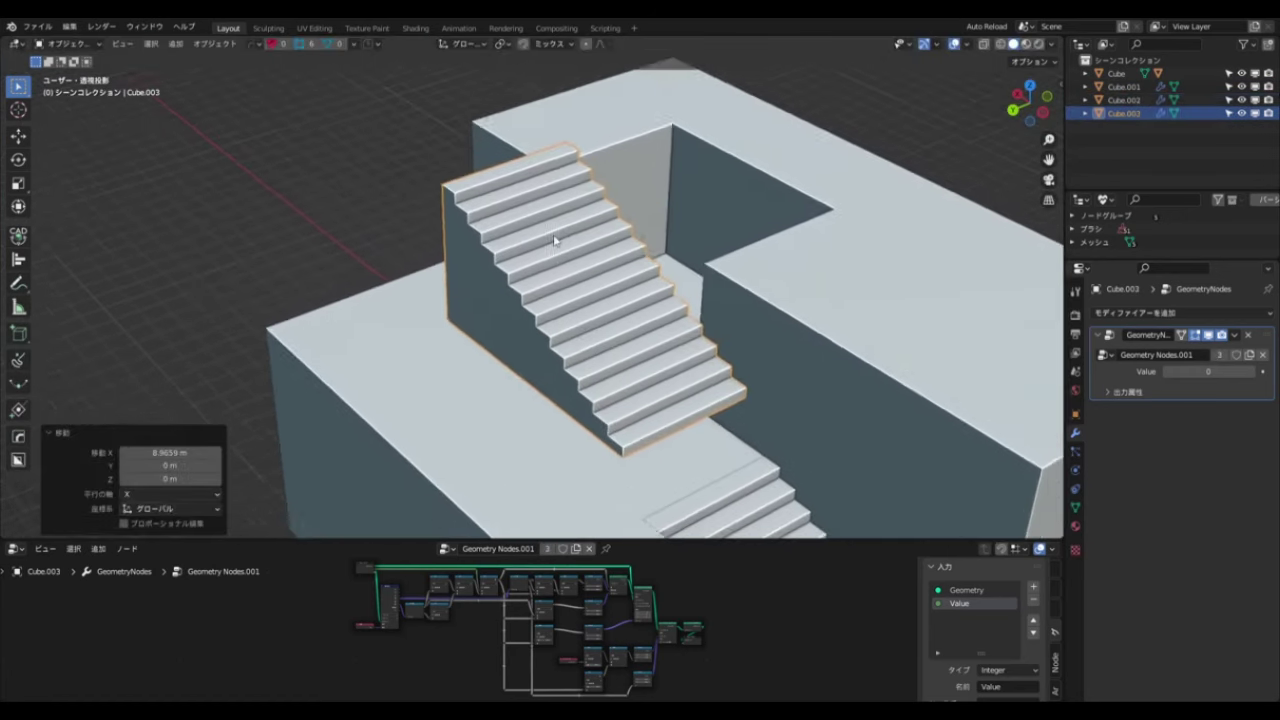
{"action": "type", "text": "rz90"}
{"action": "key", "text": "Return"}
Move the rotated staircase -7.3427 m along X and position it in front of the recess in the upper block
{"action": "middle_click_drag", "start_coordinate": [567, 263], "coordinate": [623, 285]}
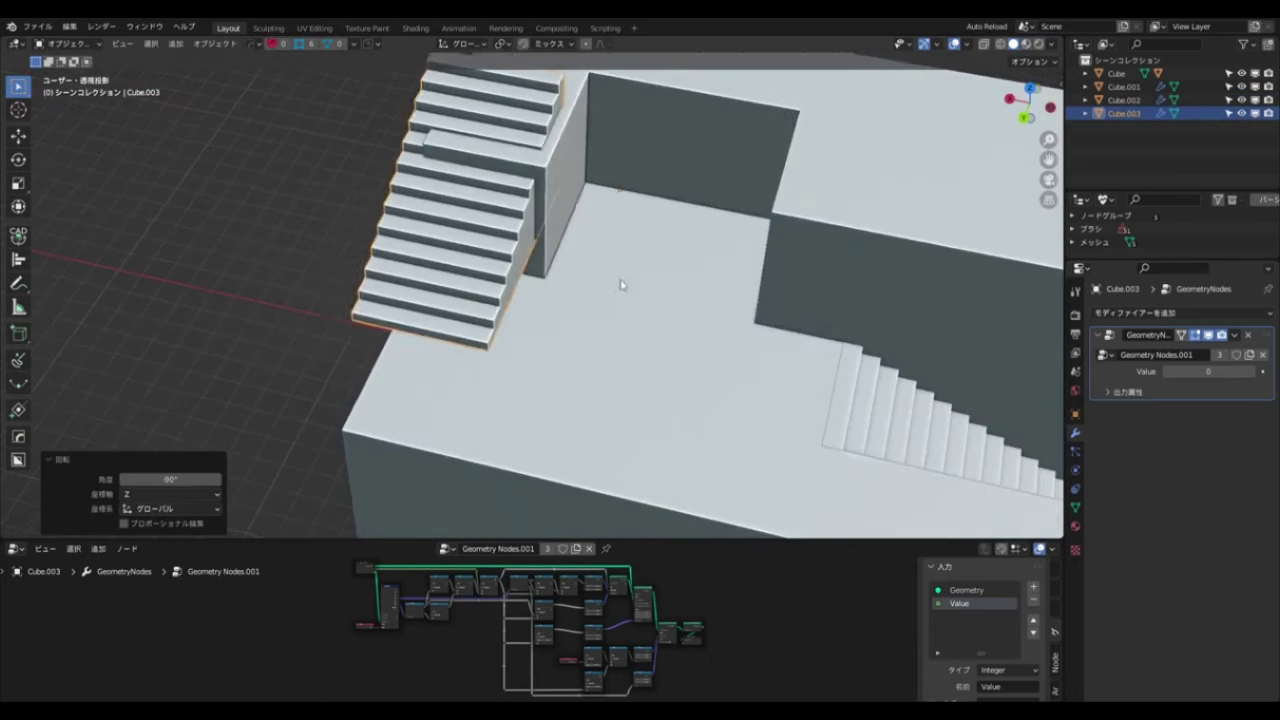
{"action": "key", "text": "g"}
{"action": "key", "text": "x"}
{"action": "left_click", "coordinate": [775, 225]}
{"action": "middle_click_drag", "start_coordinate": [775, 225], "coordinate": [766, 212]}
{"action": "key", "text": "g"}
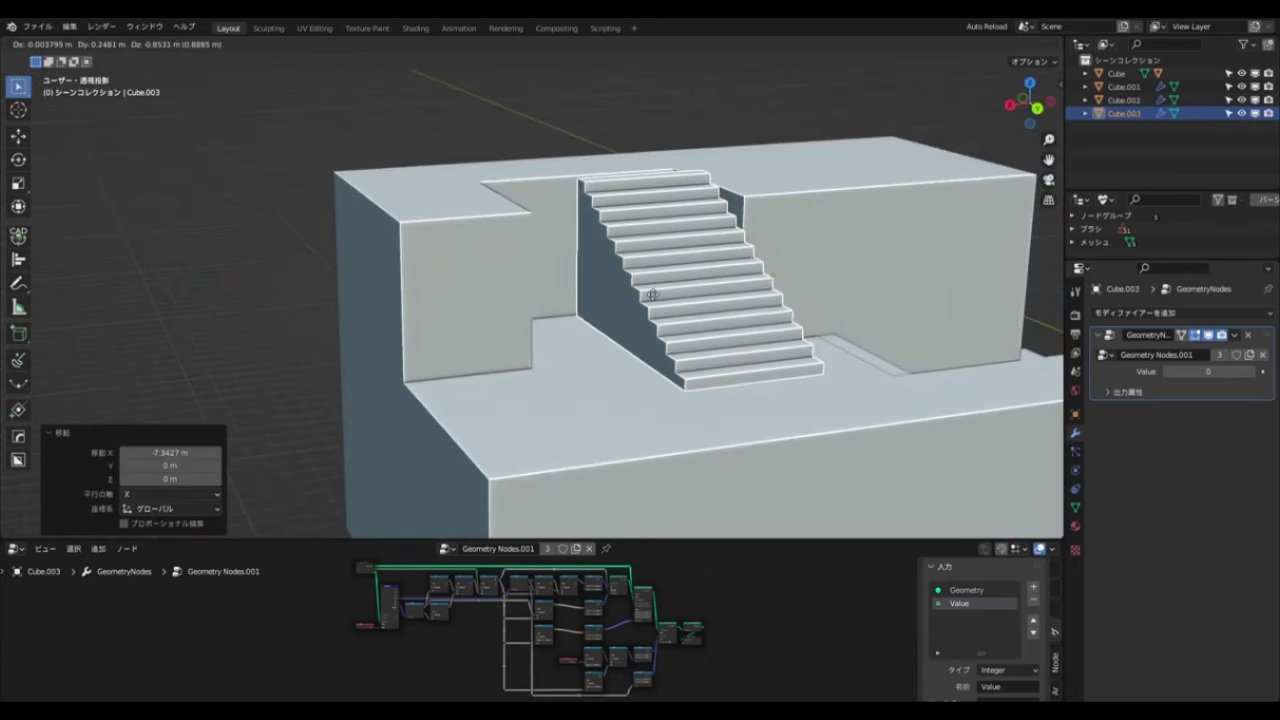
Fit the rotated staircase to the recess by adjusting its faces along Y and moving its top face along Z toward the block's upper surface
{"action": "scroll", "coordinate": [622, 316], "scroll_direction": "up", "scroll_amount": 2}
{"action": "key", "text": "g"}
{"action": "key", "text": "y"}
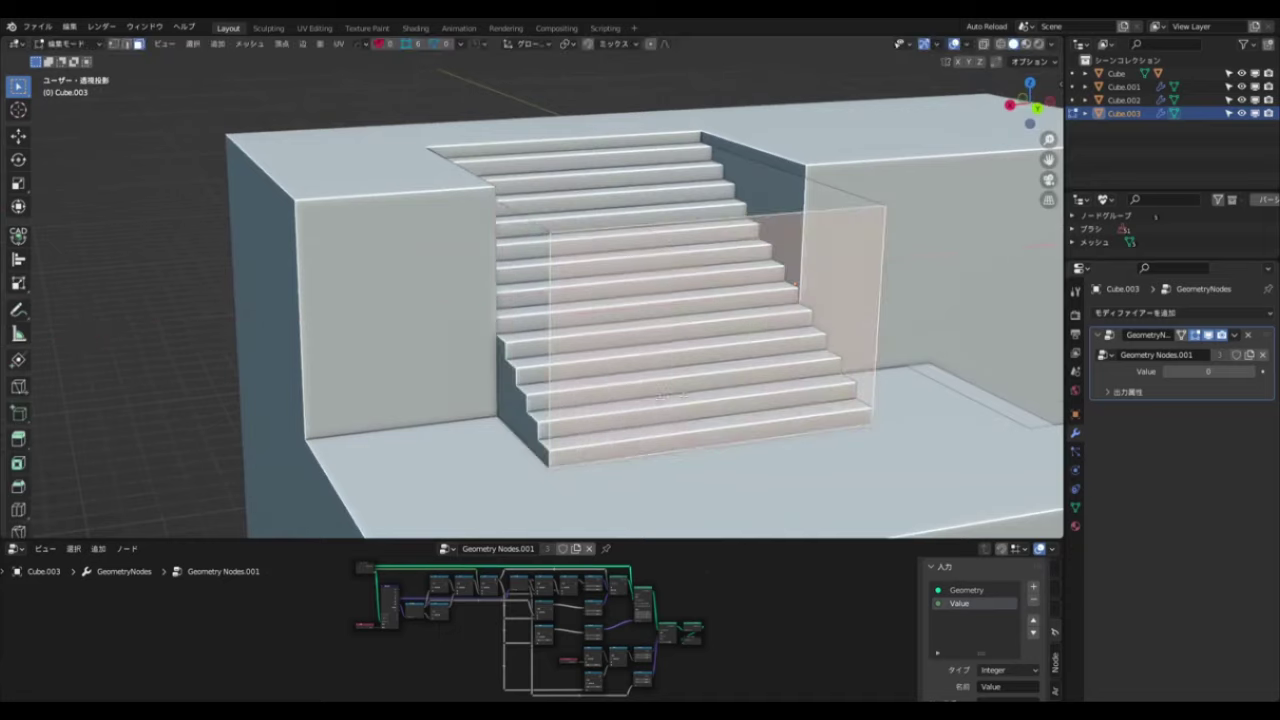
{"action": "scroll", "coordinate": [661, 332], "scroll_direction": "up", "scroll_amount": 2}
{"action": "left_click", "coordinate": [661, 332]}
{"action": "key", "text": "g"}
{"action": "key", "text": "z"}
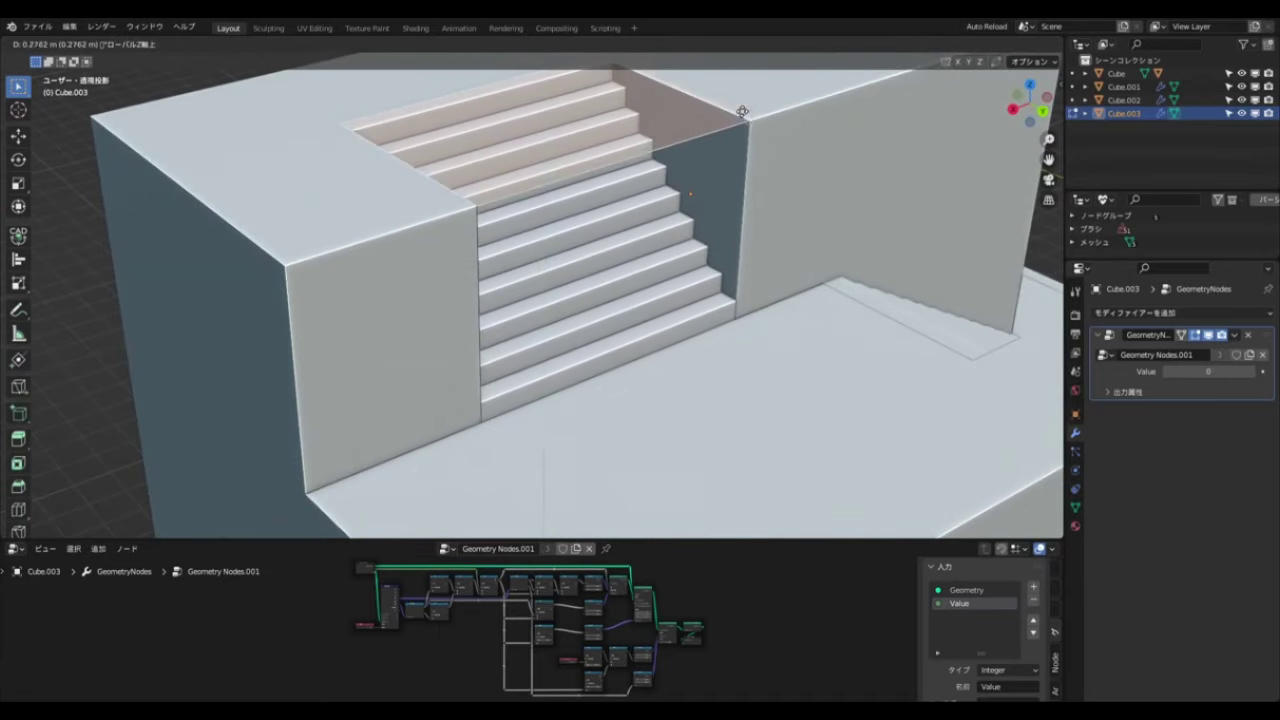